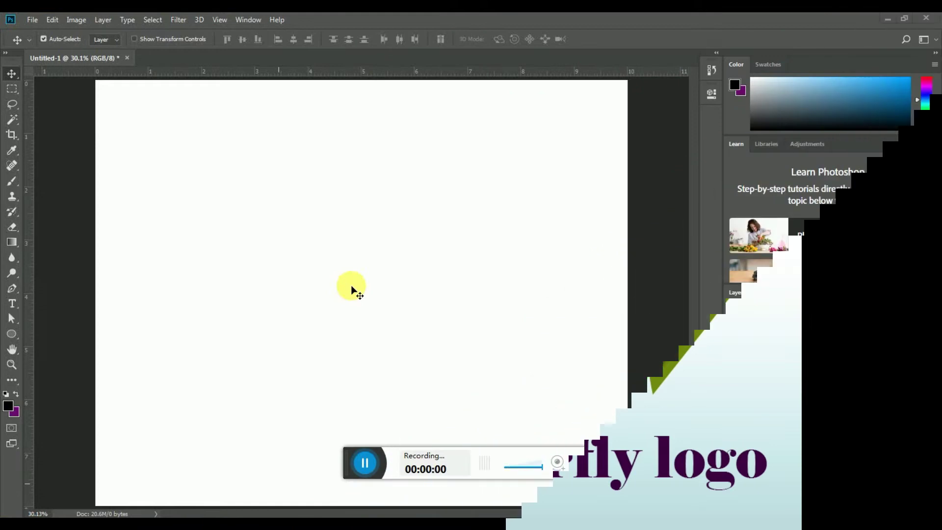
- Briefly hide and reshow the white background layer, then add a new empty layer above it
left_click(732, 365)
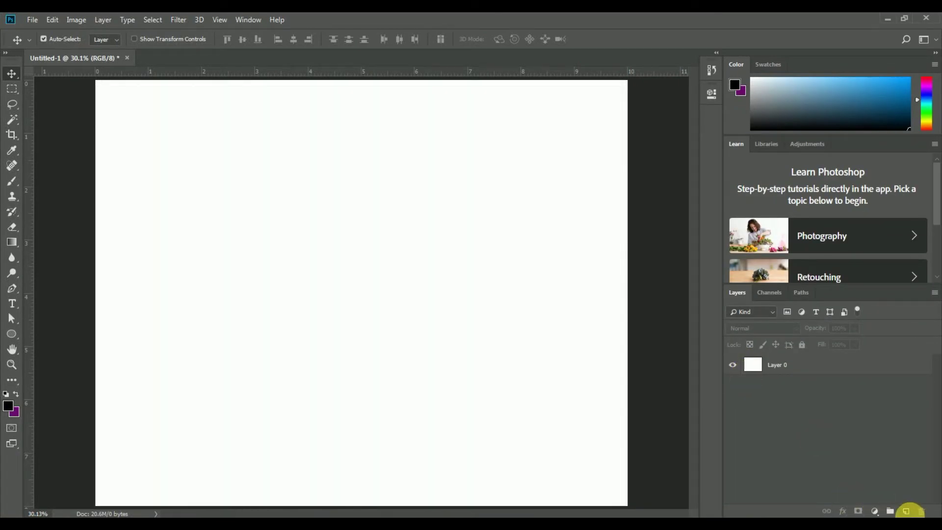
left_click(907, 510)
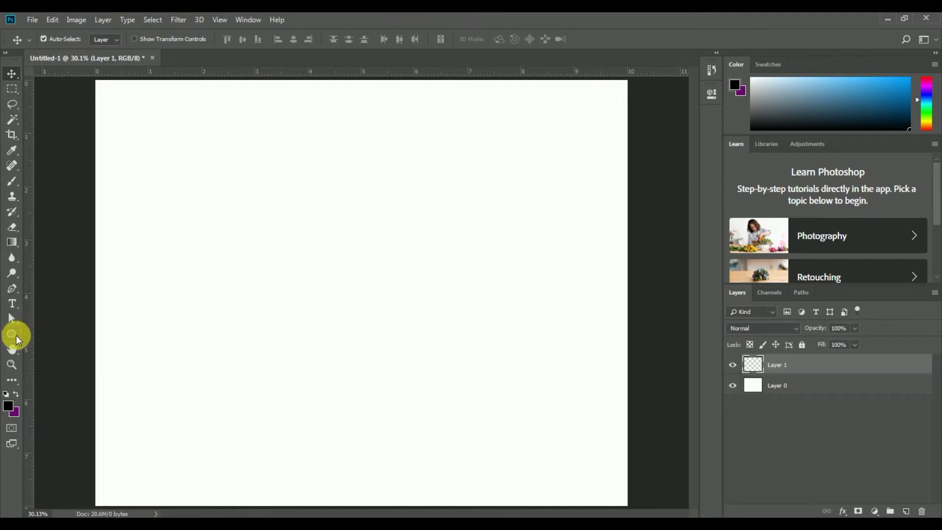
- Draw a closed Pen shape with a curved left edge and a straight right edge
left_click(12, 288)
left_click(317, 152)
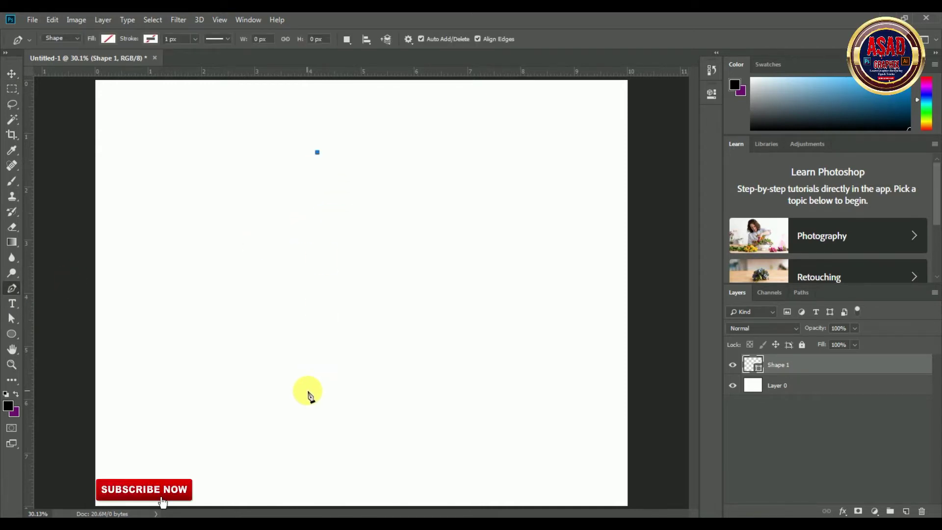
left_click_drag(317, 390, 493, 527)
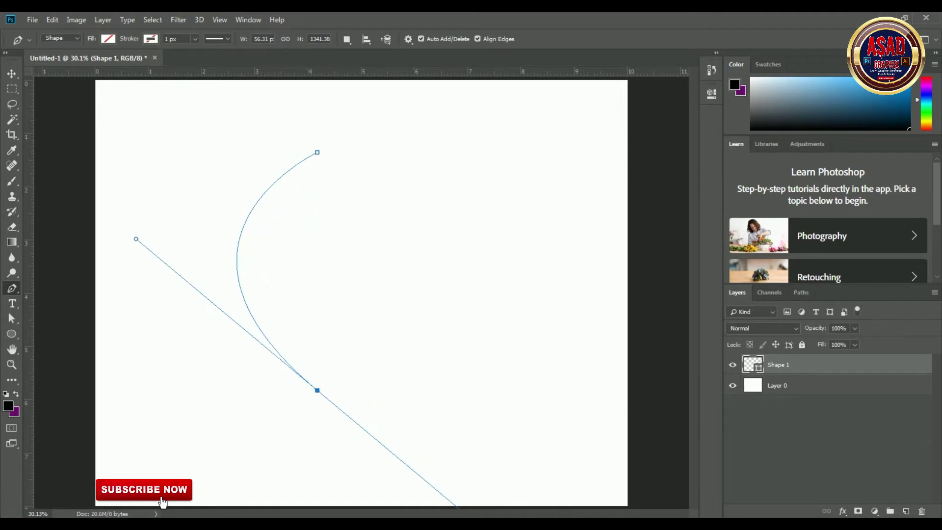
mouse_move(498, 529)
left_mouse_down()
mouse_move(465, 529)
mouse_move(492, 529)
left_mouse_up()
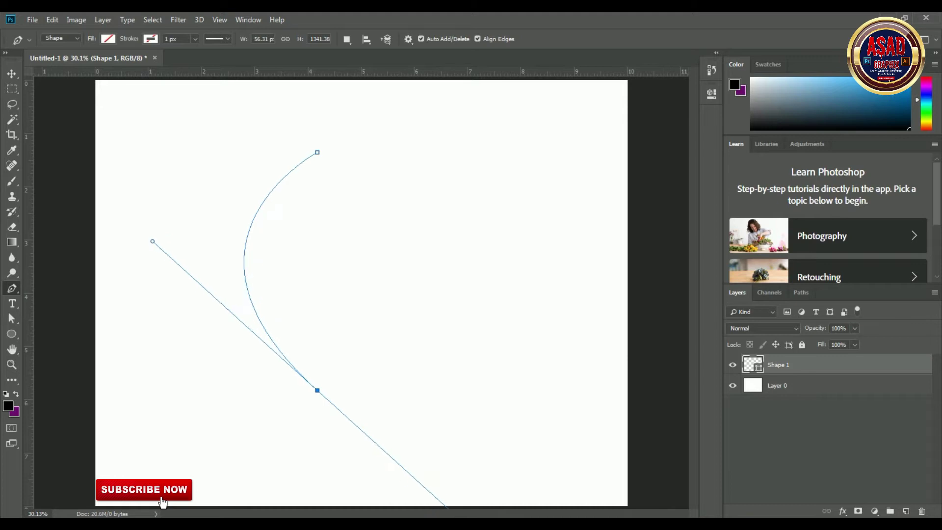
left_click(317, 391, "alt")
left_click(317, 152)
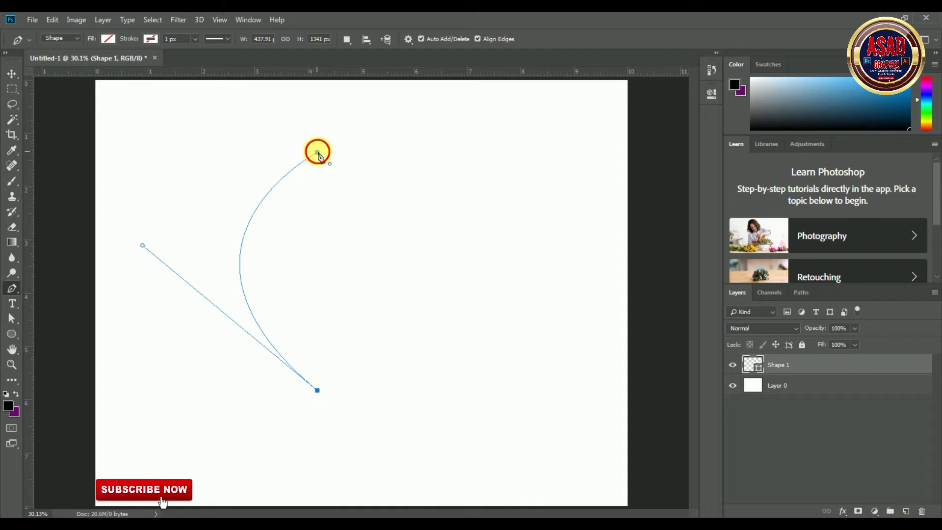
- Fill the half-moon shape with grey and shift it slightly down
left_click(108, 38)
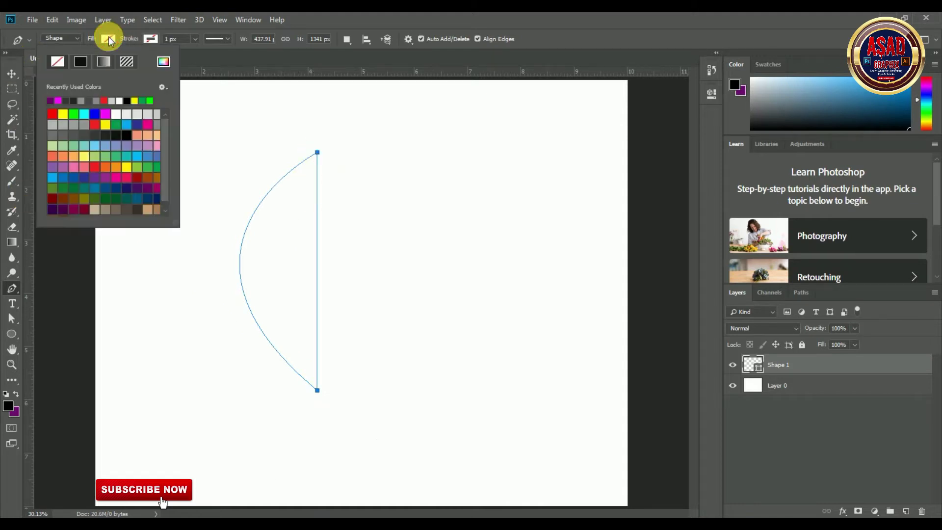
left_click(85, 134)
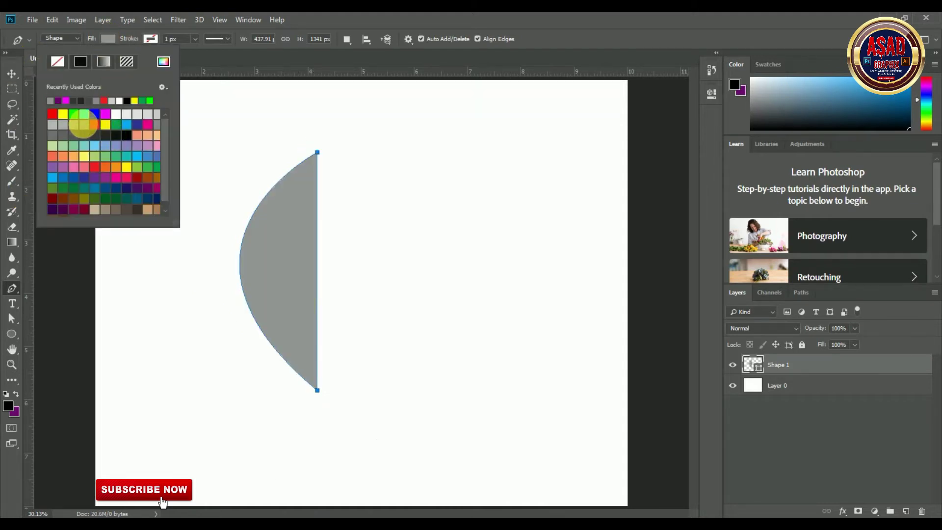
left_click(12, 73)
left_click_drag(303, 239, 300, 243)
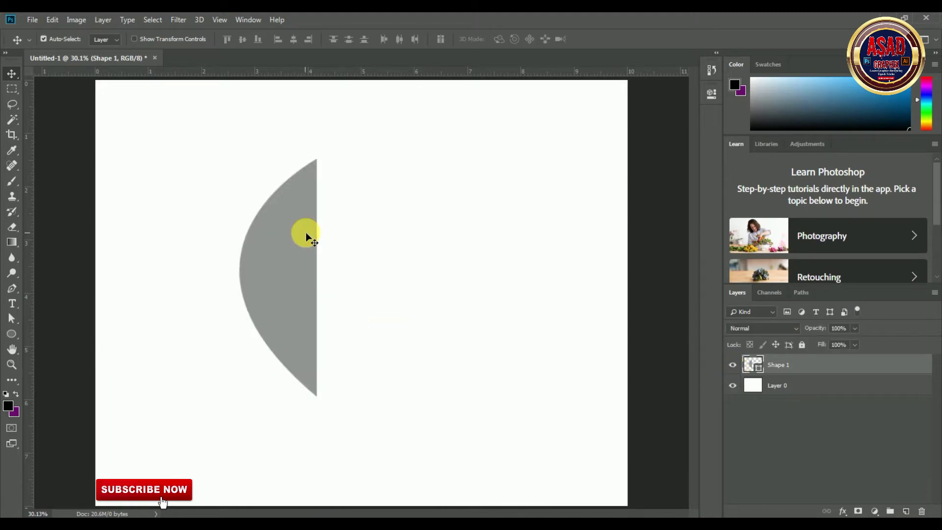
- Nudge the grey half-moon right, then copy and paste it as a second shape
mouse_move(271, 255)
left_mouse_down()
mouse_move(288, 245)
mouse_move(288, 256)
left_mouse_up()
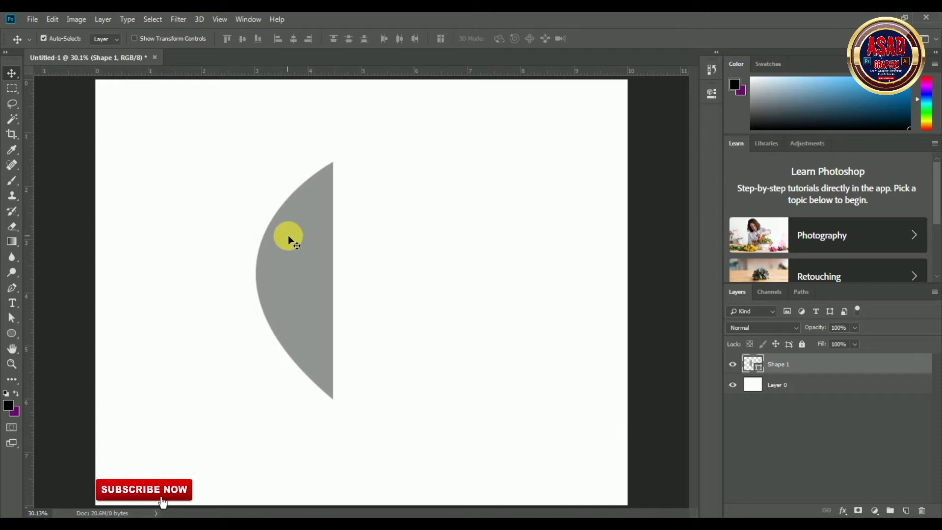
left_click(288, 236)
left_click(49, 23)
left_click(78, 101)
left_click(54, 19)
left_click(62, 123)
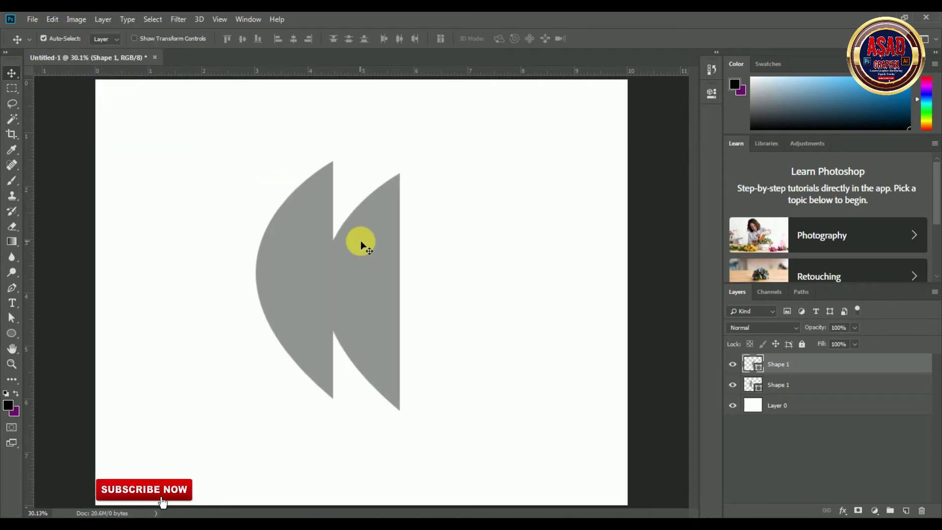
- Give the pasted copy a darker grey fill from the Fill swatches
key("u")
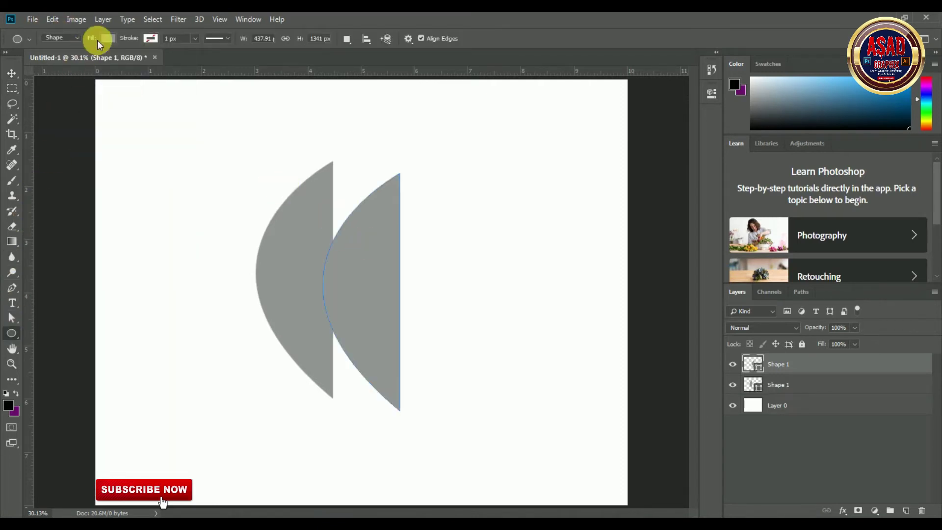
left_click(108, 39)
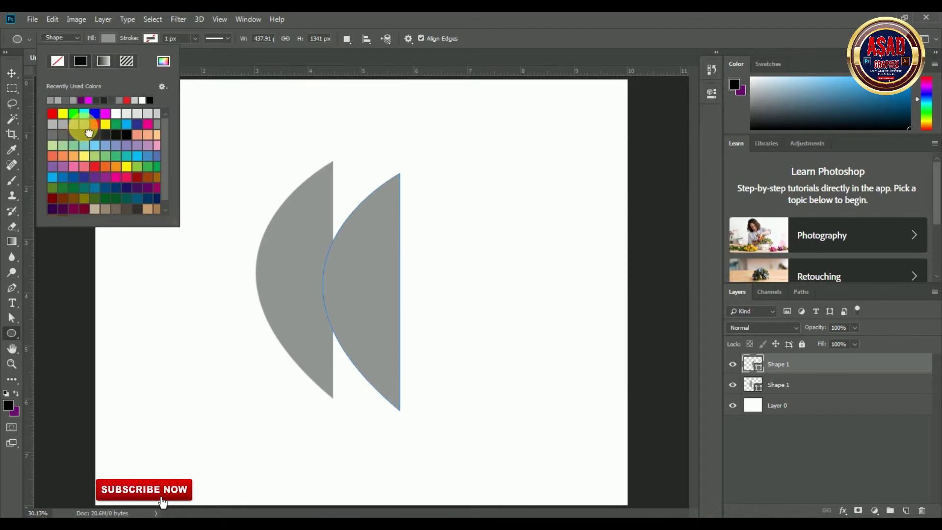
left_click(78, 129)
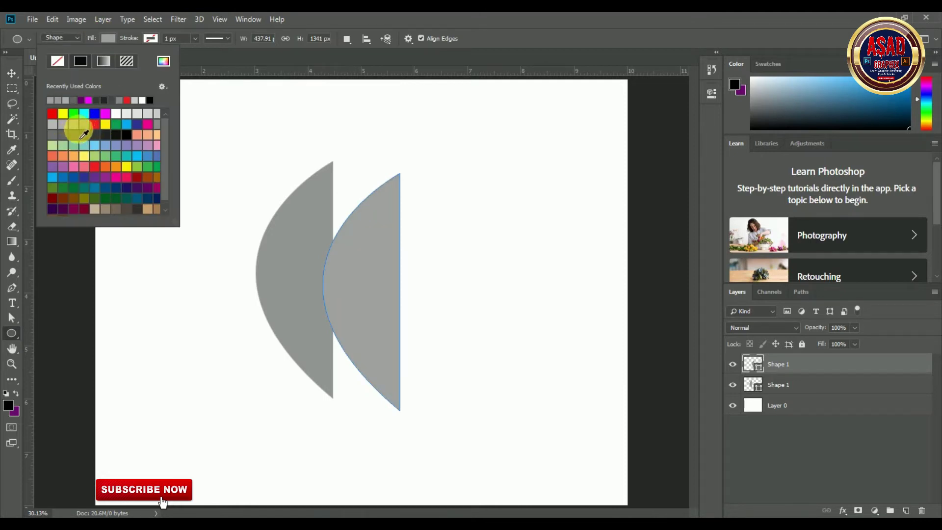
left_click(59, 137)
- Slide the dark copy left over the light shape and keep it in front in the stack
left_click(18, 71)
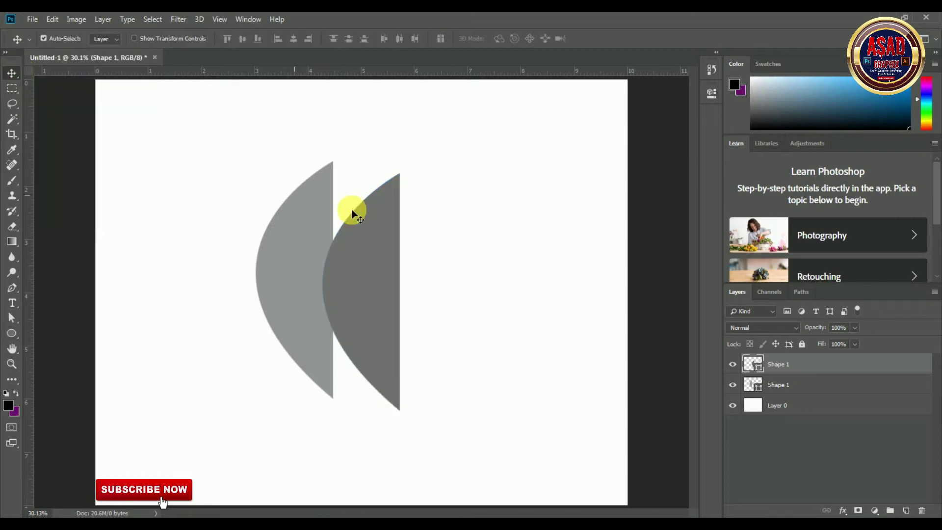
left_click_drag(349, 225, 280, 225)
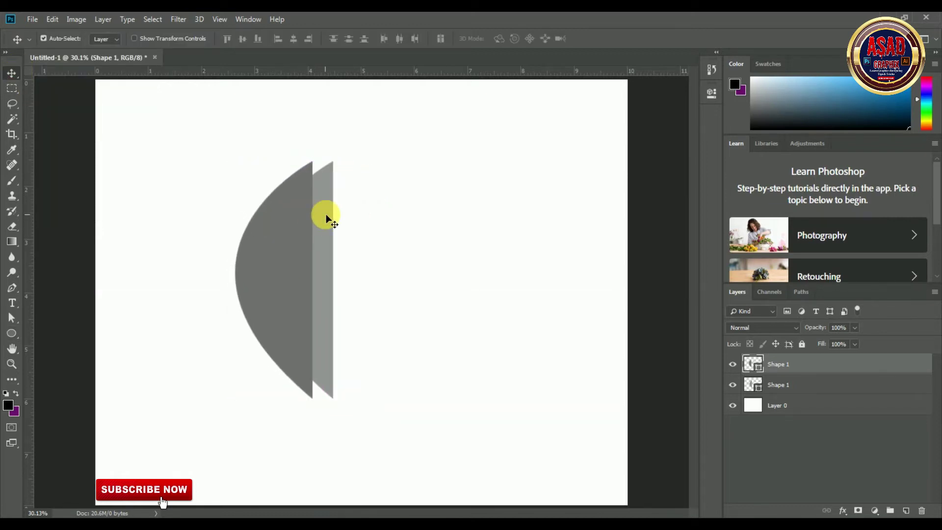
left_click_drag(805, 357, 800, 395)
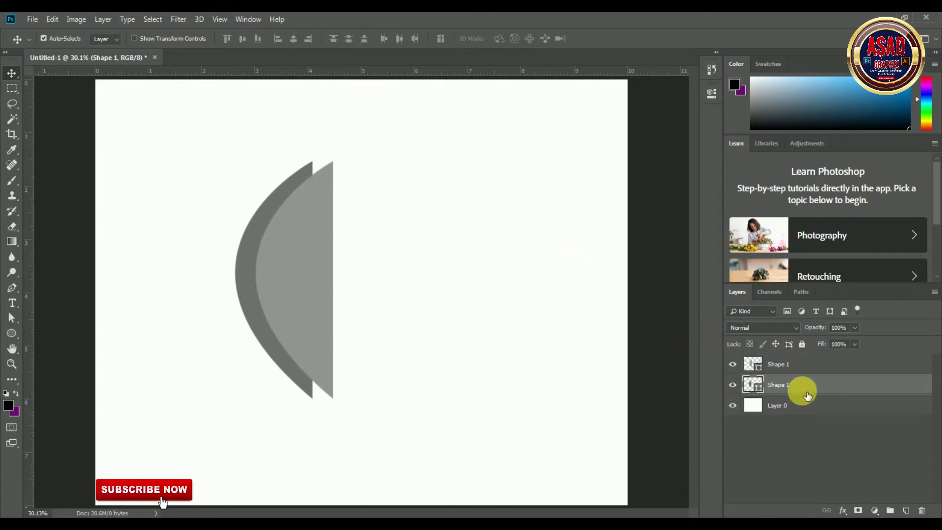
left_click_drag(803, 388, 796, 362)
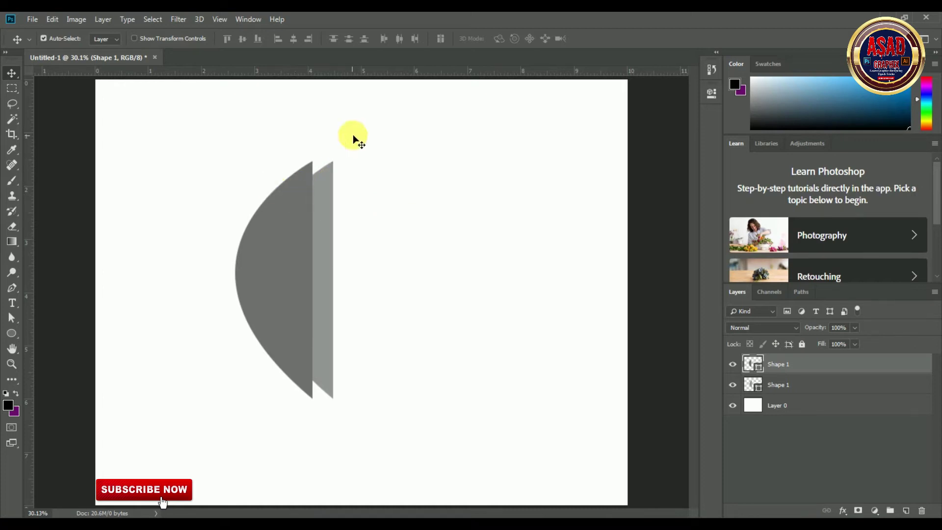
left_click(328, 183)
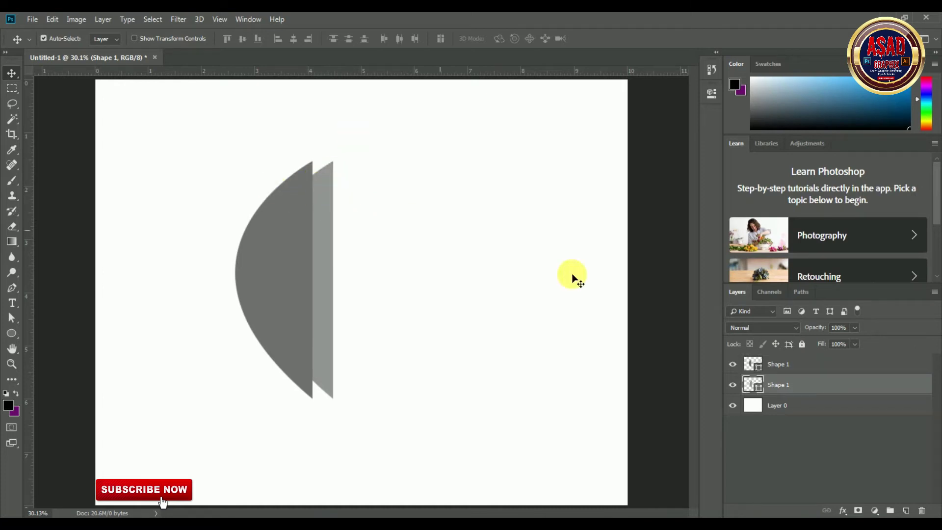
- Copy and paste the light grey shape, placing the new copy lower in the layer stack
left_click(52, 20)
left_click(62, 100)
left_click(52, 20)
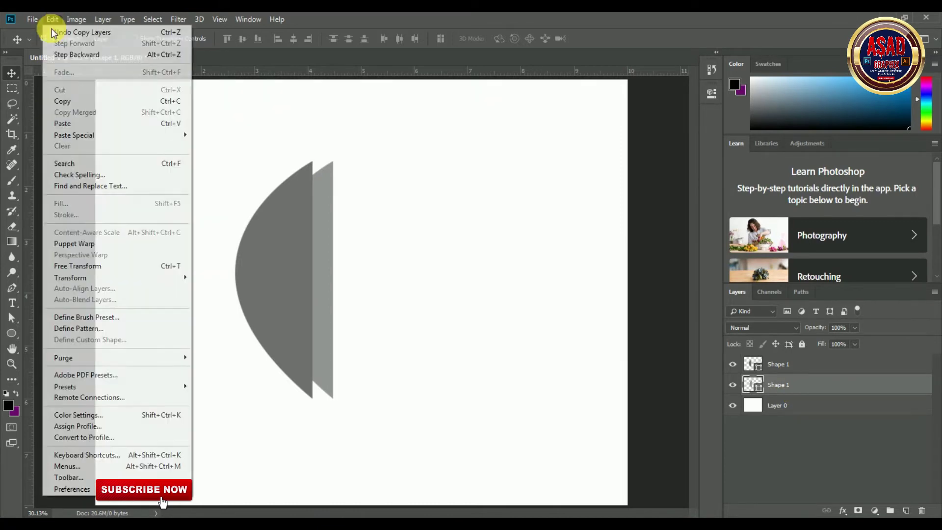
left_click(63, 123)
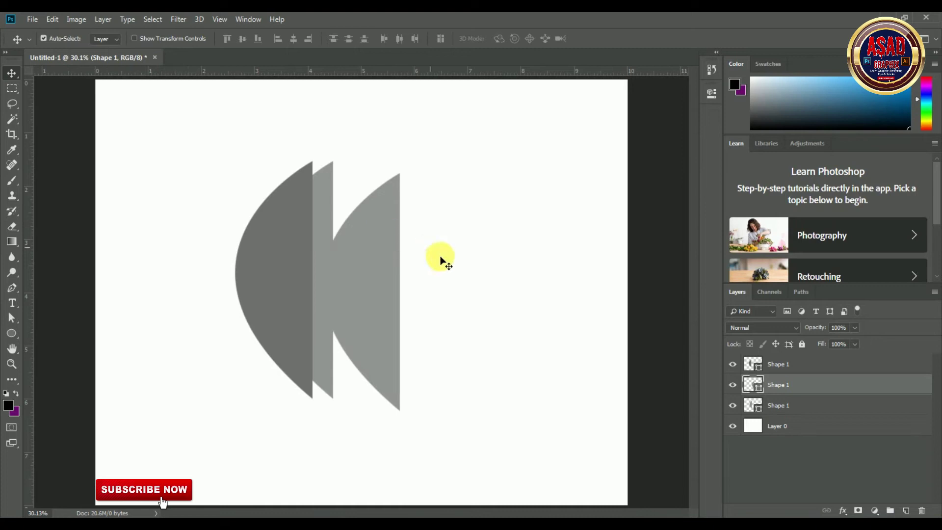
left_click_drag(796, 387, 799, 421)
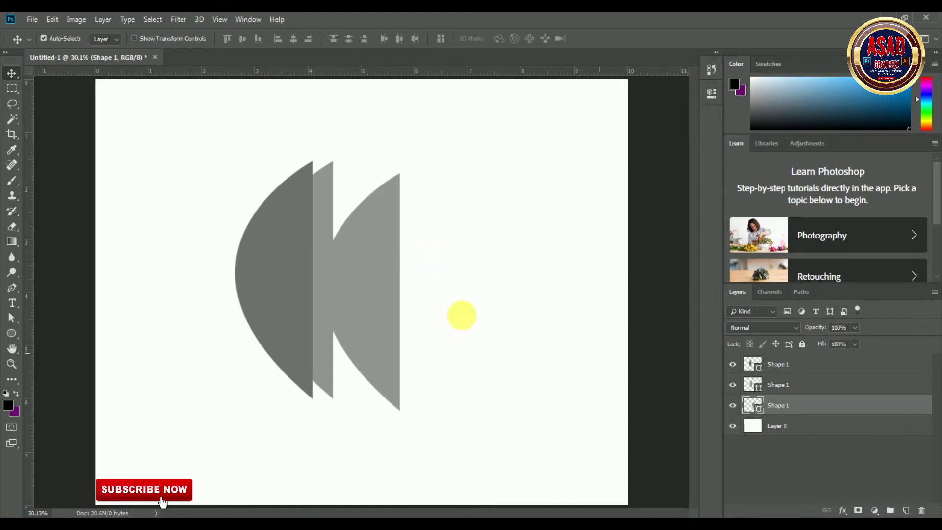
- Fill the new copy dark grey and slide it left behind the light strip
left_click(20, 336)
left_click(107, 38)
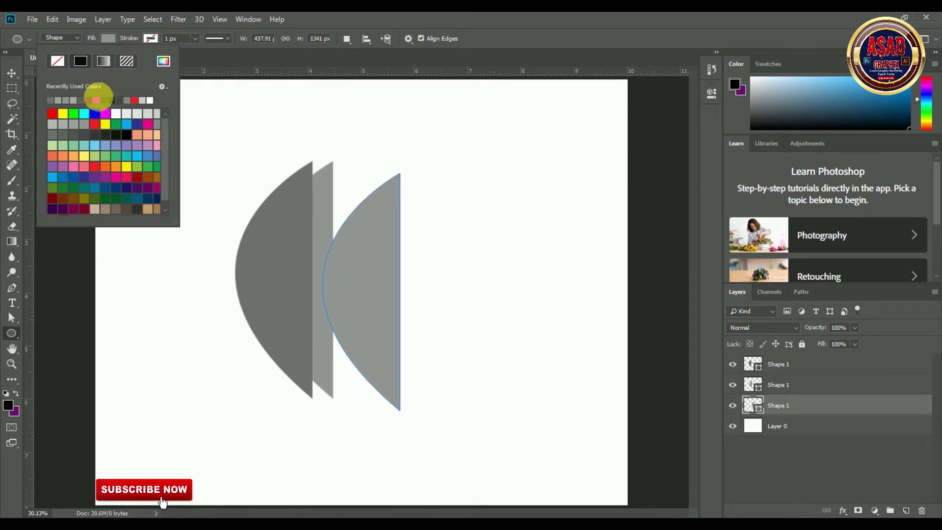
left_click(73, 140)
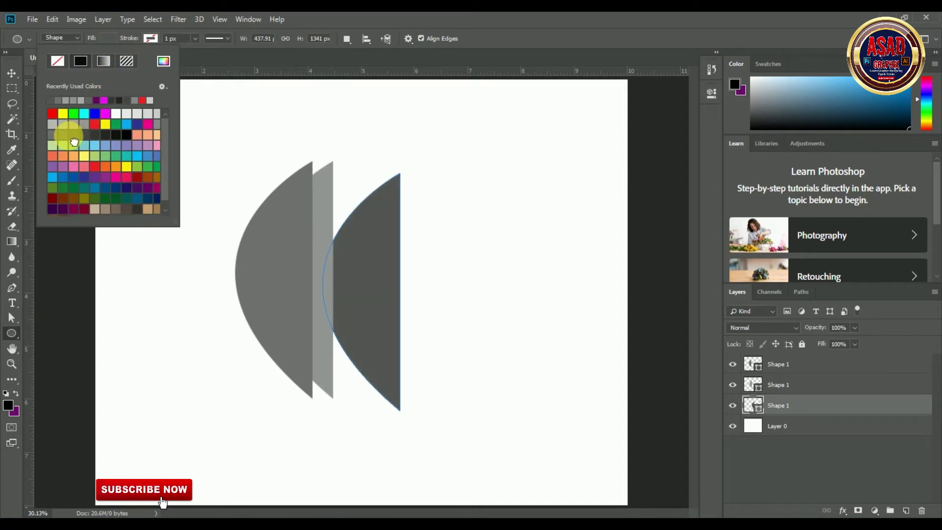
left_click(11, 73)
left_click_drag(395, 214, 347, 215)
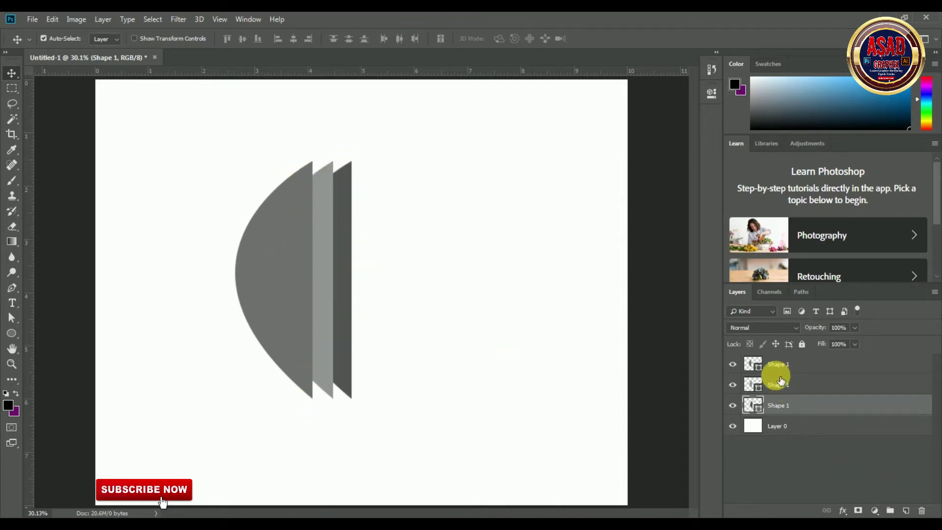
- Select the front half-moon layer, add a layer mask, and enable Satin in Blending Options
left_click(758, 365)
left_click(736, 365)
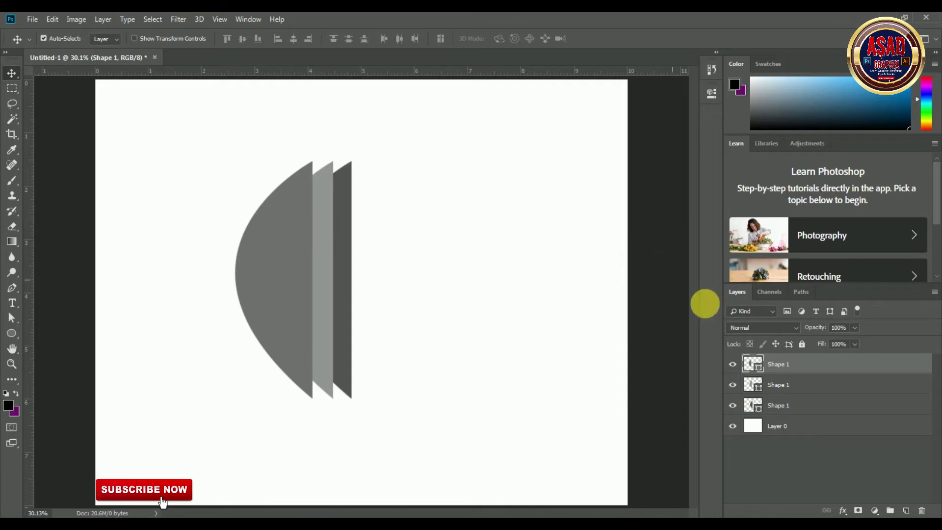
left_click(734, 364)
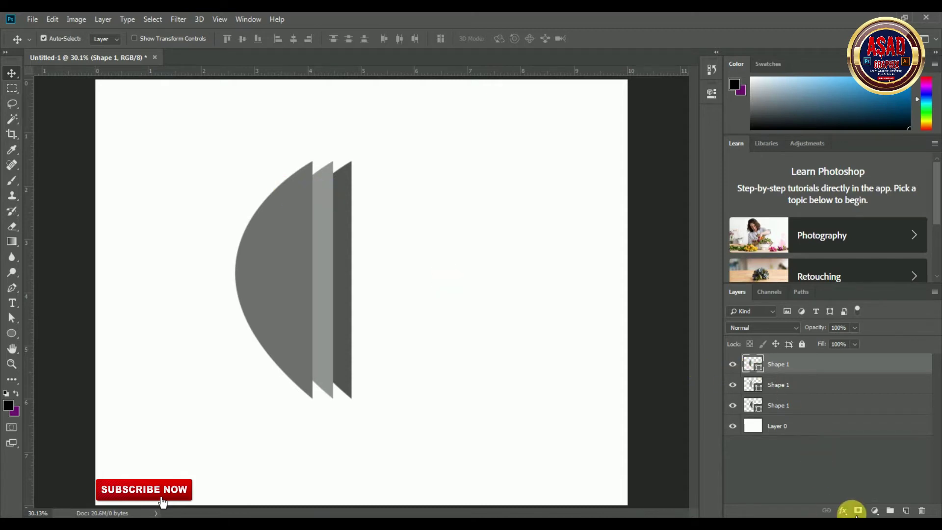
left_click(857, 511)
left_click(844, 510)
left_click(847, 389)
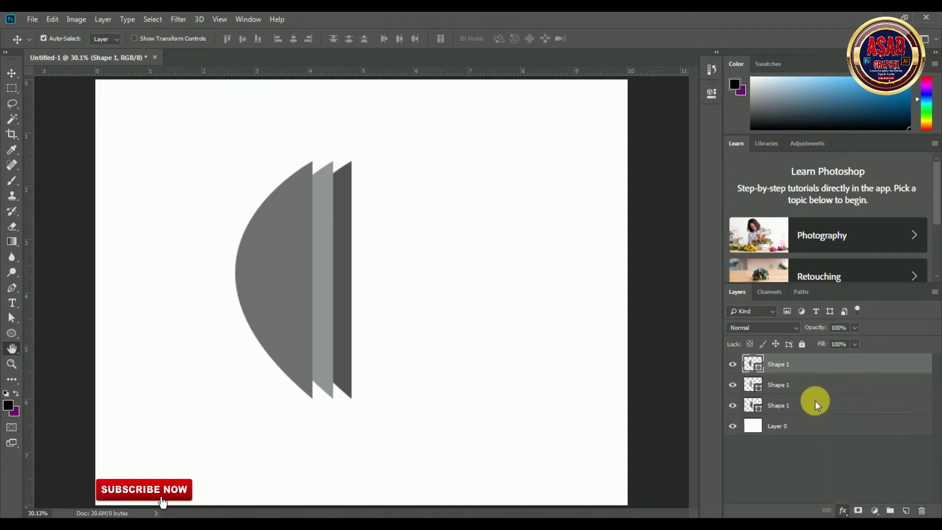
left_click(501, 293)
- Give the front shape a bright yellow-green Color Overlay
left_click(489, 289)
left_click(510, 304)
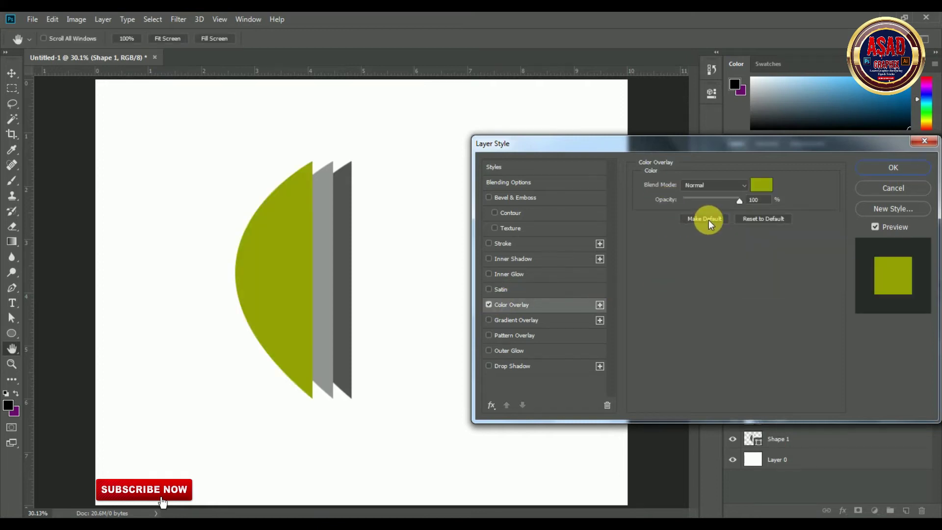
left_click(762, 184)
left_click_drag(700, 321, 690, 348)
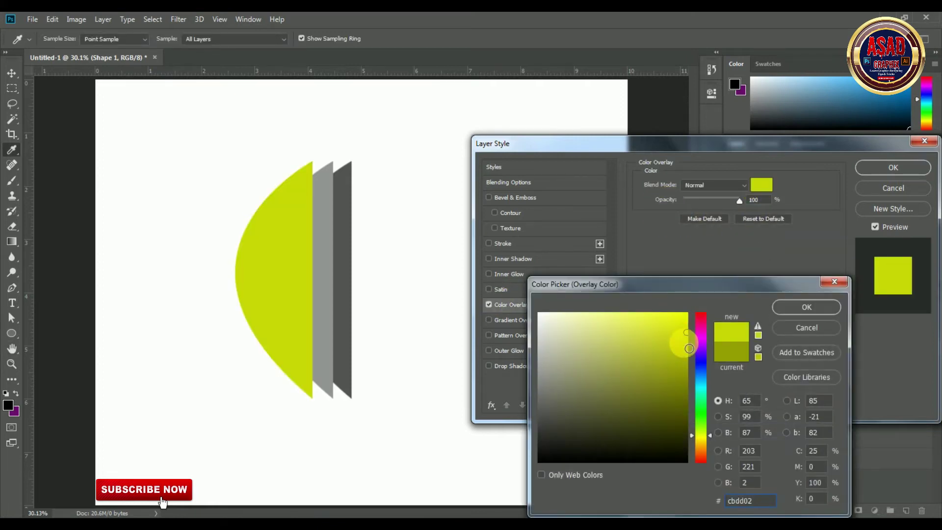
left_click(806, 307)
left_click(893, 166)
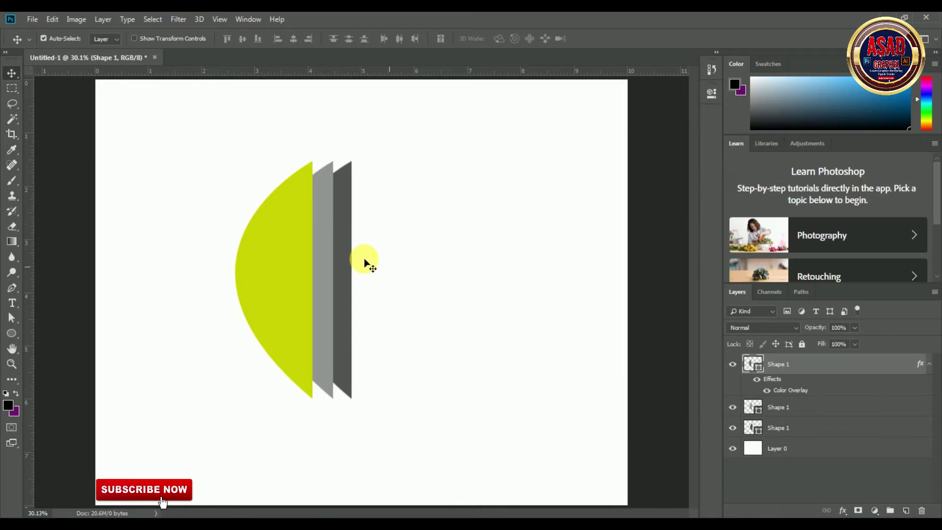
- Give the middle shape a dark green Color Overlay
left_click(329, 216)
left_click(736, 407)
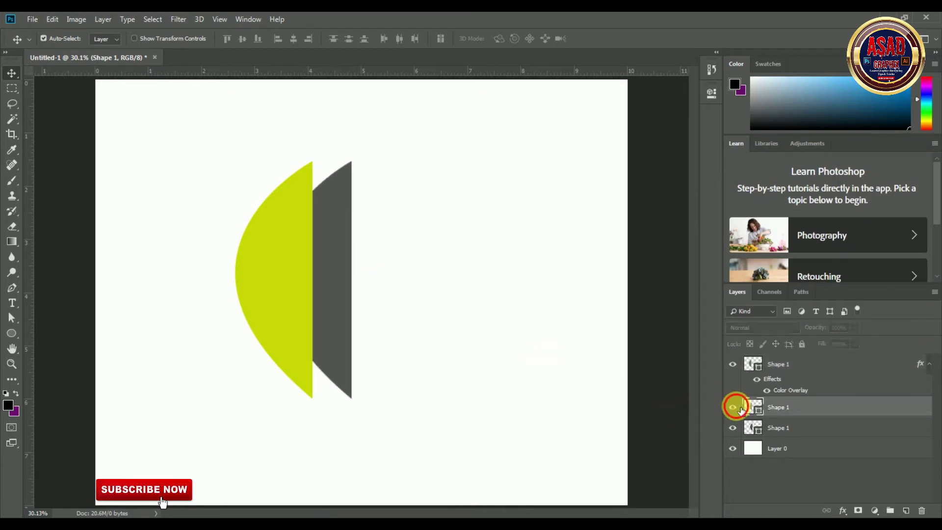
left_click(843, 510)
left_click(858, 393)
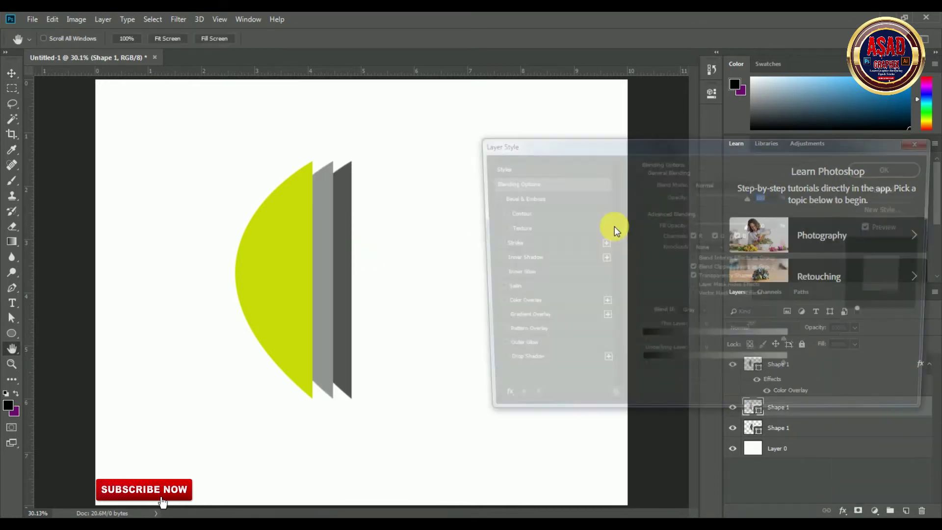
left_click(515, 306)
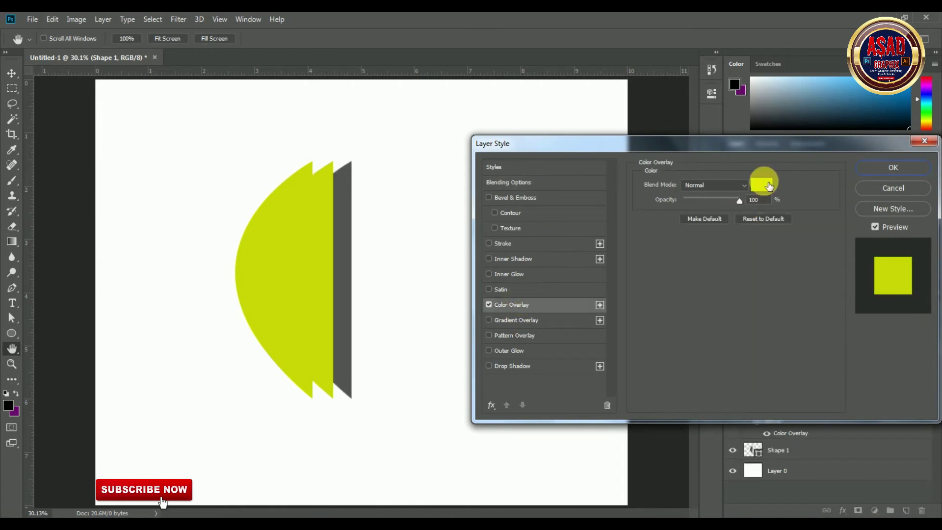
left_click(768, 185)
left_click_drag(684, 326, 691, 326)
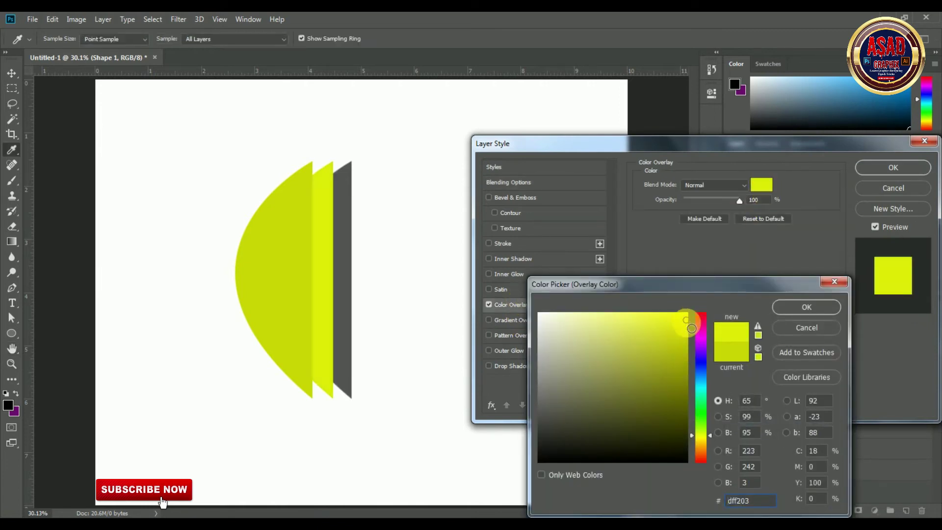
left_click(701, 413)
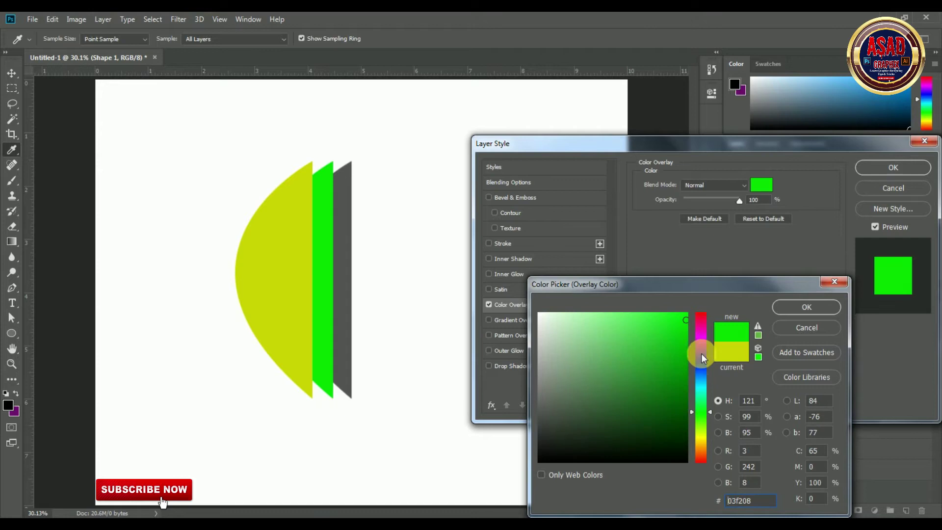
left_click(675, 395)
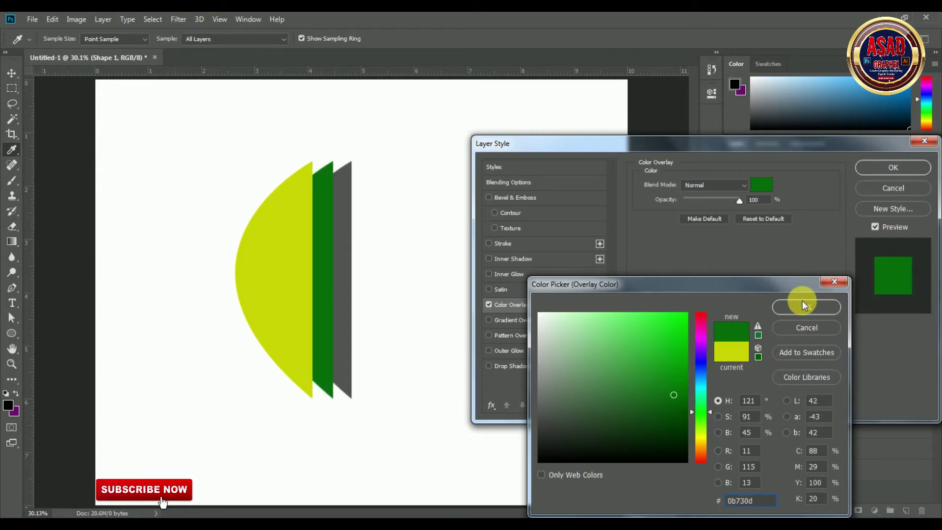
left_click(802, 303)
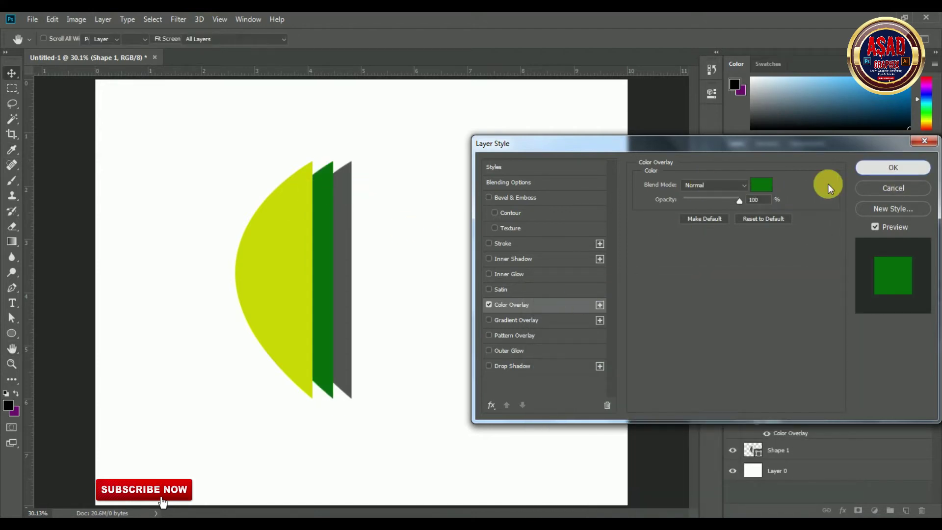
key("Return")
- Give the back shape a dark teal Color Overlay
left_click(785, 450)
left_click(733, 450)
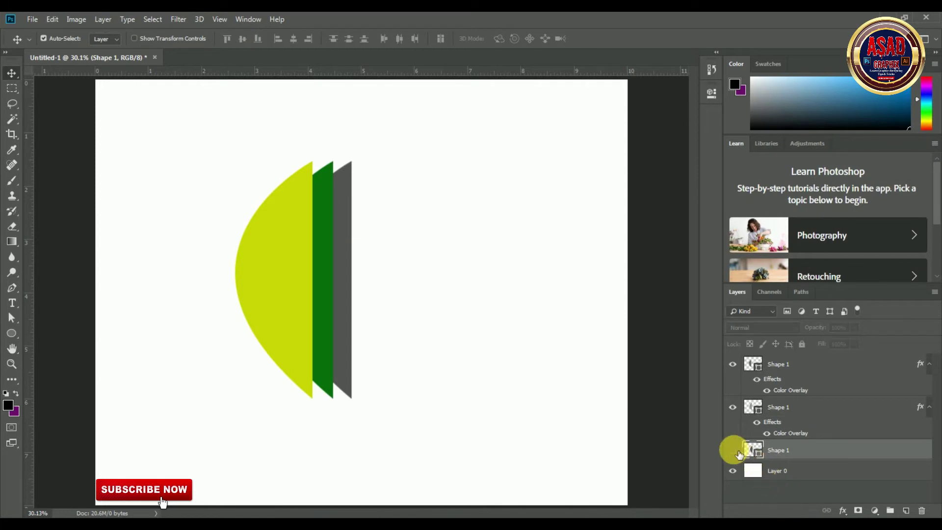
left_click(843, 510)
left_click(848, 391)
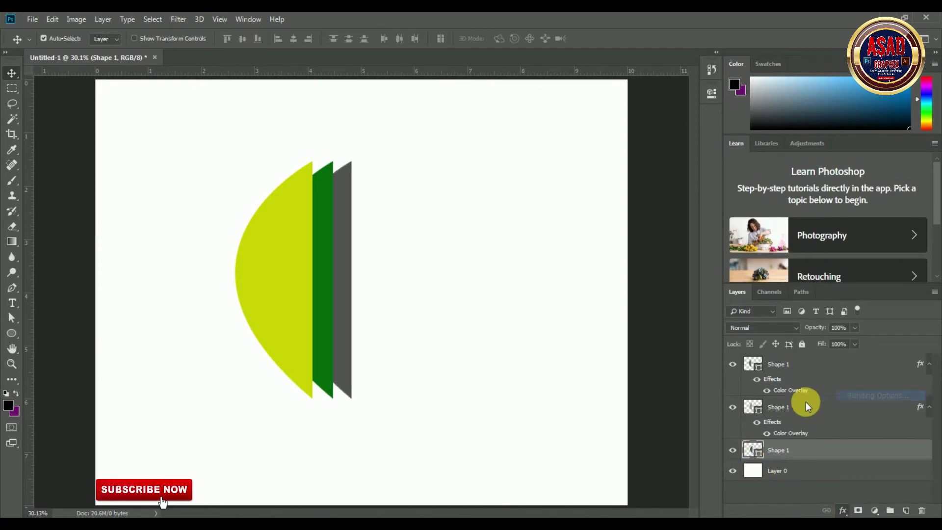
left_click(510, 305)
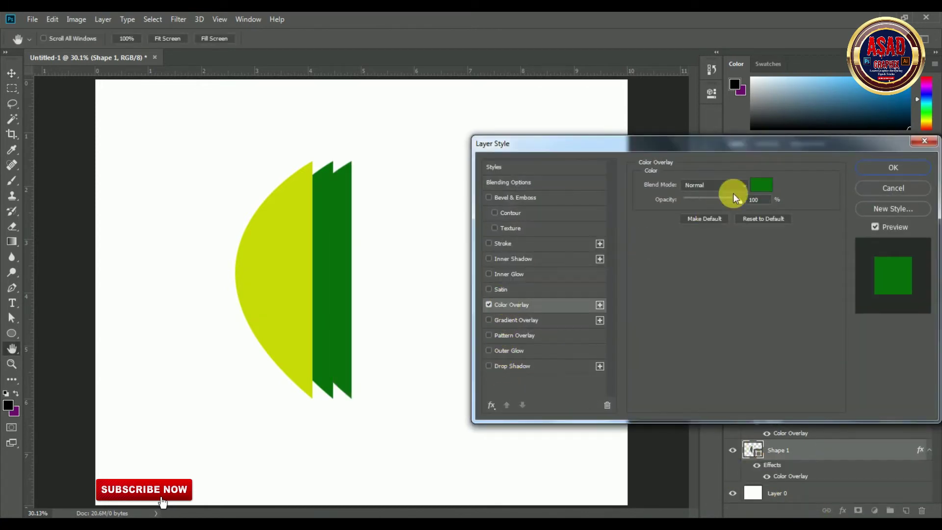
left_click(761, 184)
left_click(701, 461)
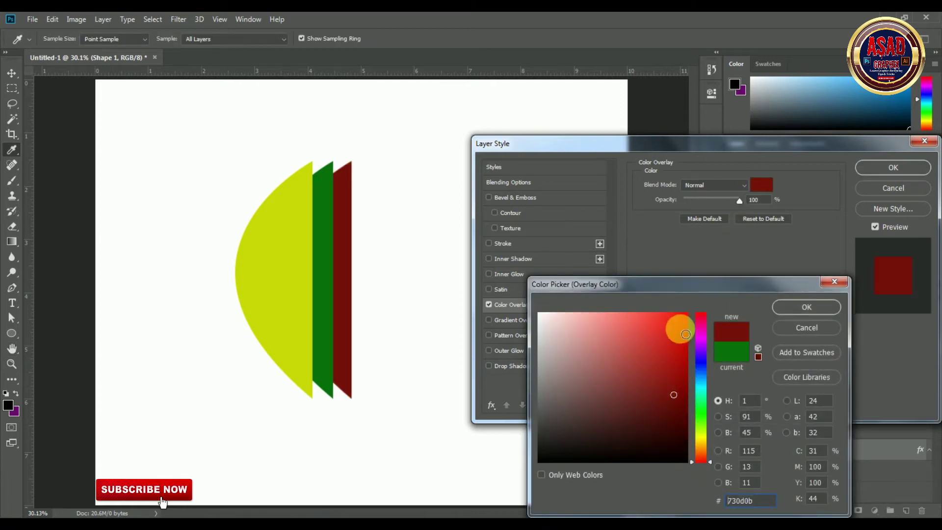
left_click(681, 329)
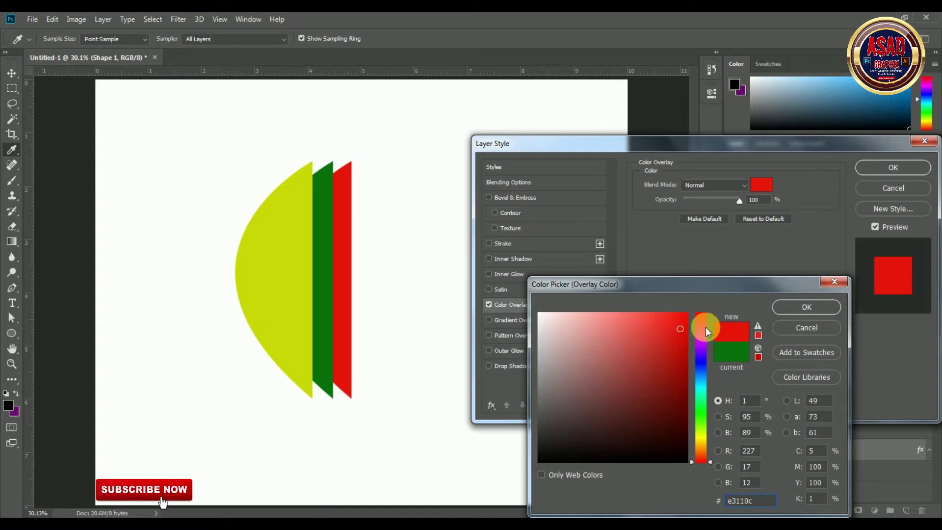
left_click(700, 382)
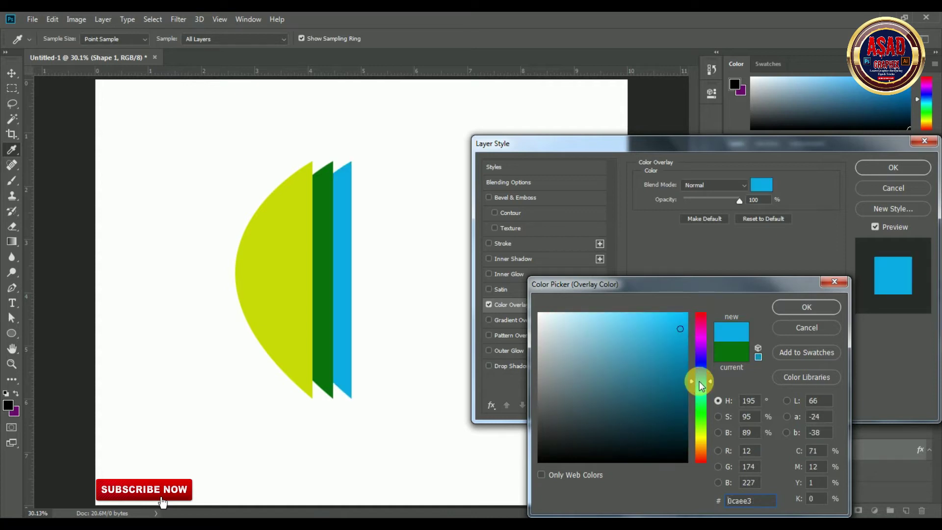
left_click(701, 386)
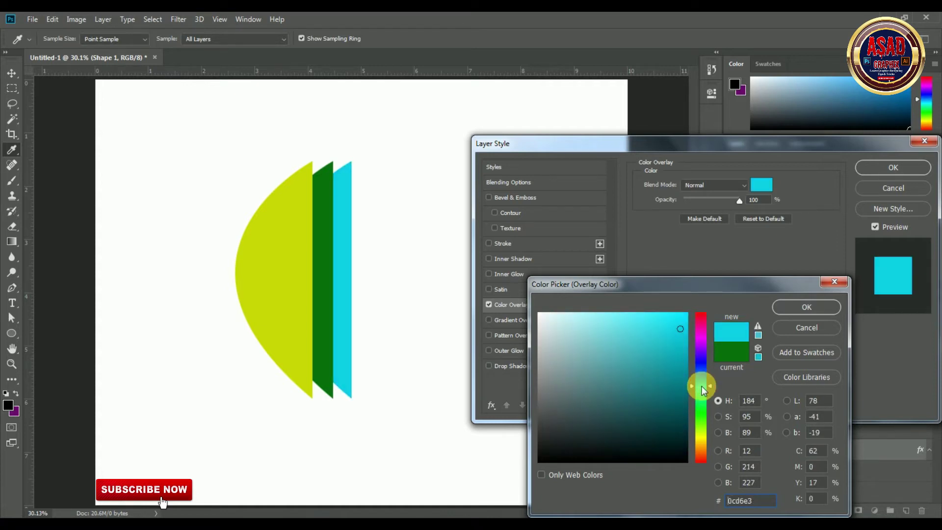
left_click(681, 418)
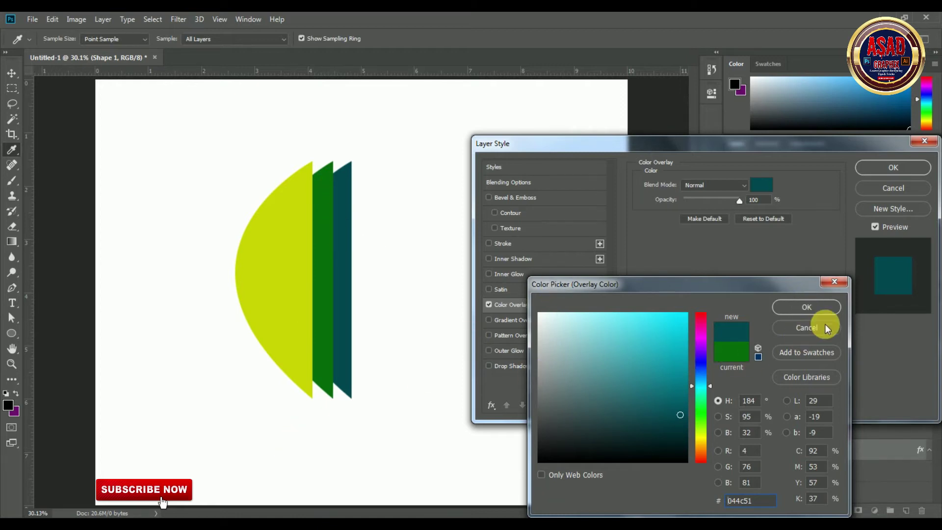
left_click(835, 309)
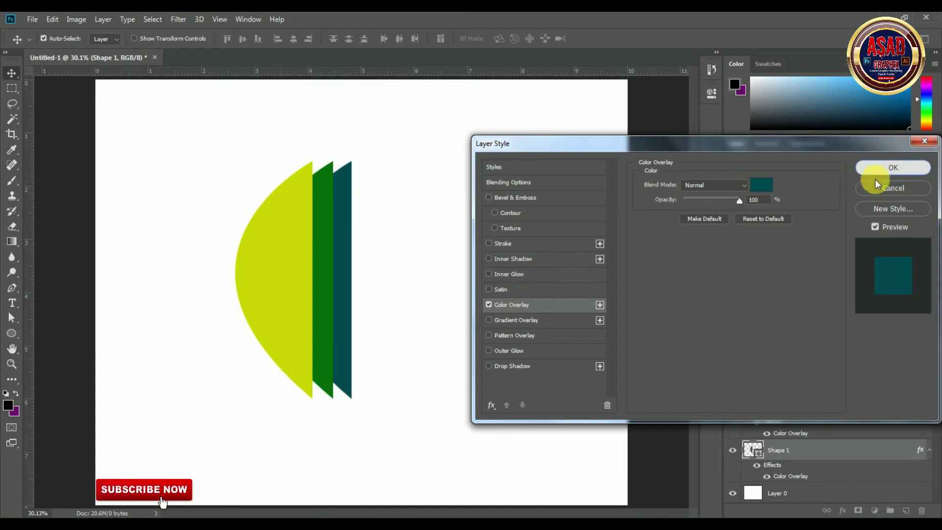
left_click(893, 167)
- Change the middle stripe's Color Overlay colour from dark green to dark red (aa0905)
left_click(324, 228)
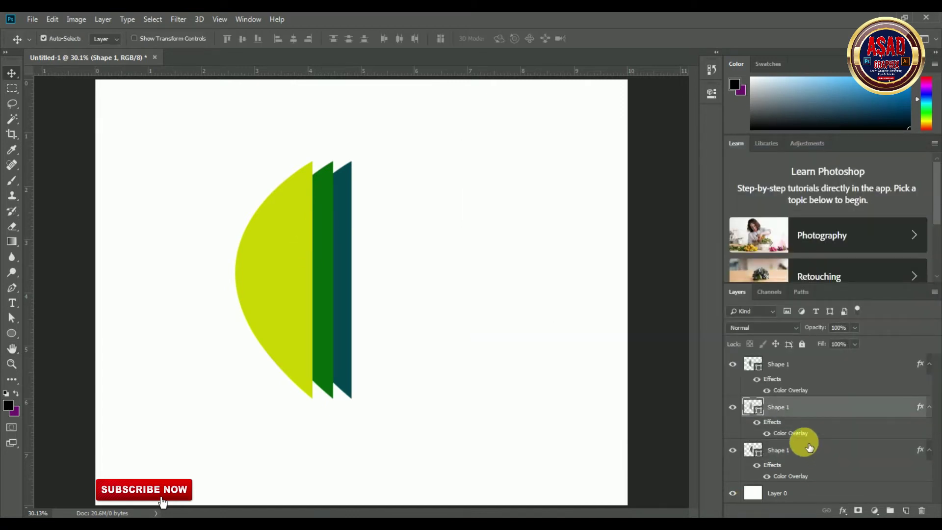
left_click(734, 407)
left_click(843, 510)
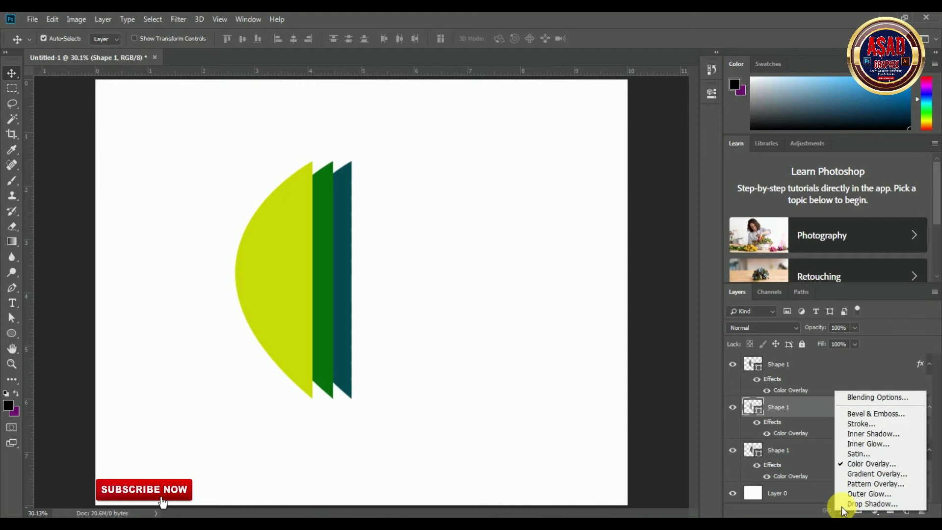
left_click(854, 399)
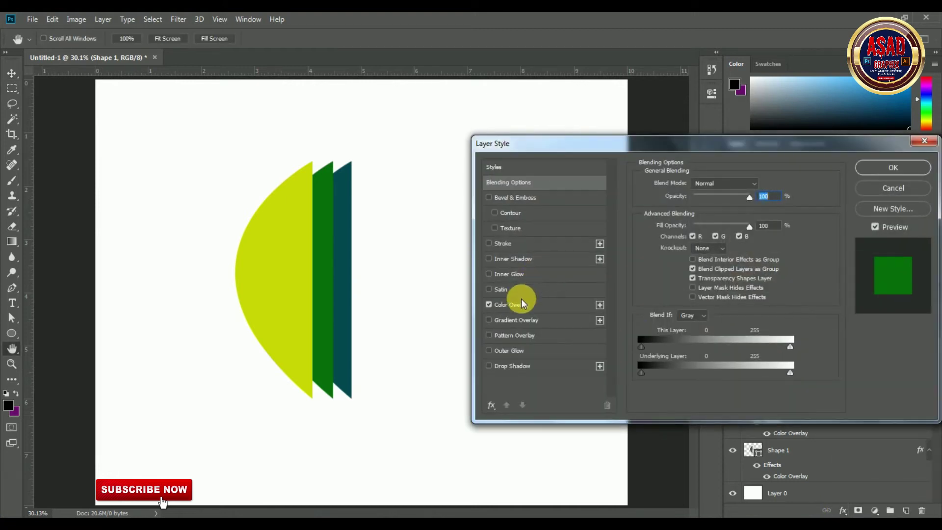
left_click(512, 305)
left_click(762, 185)
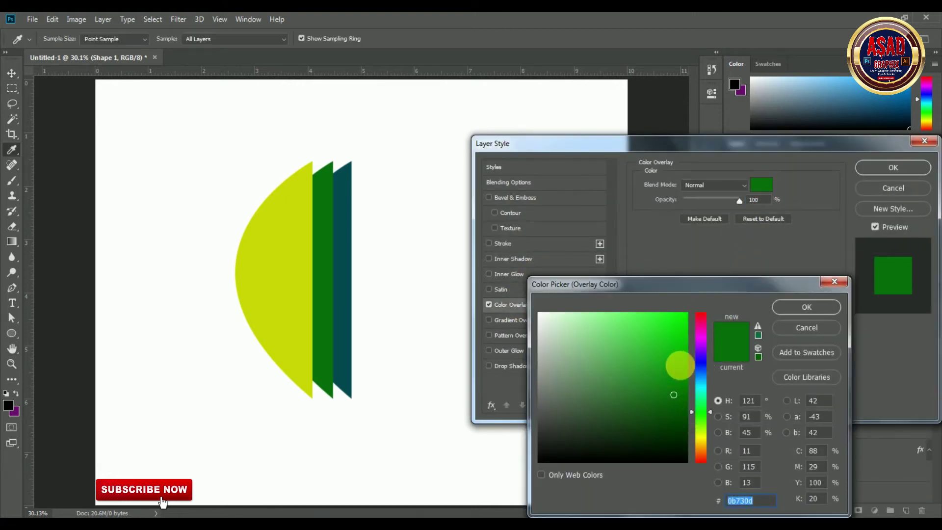
left_click(700, 437)
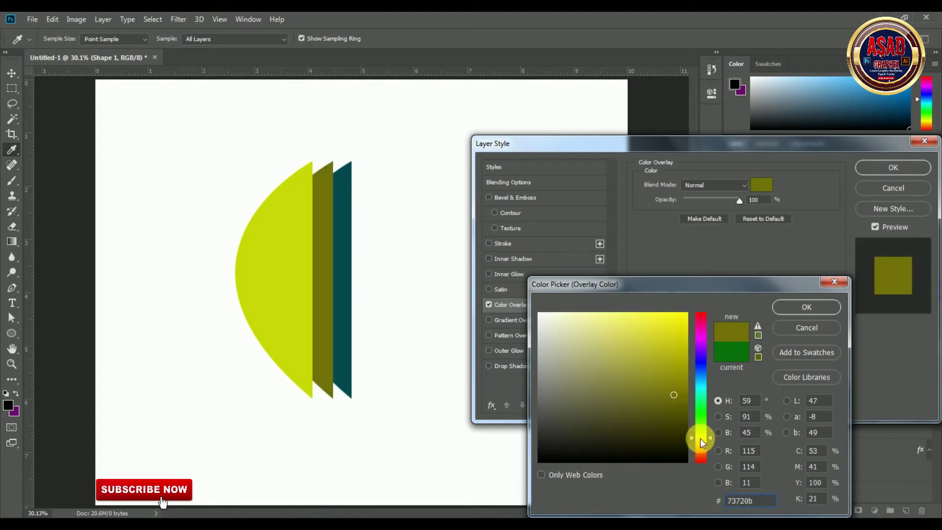
left_click(685, 328)
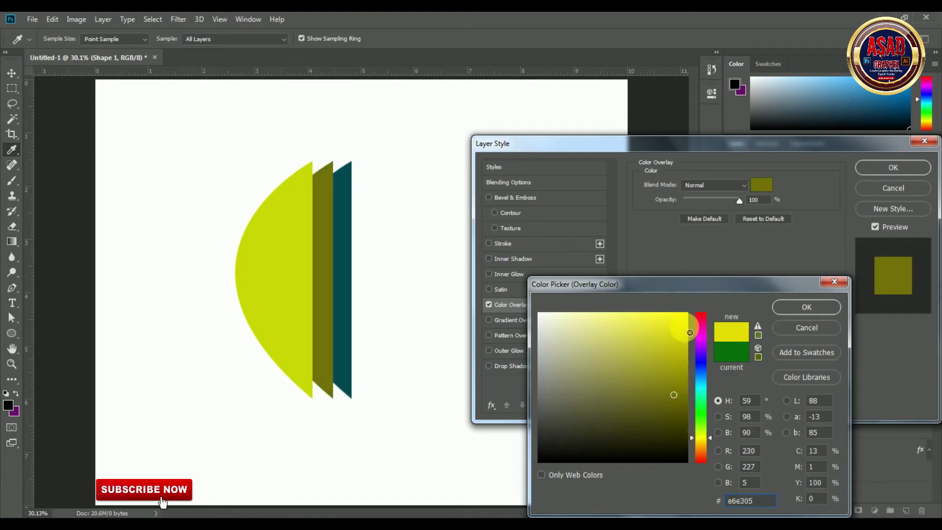
left_click(703, 413)
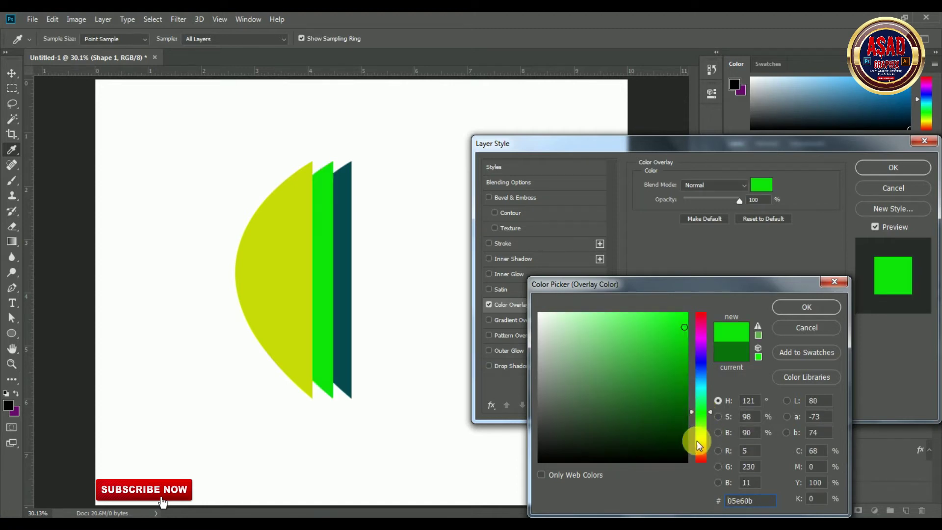
left_click(701, 461)
left_click(683, 363)
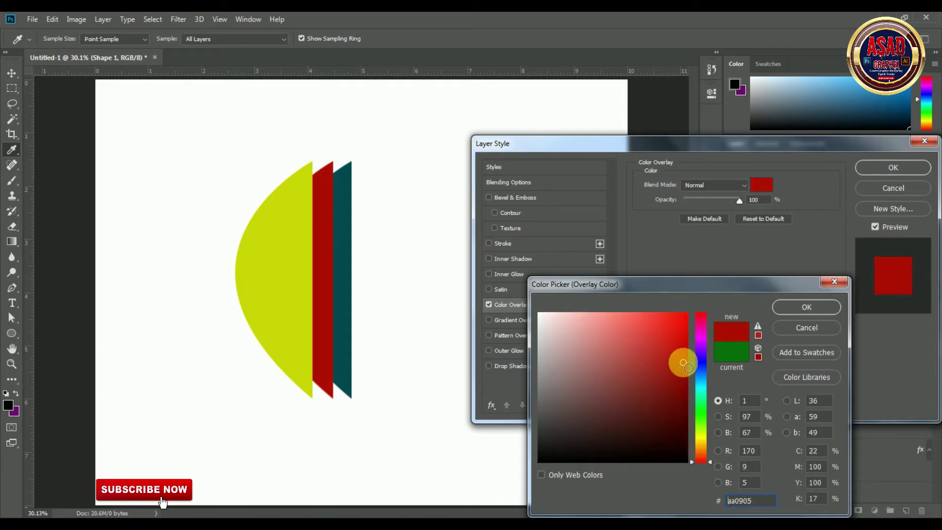
left_click(807, 307)
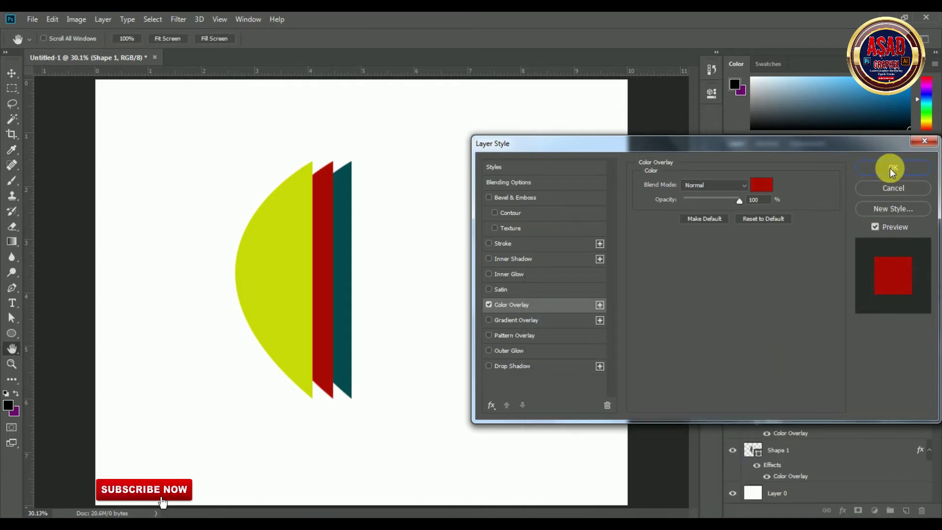
left_click(893, 167)
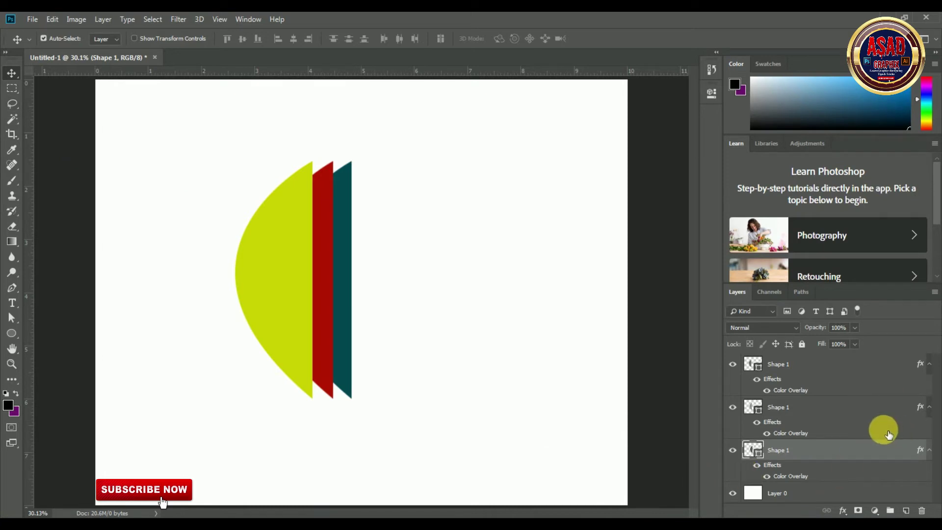
- Add a new empty layer and move it below the top yellow shape layer
left_click(825, 363)
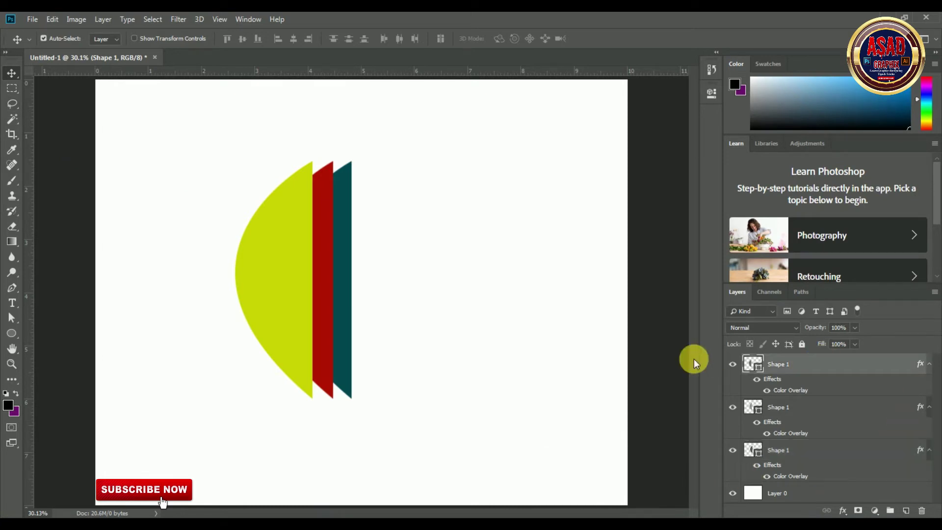
left_click(733, 364)
left_click(911, 514)
left_click_drag(831, 364, 837, 420)
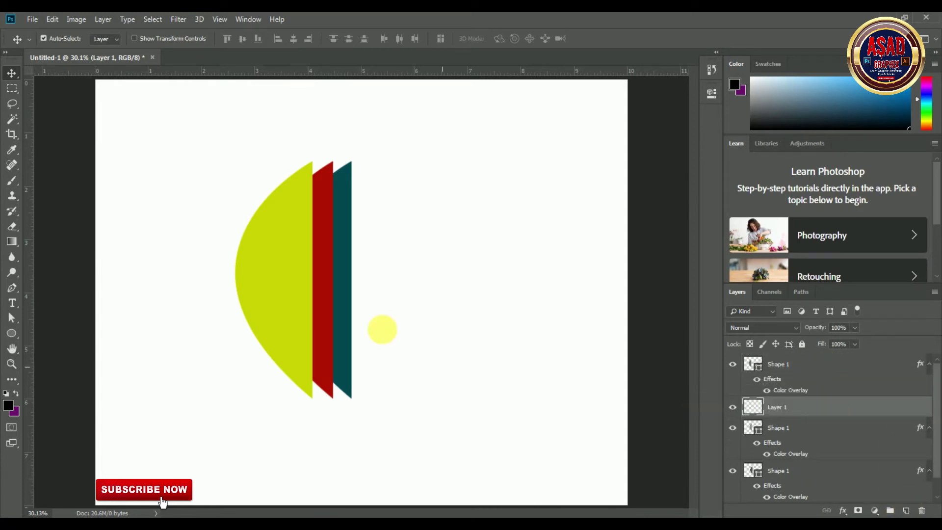
- Marquee-select the red strip and paint a soft black shadow inside it
left_click(11, 88)
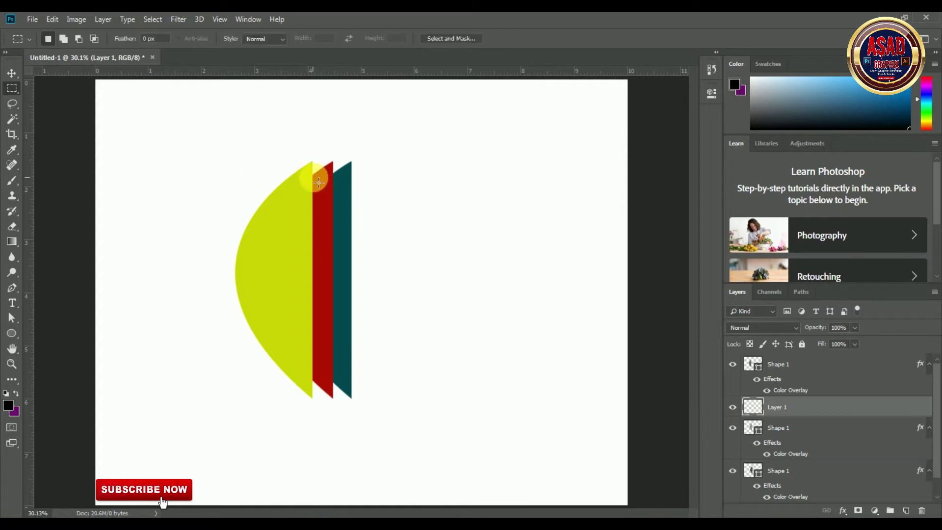
left_click_drag(313, 176, 338, 378)
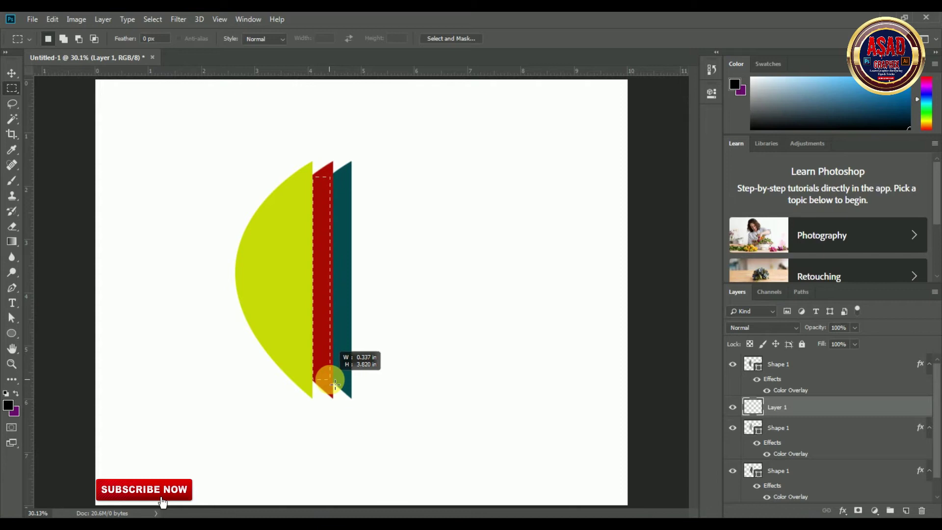
left_click_drag(338, 379, 331, 379)
left_click(12, 180)
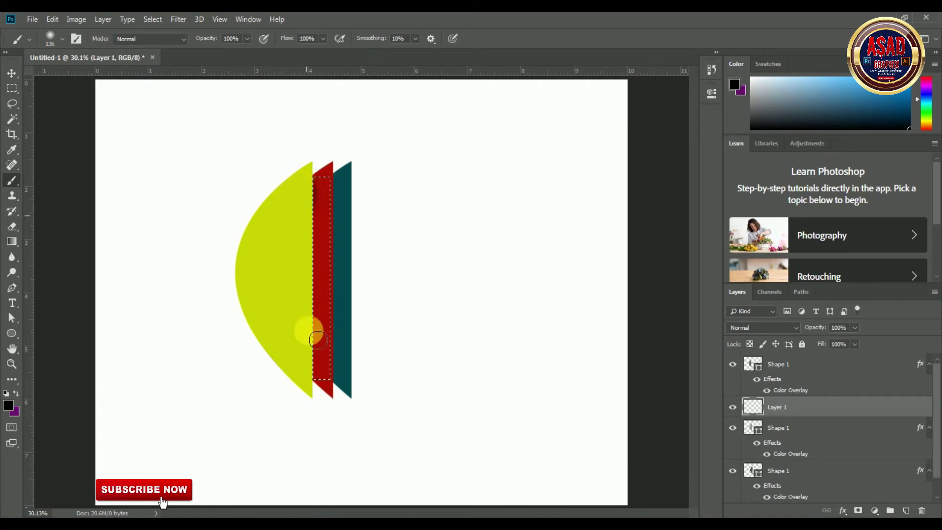
left_click_drag(316, 383, 312, 388)
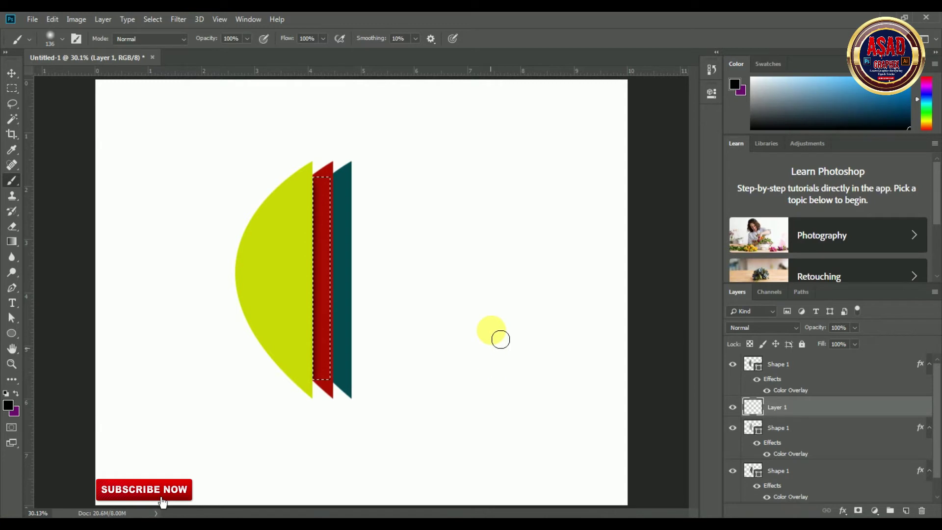
- Move the rectangular selection onto the teal strip and brush a dark shadow inside it
left_click(12, 88)
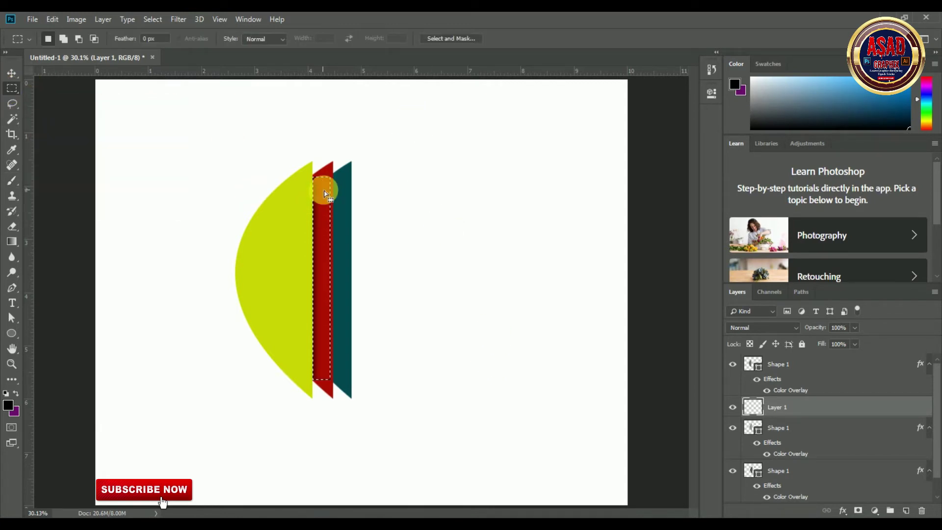
left_click_drag(325, 190, 345, 193)
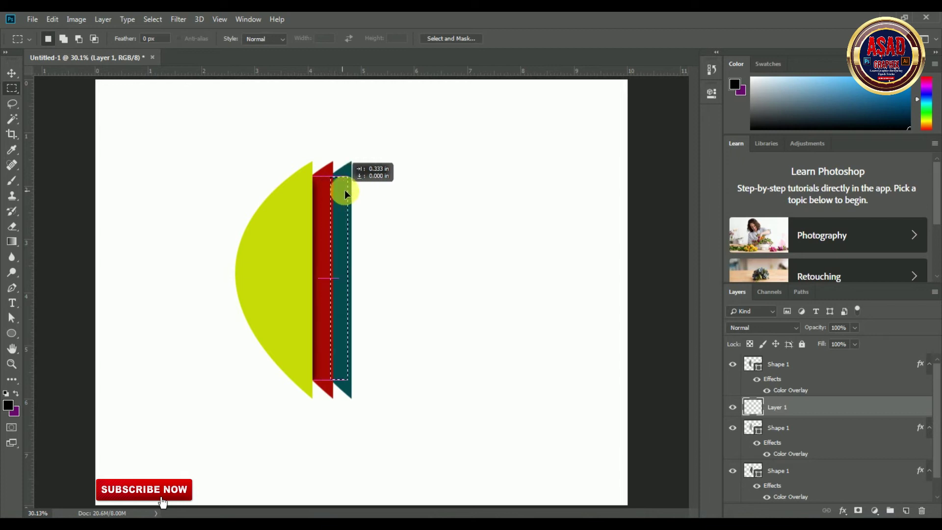
left_click_drag(344, 191, 345, 191)
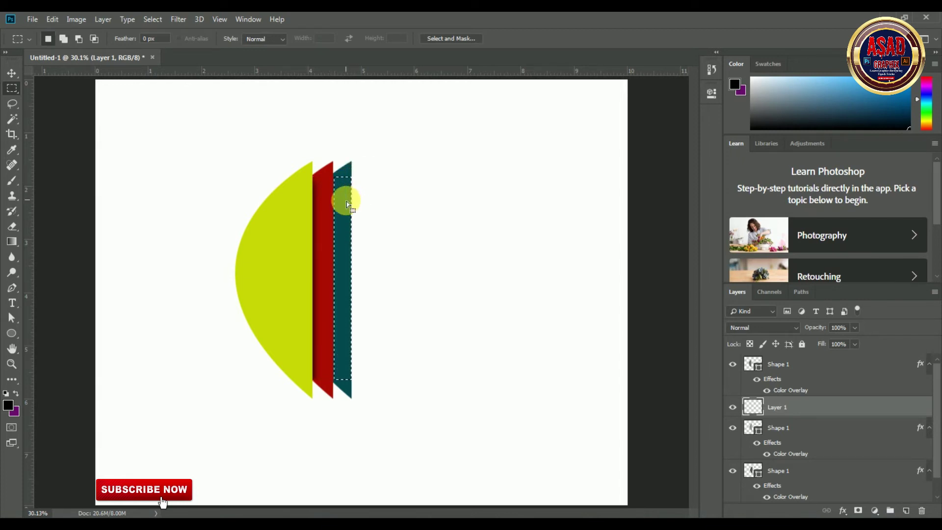
left_click_drag(345, 202, 345, 202)
left_click(12, 180)
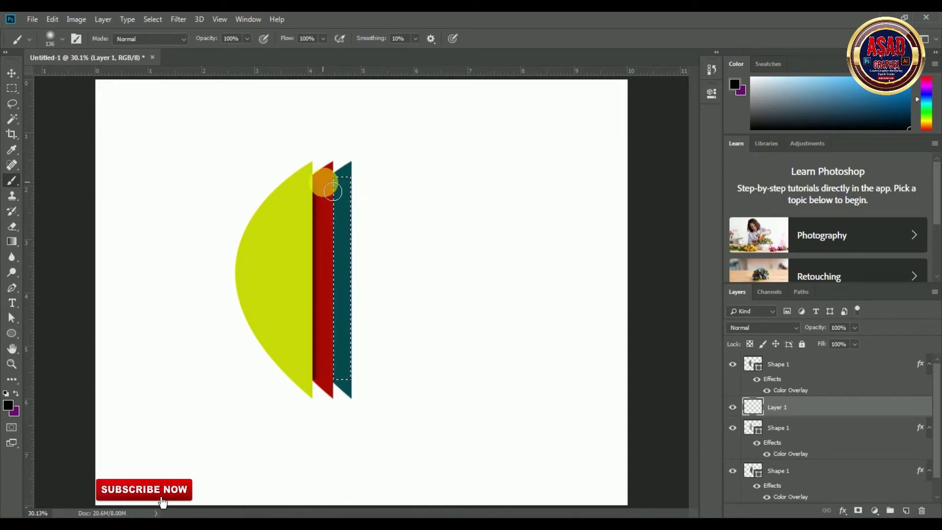
left_click(334, 192)
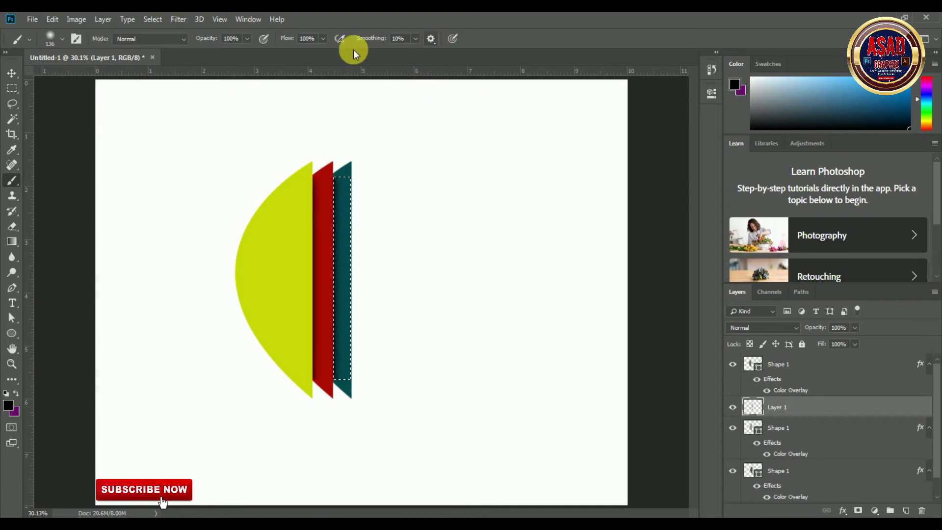
left_click(11, 73)
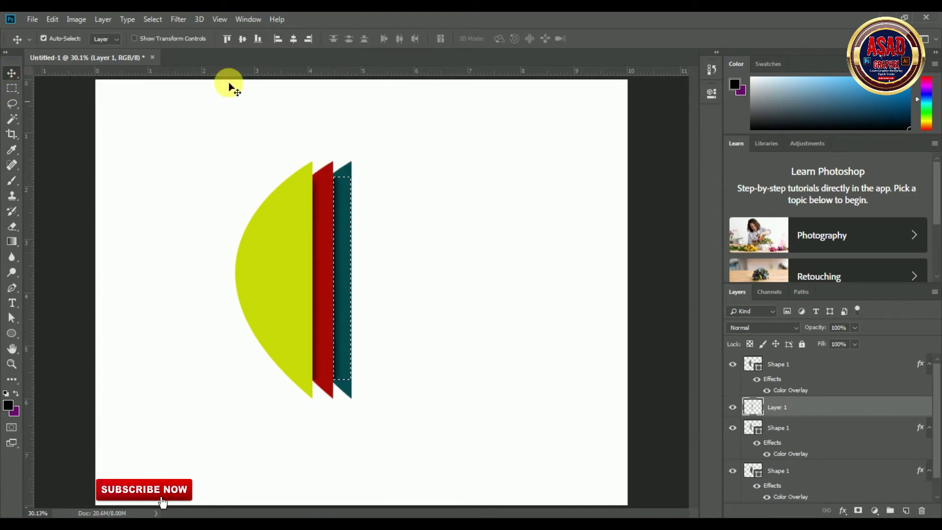
- Clear the selection and group the wing Shape layers and Layer 1 as 'butterfly'
left_click(153, 19)
left_click(156, 42)
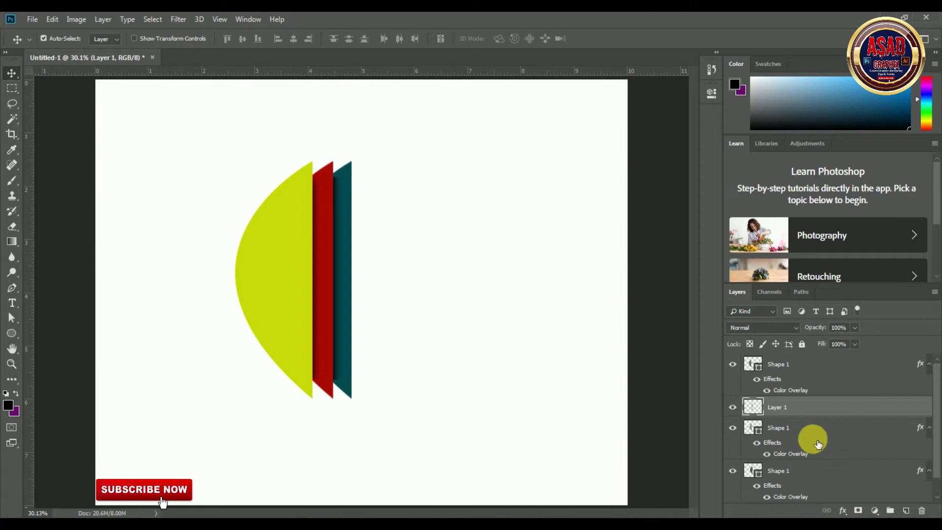
left_click(813, 369)
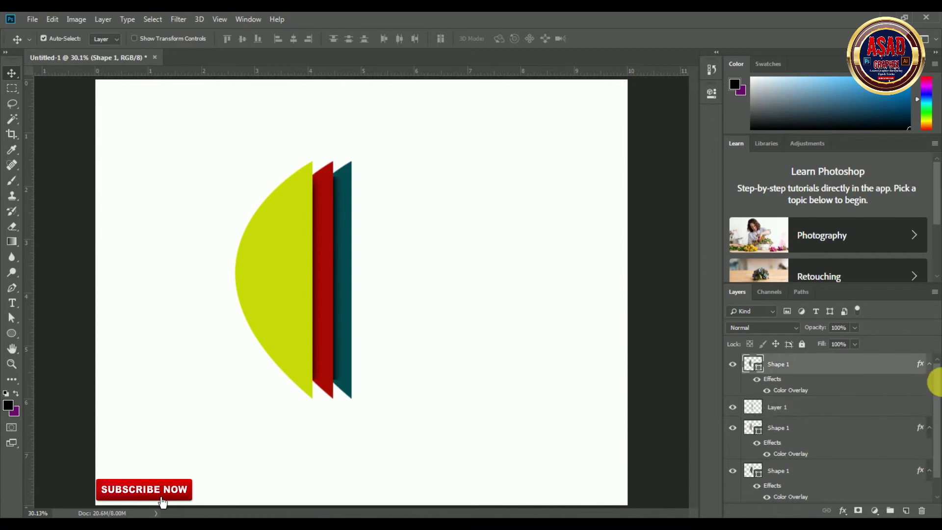
left_click(937, 381)
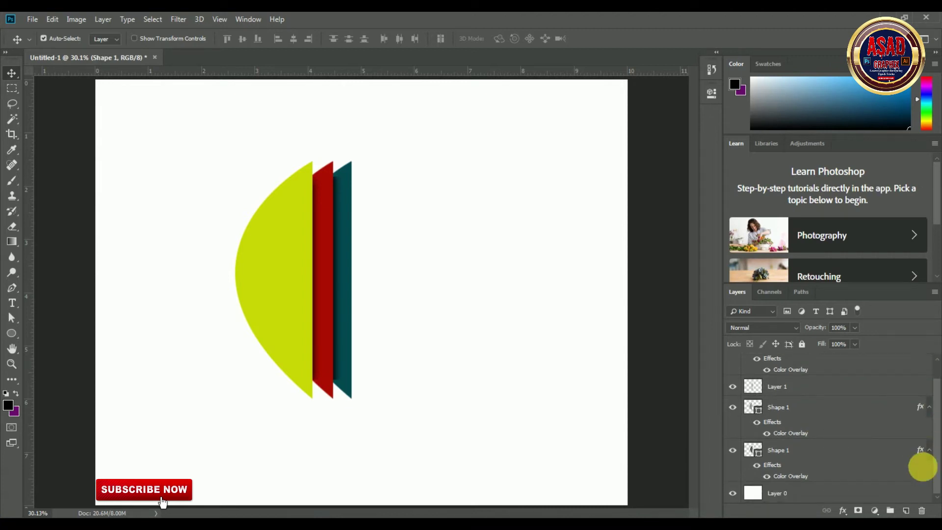
left_click(787, 449, "shift")
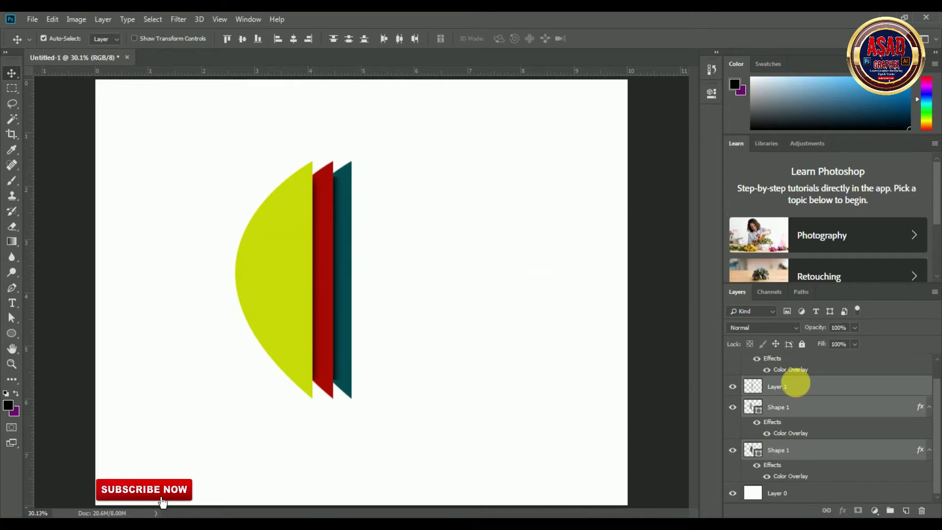
right_click(814, 385)
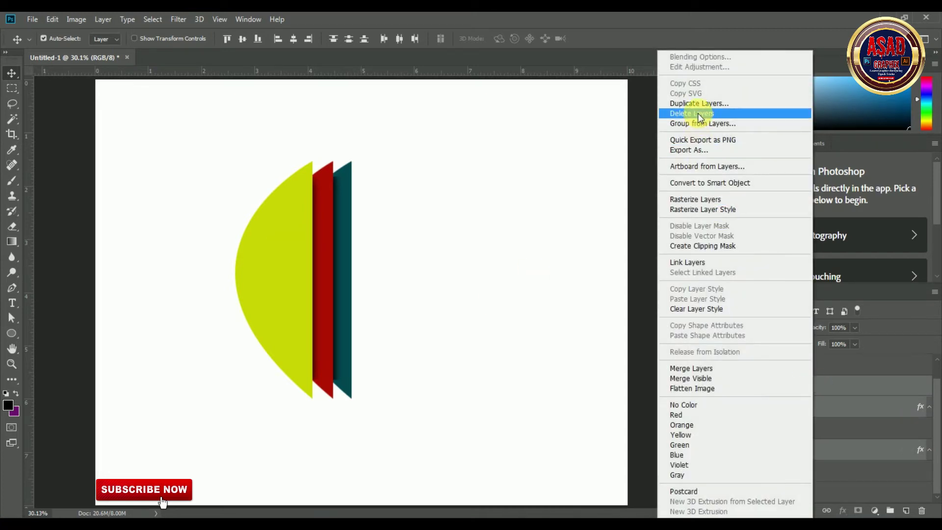
left_click(697, 124)
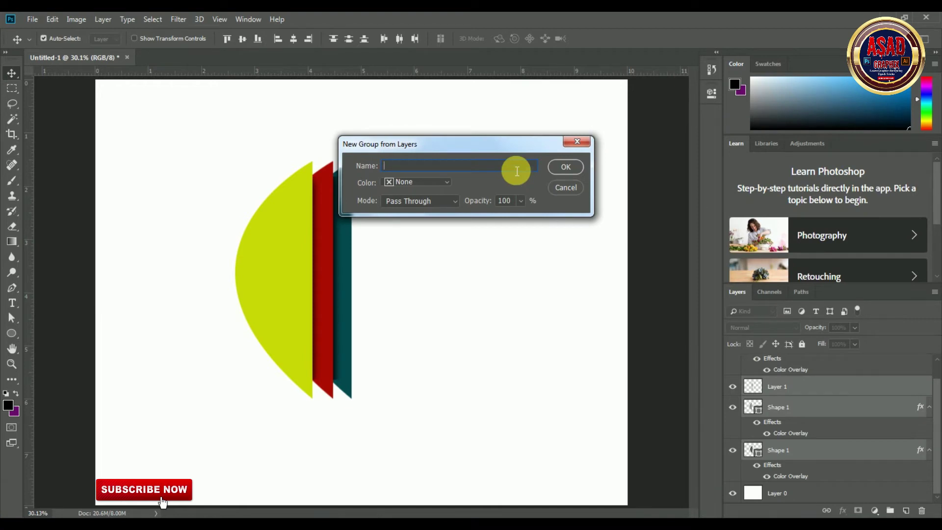
type("butterfly")
left_click(565, 167)
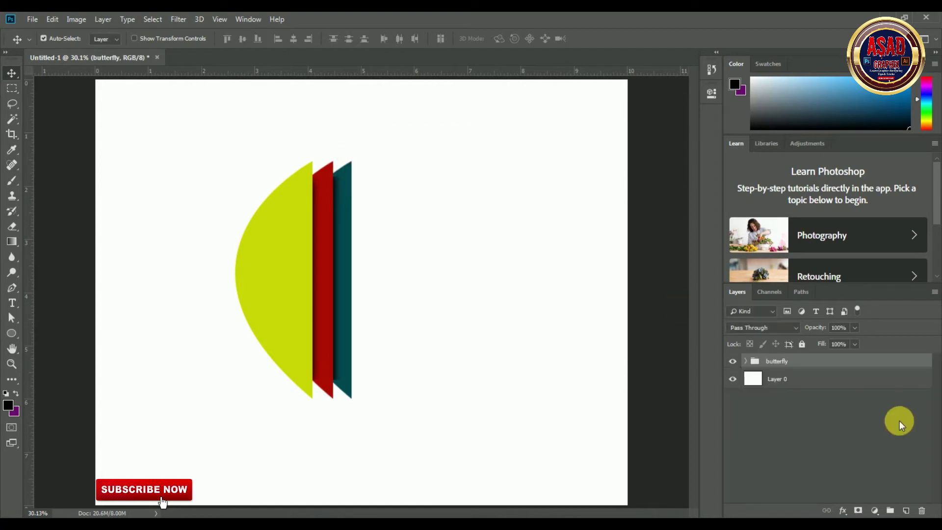
- Duplicate the butterfly group as 'butterfly copy'
right_click(784, 364)
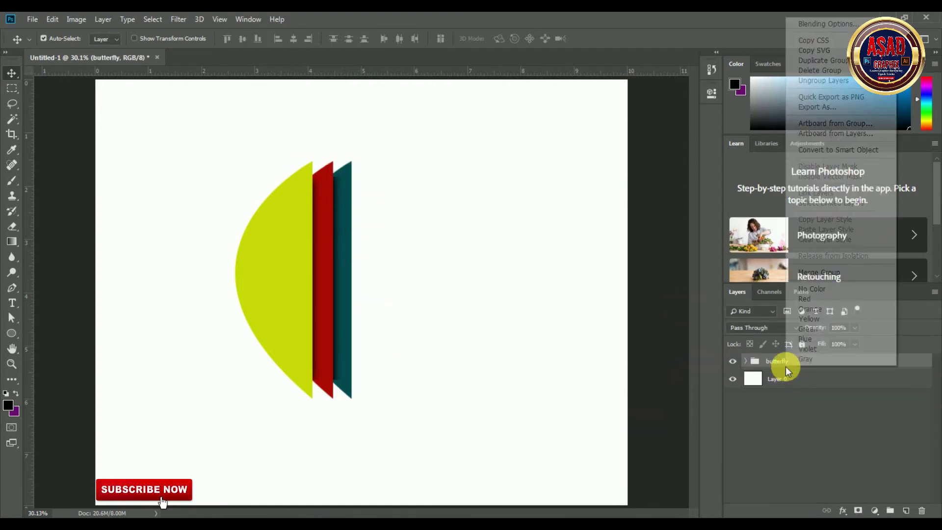
left_click(818, 65)
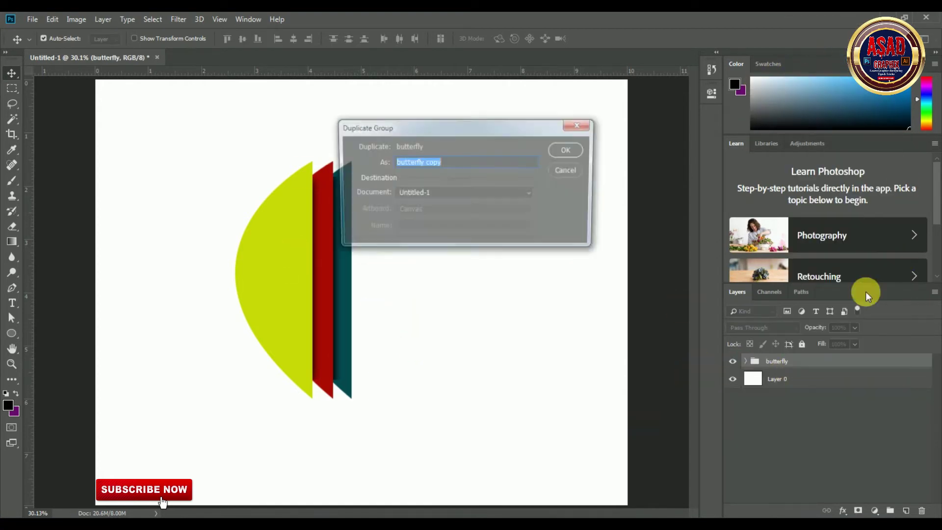
left_click(568, 149)
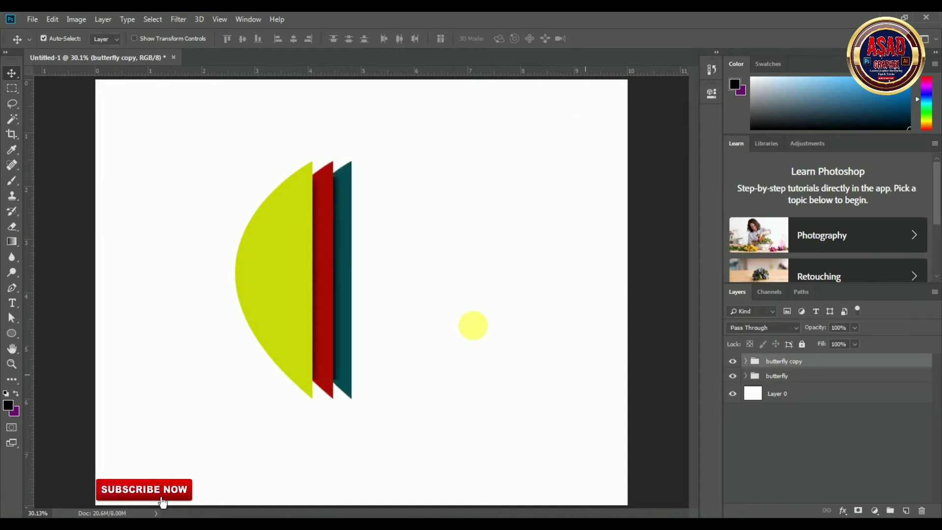
left_click(53, 20)
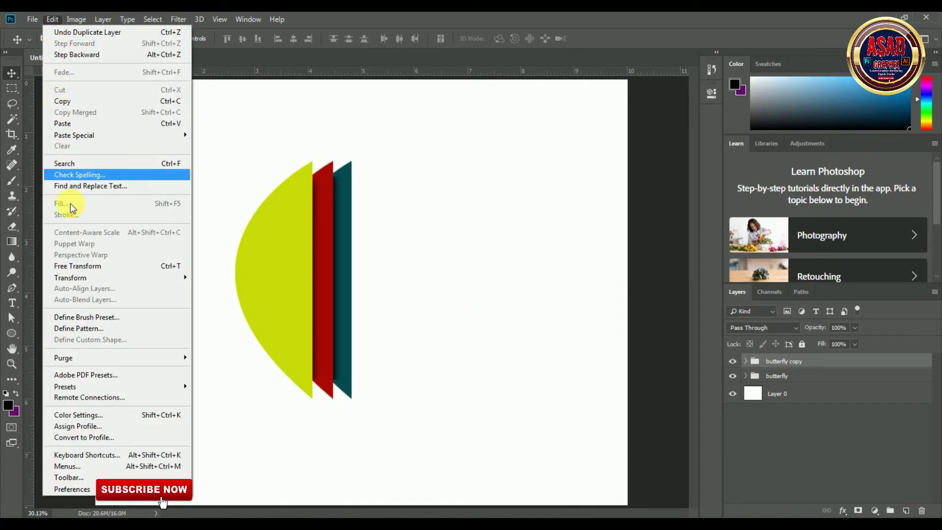
- Move the butterfly copy group to the right of the original and commit the transform
left_click(95, 268)
right_click(264, 210)
left_click(298, 356)
left_click_drag(305, 259, 472, 255)
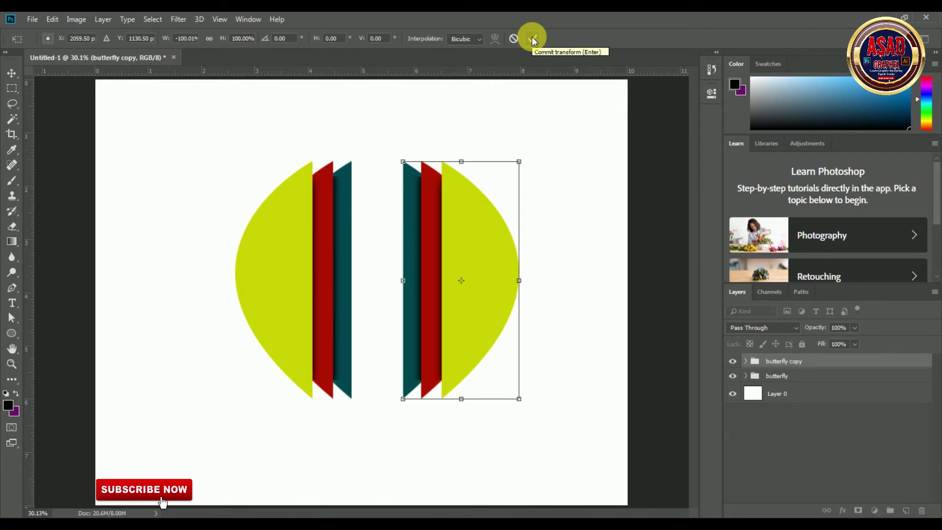
right_click(468, 194)
left_click(500, 342)
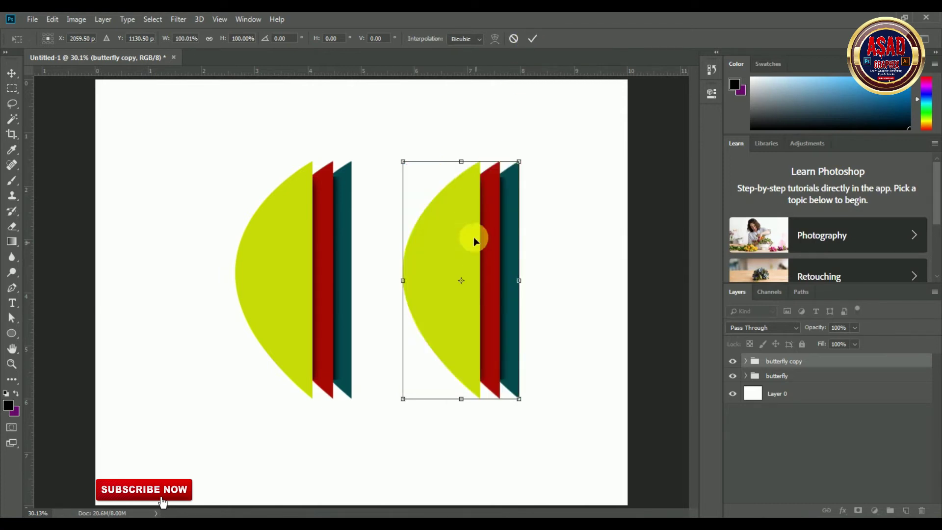
left_click(530, 39)
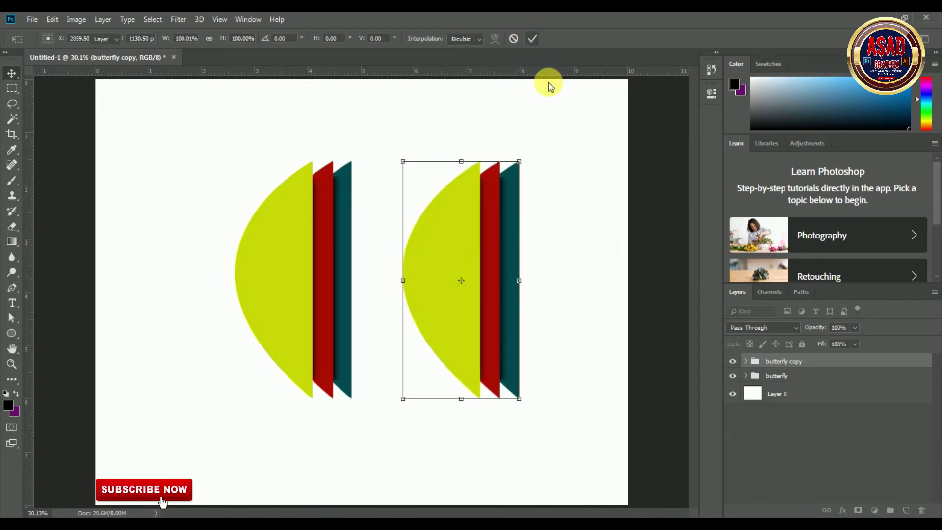
- Mirror the original butterfly group horizontally so it faces the copy across a narrow gap
left_click(777, 375)
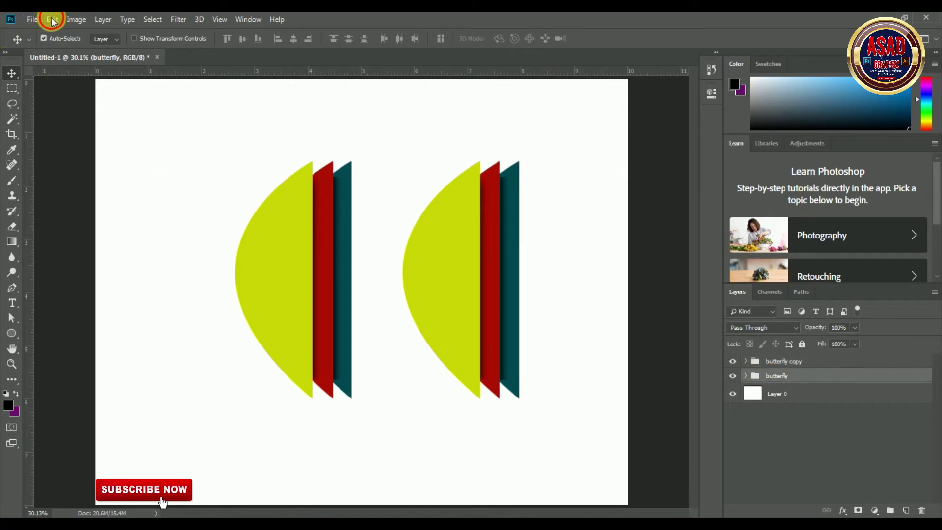
left_click(52, 19)
left_click(81, 266)
right_click(300, 200)
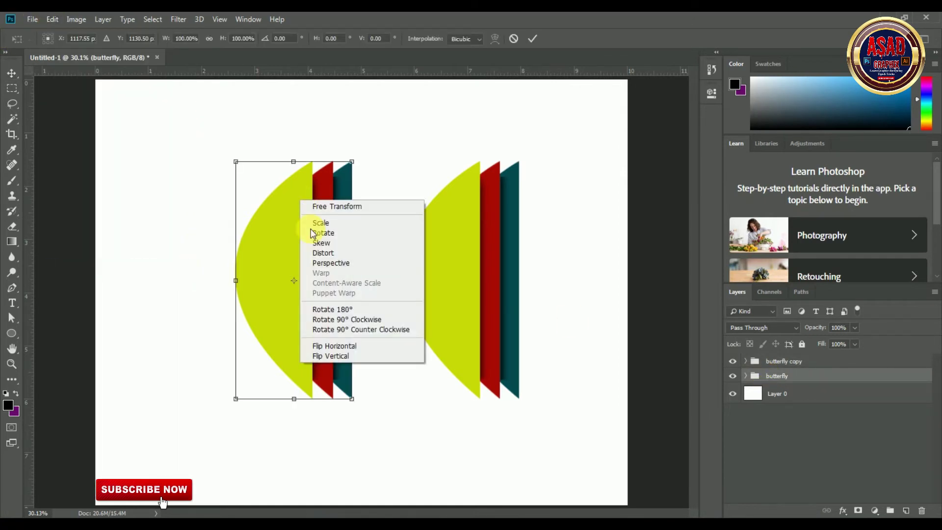
left_click(322, 345)
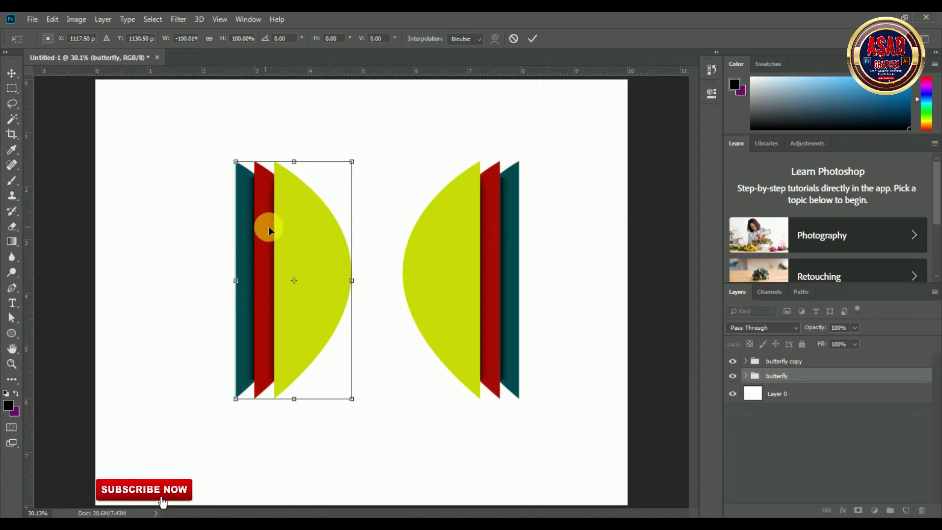
left_click_drag(269, 226, 278, 223)
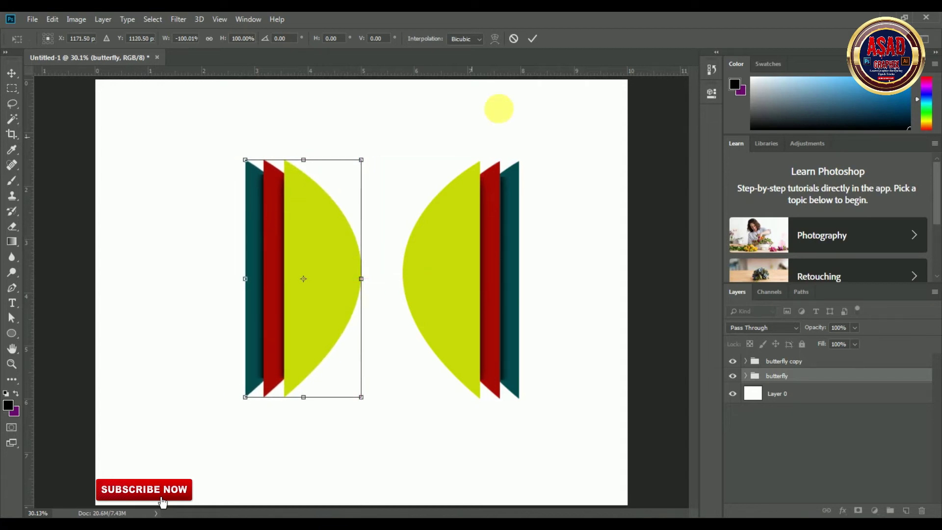
left_click_drag(324, 277, 312, 281)
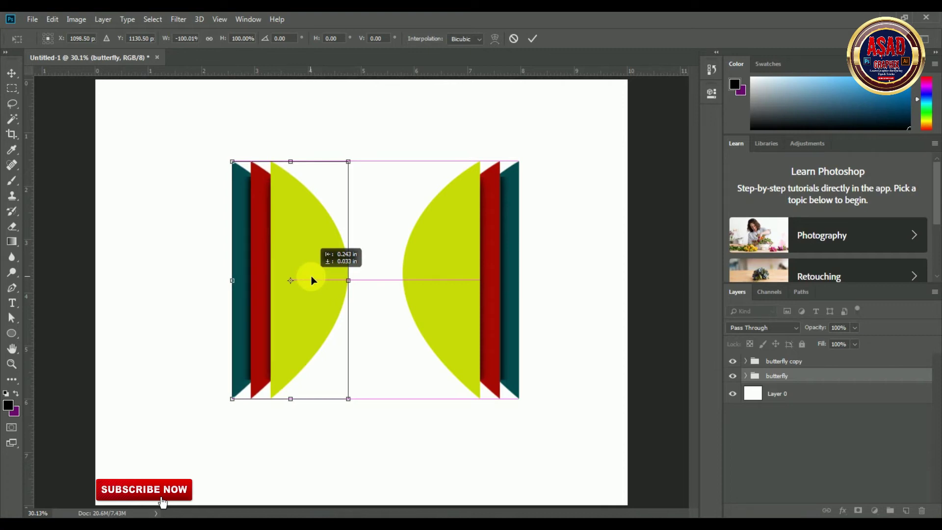
left_click_drag(310, 280, 311, 280)
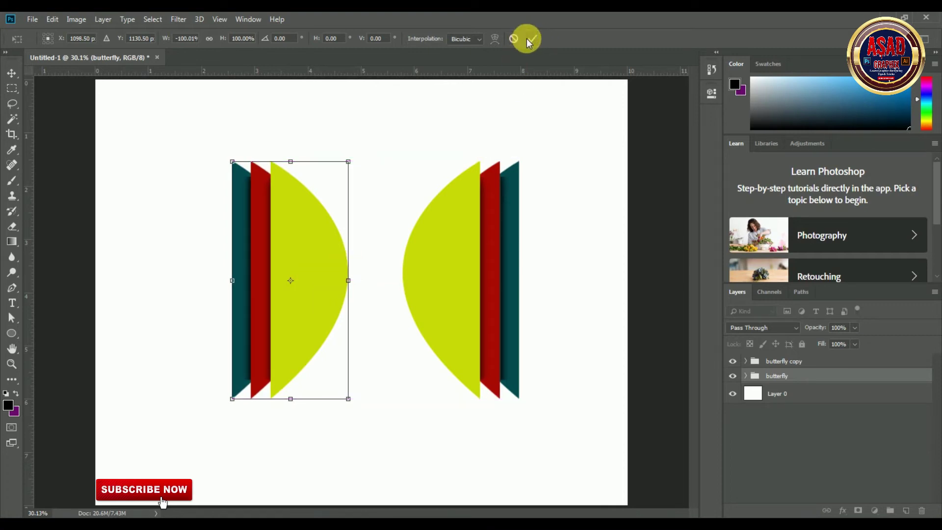
left_click_drag(333, 242, 346, 242)
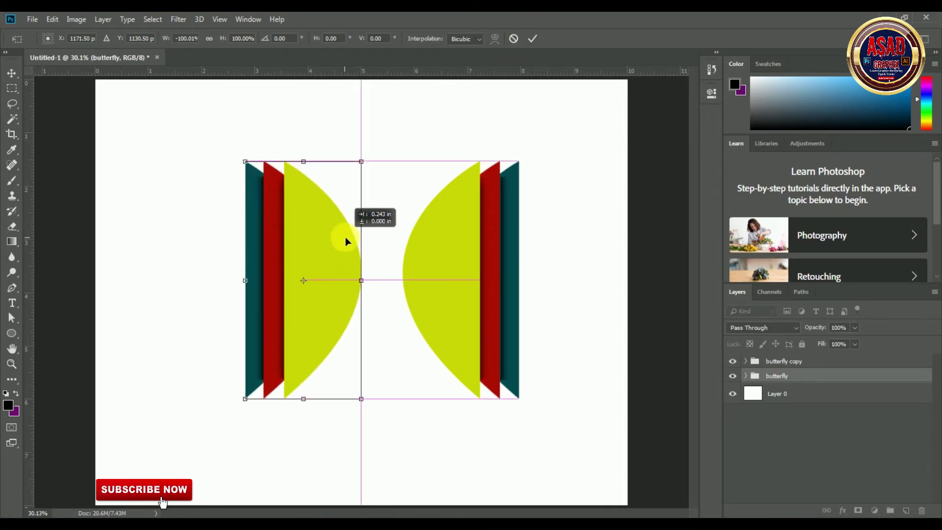
left_click(533, 39)
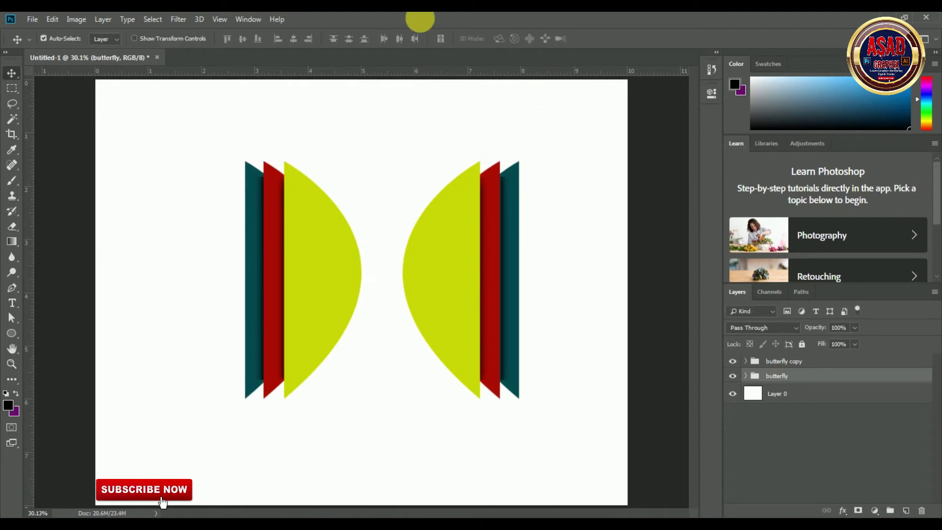
left_click(817, 361)
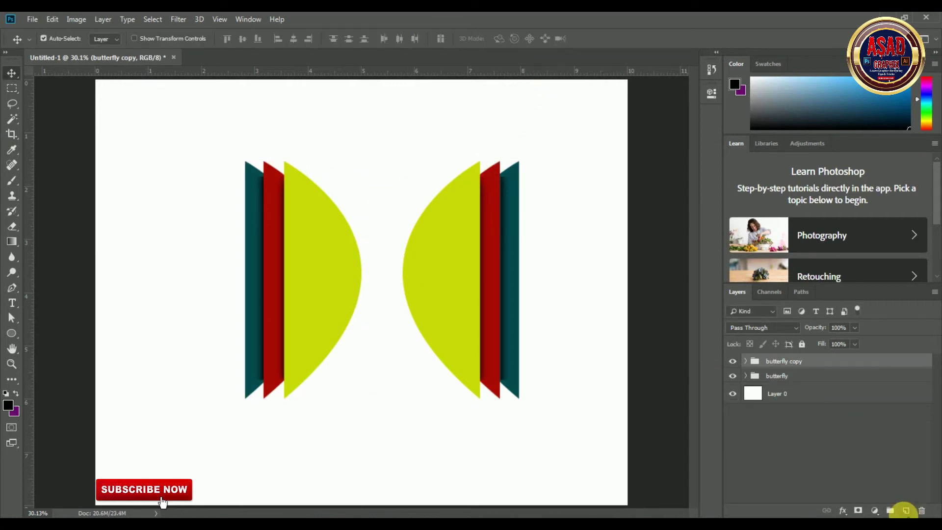
- On a new layer, draw a tapered body with a rounded top using the Pen tool, filled dark grey
left_click(906, 510)
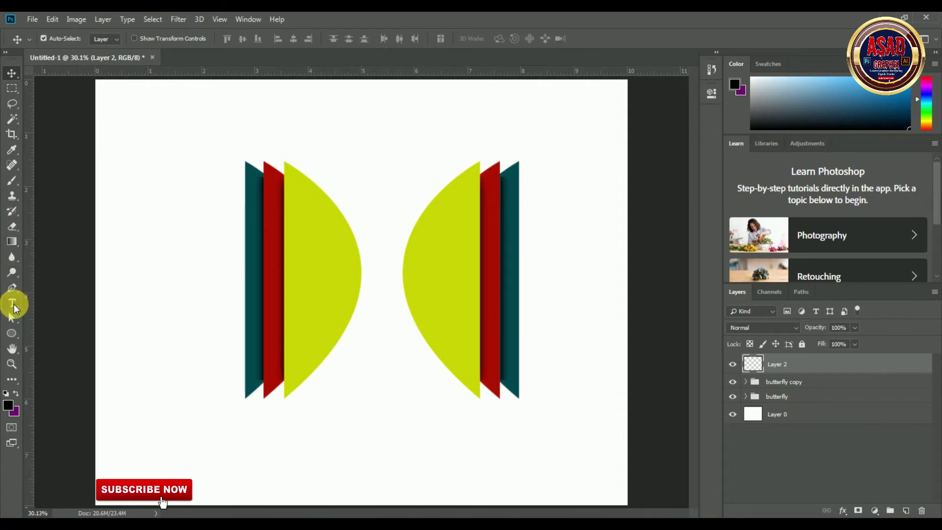
left_click(12, 288)
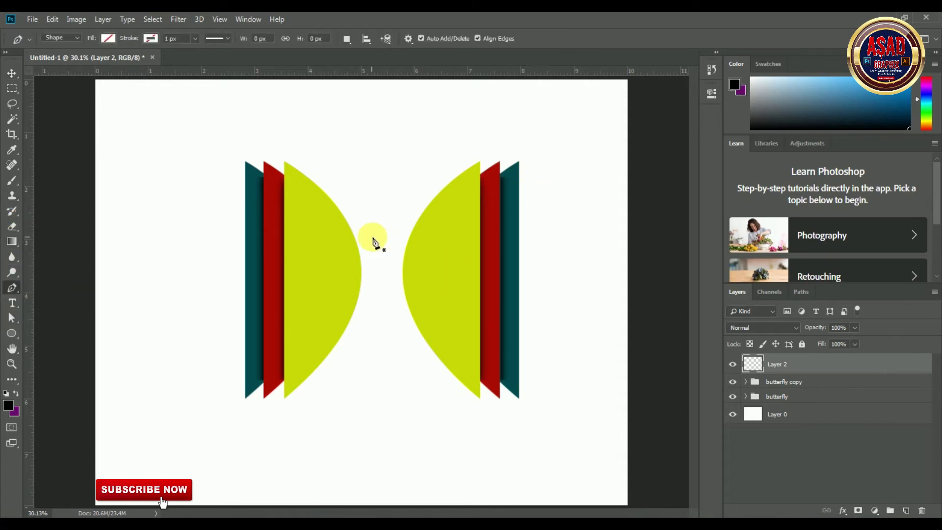
left_click(382, 343)
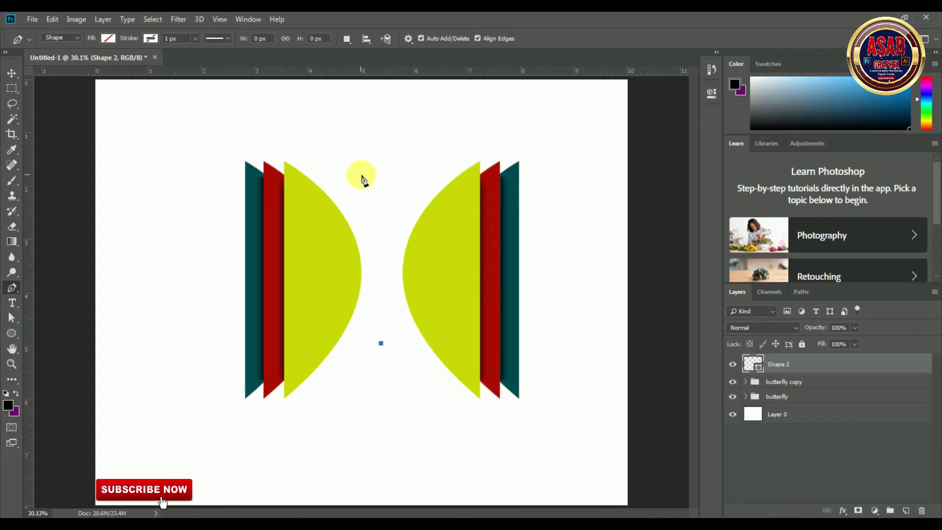
left_click(362, 174)
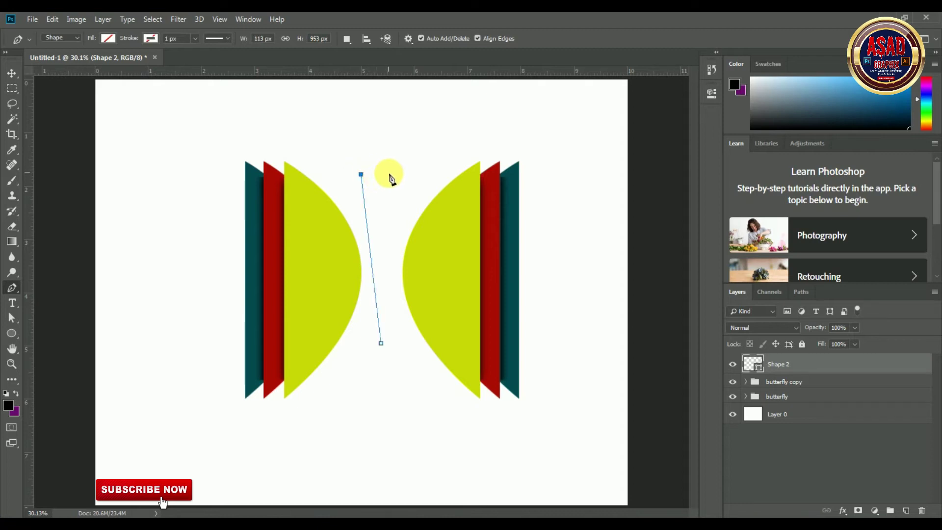
left_click(389, 174)
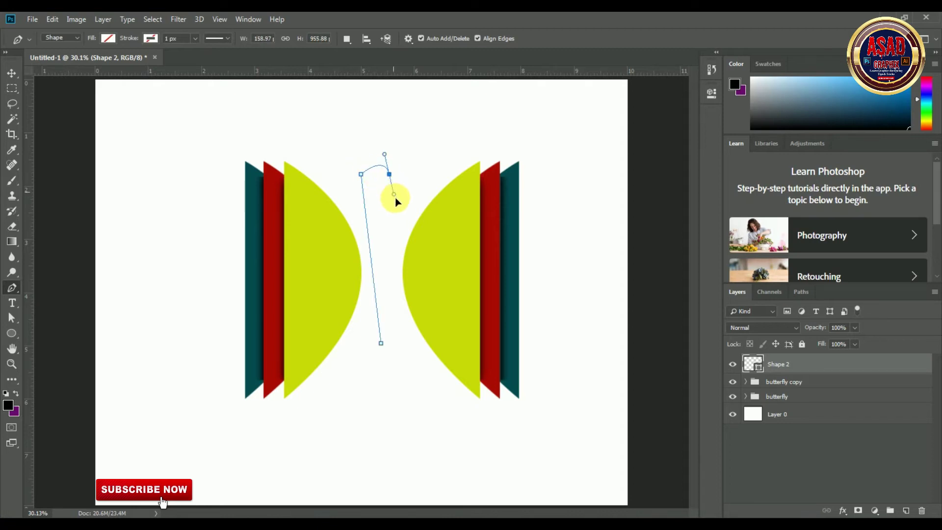
mouse_move(402, 205)
left_mouse_down()
mouse_move(388, 209)
mouse_move(403, 201)
left_mouse_up()
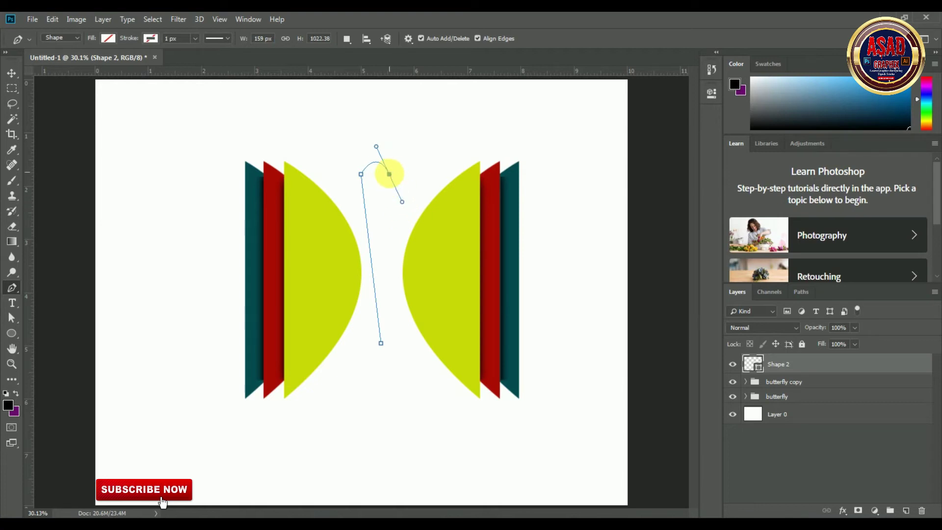
left_click(389, 175)
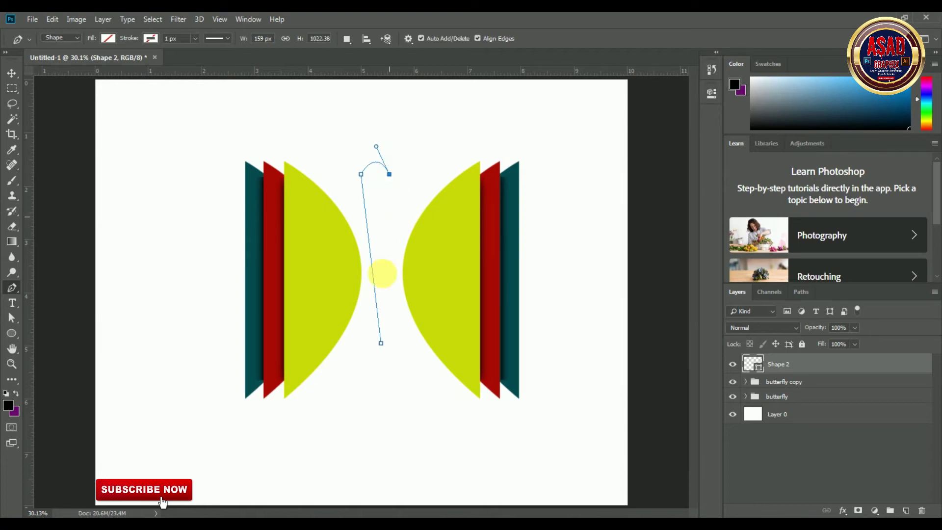
left_click(382, 344)
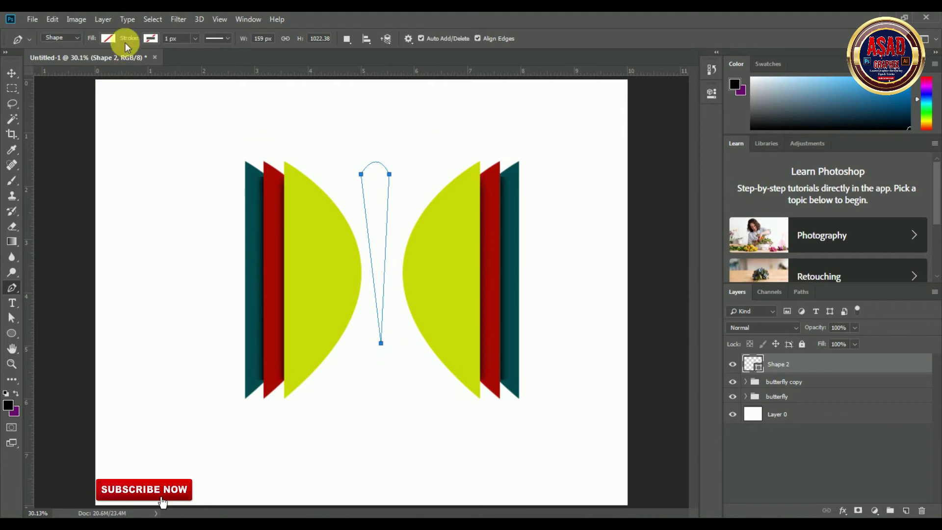
left_click(105, 41)
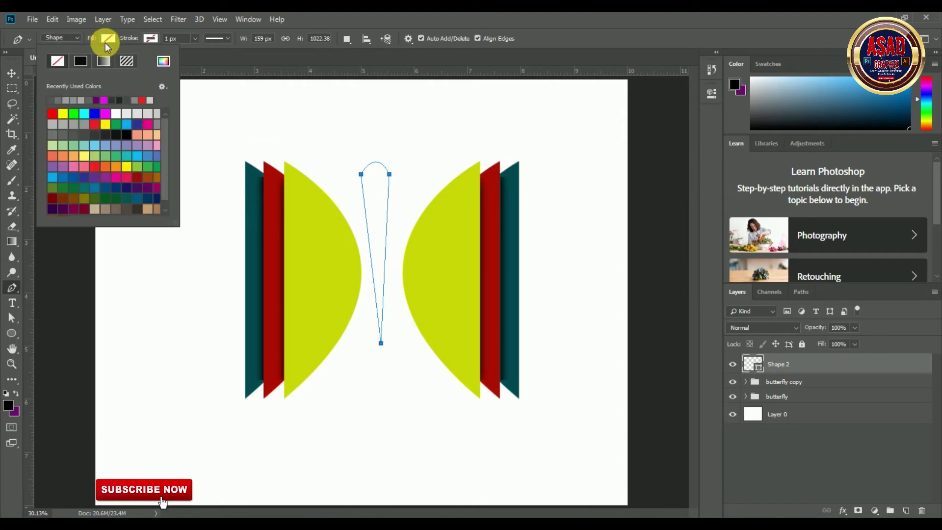
left_click(91, 135)
- Reposition the dark grey body between the wings and warp it to bulge its upper part
left_click(11, 72)
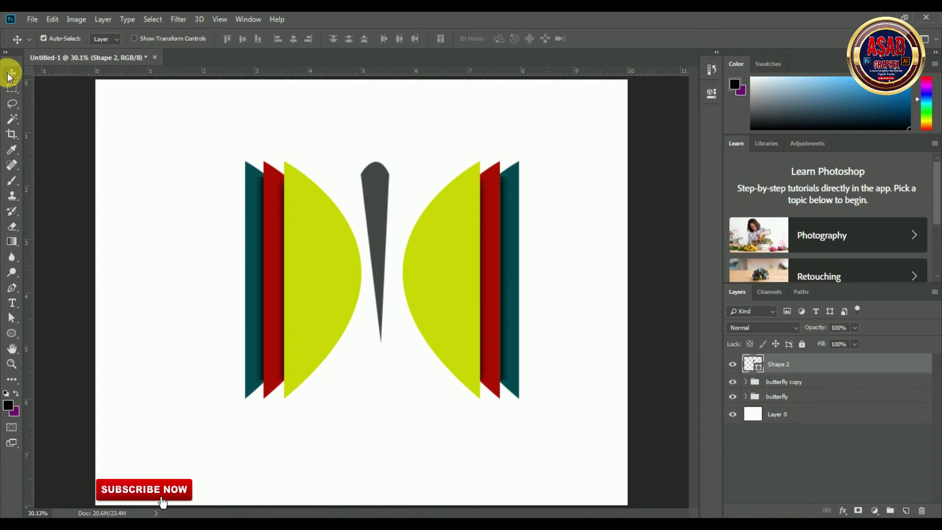
left_click_drag(380, 181, 385, 229)
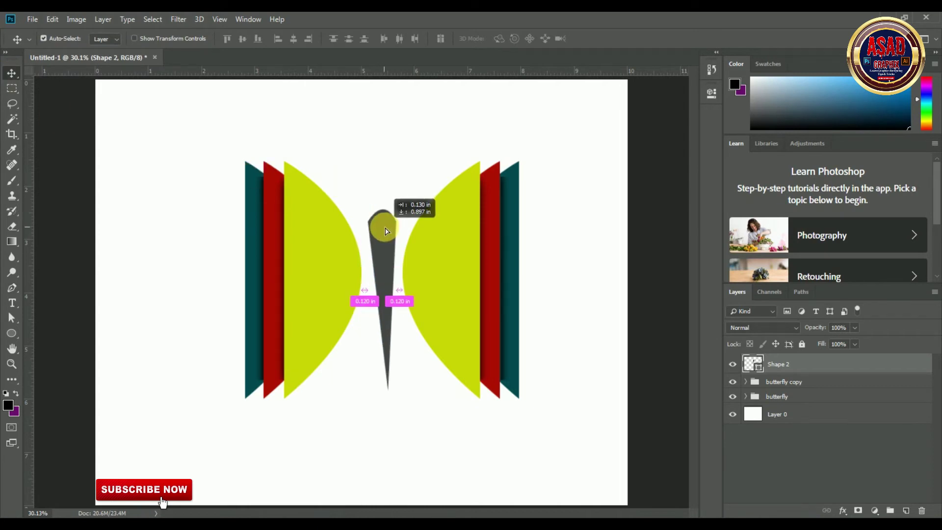
left_click_drag(389, 264, 383, 240)
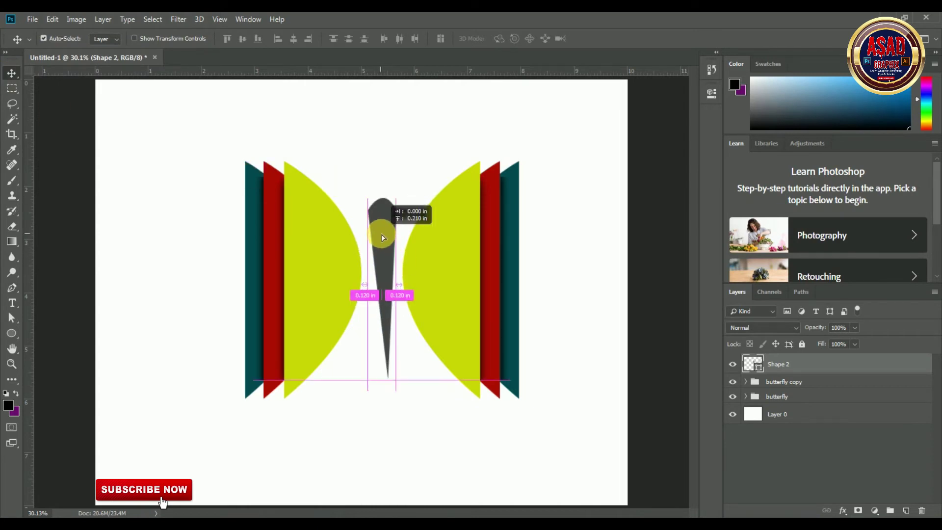
left_click(53, 20)
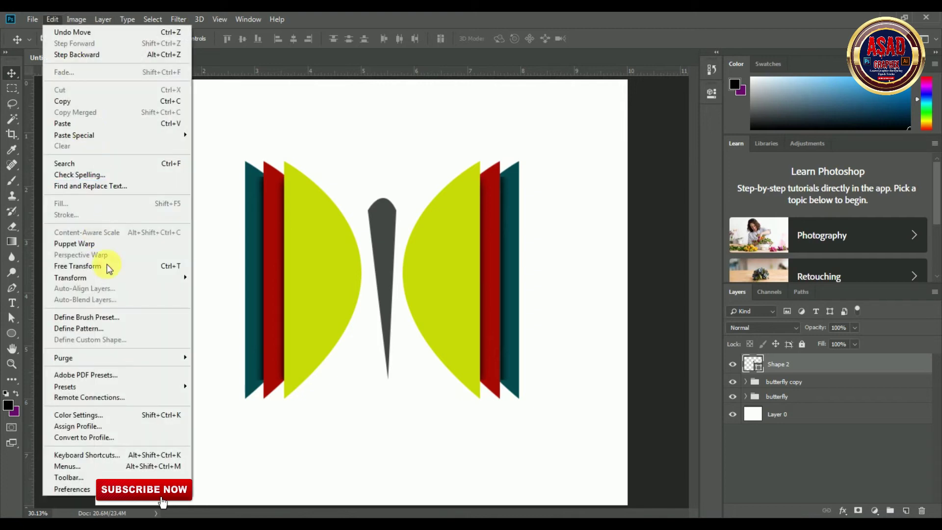
left_click(107, 266)
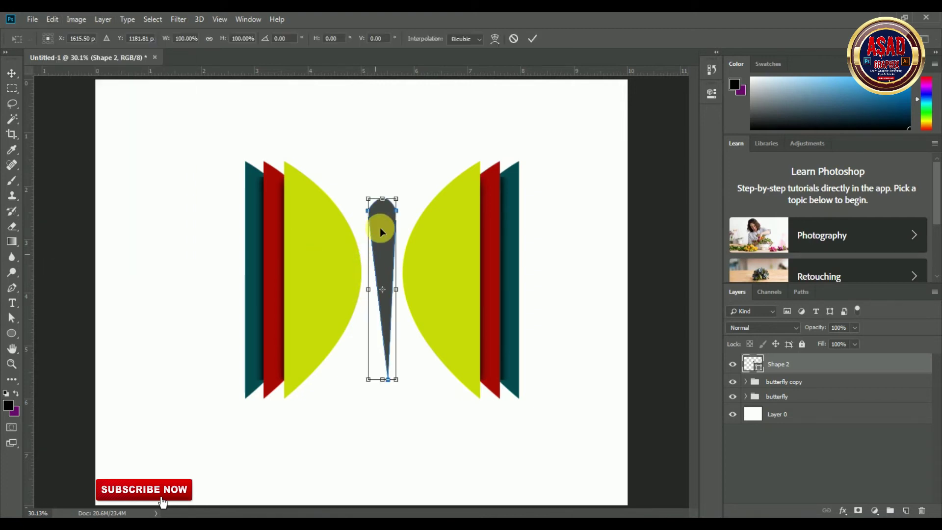
left_click(494, 39)
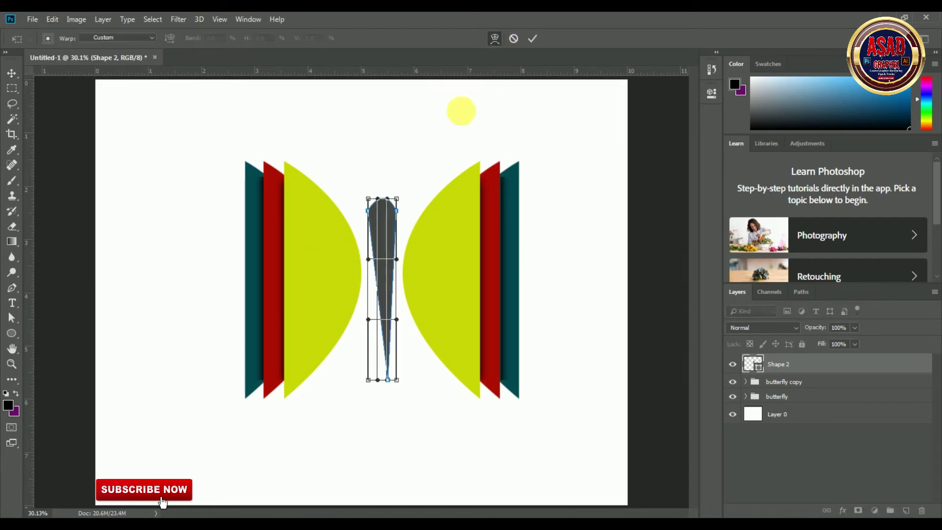
left_click_drag(372, 211, 375, 259)
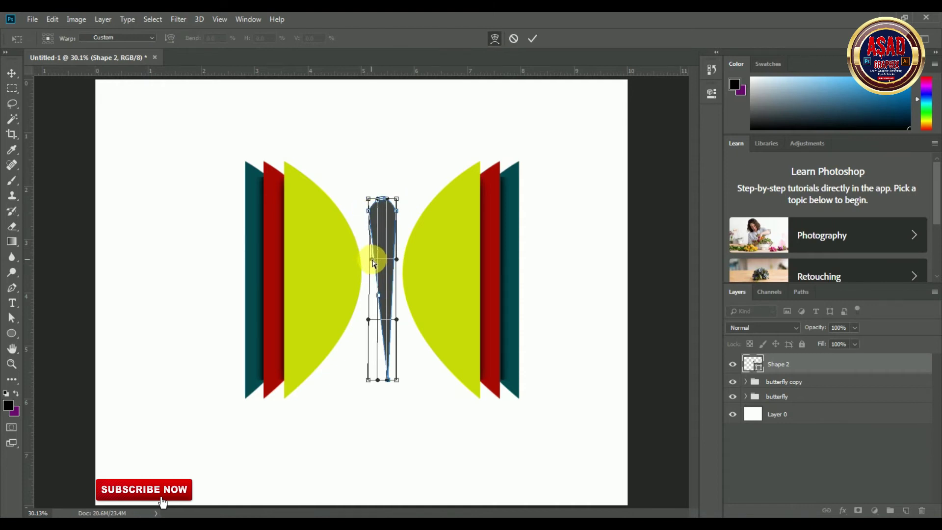
left_click(528, 40)
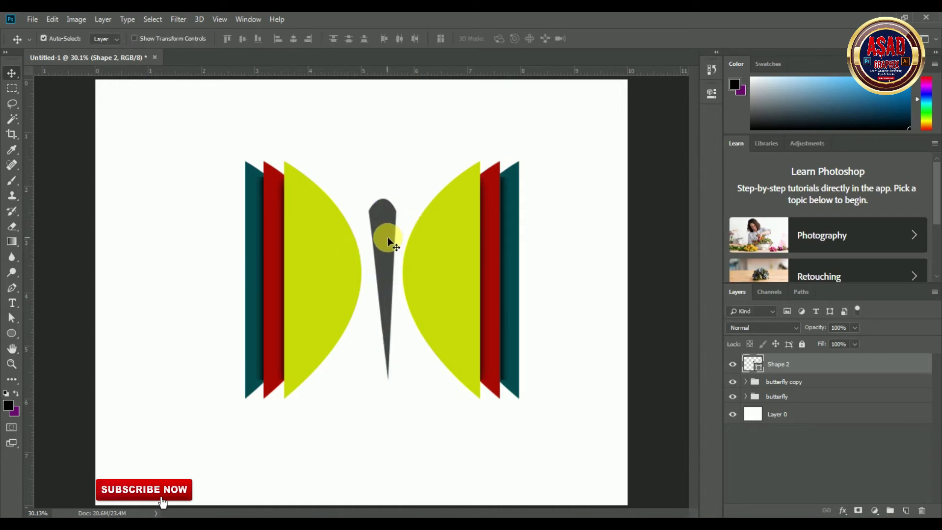
- Scale the body down slightly from the top
left_click(53, 19)
left_click(49, 266)
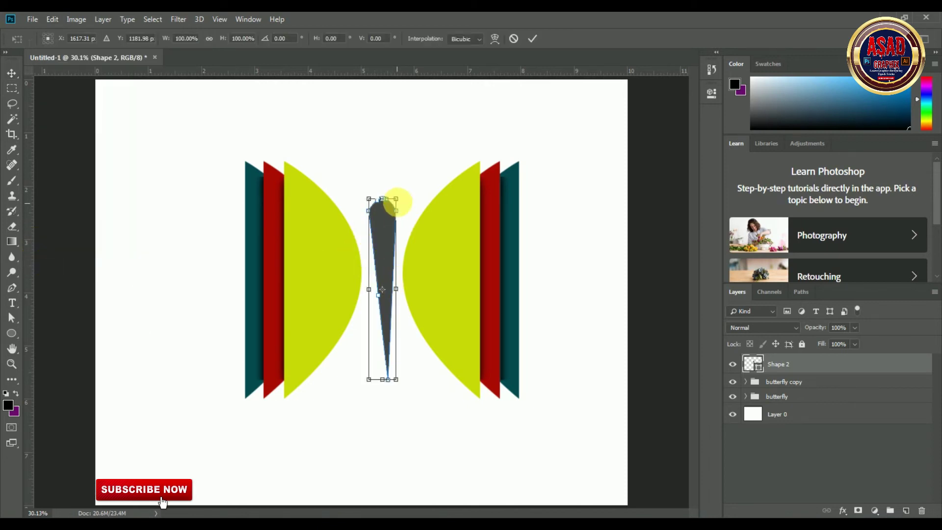
left_click_drag(397, 198, 389, 231)
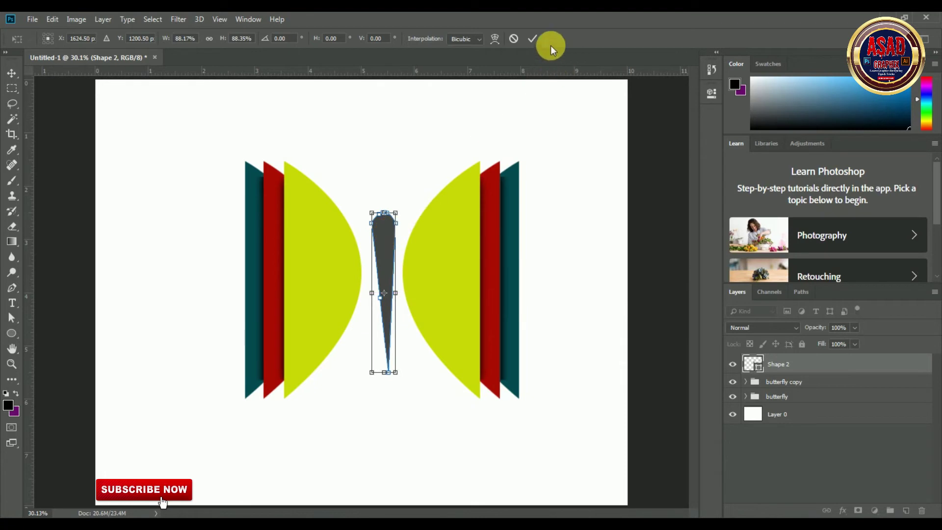
left_click(532, 38)
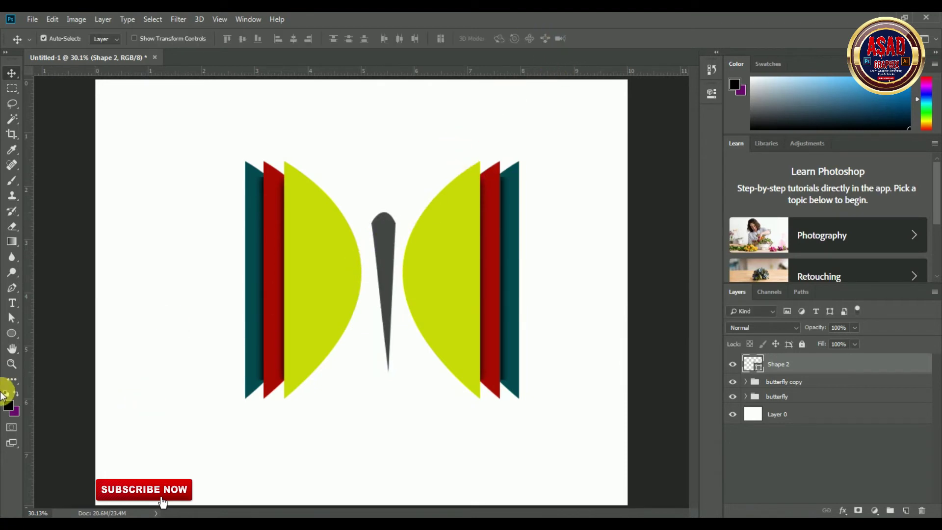
left_click(12, 333)
- Draw a round dark head ellipse above the body
left_click_drag(371, 166, 402, 199)
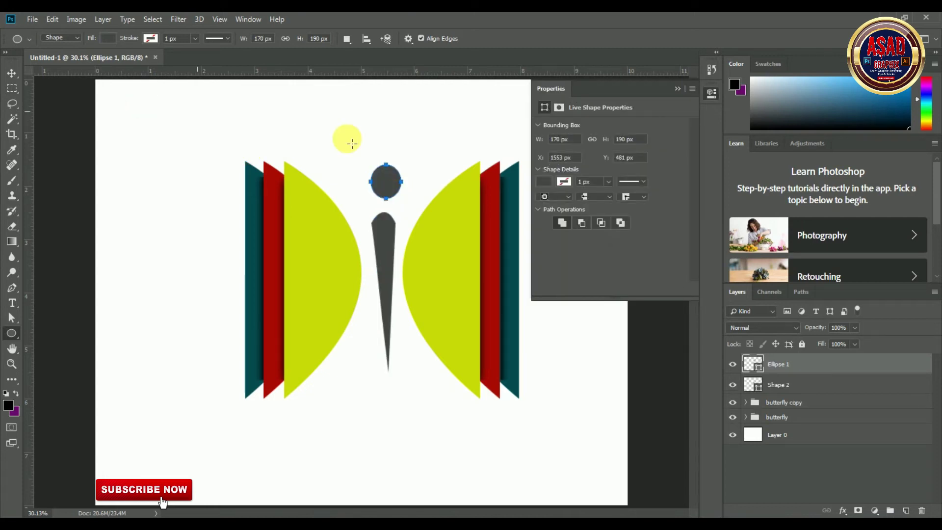
left_click(674, 90)
left_click(12, 73)
left_click_drag(389, 185, 388, 188)
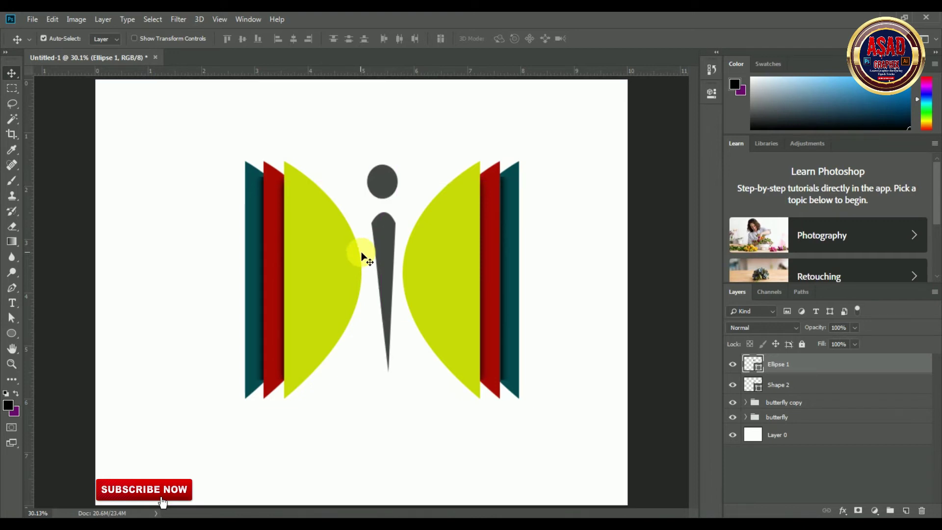
- Align the head so it sits centred directly above the body, then select Ellipse 1
left_click_drag(383, 229, 381, 229)
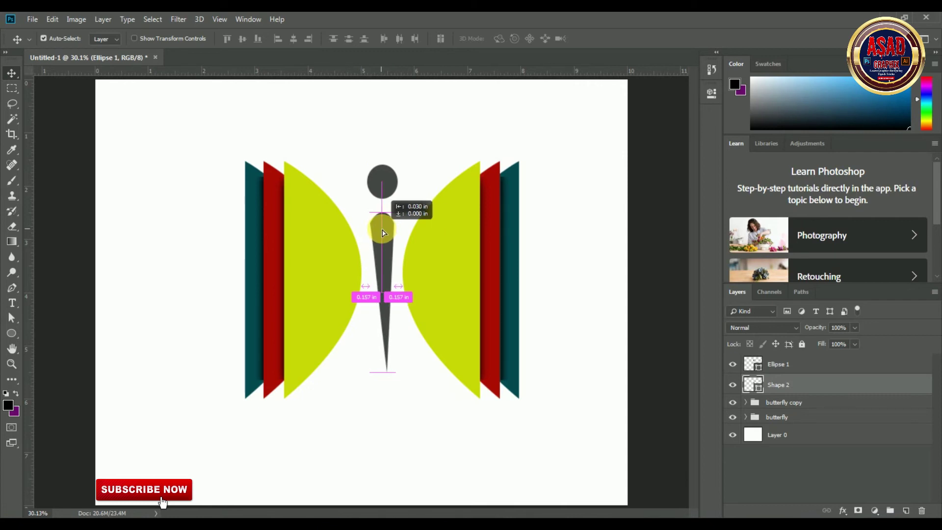
left_click_drag(382, 233, 381, 231)
left_click_drag(384, 186, 385, 196)
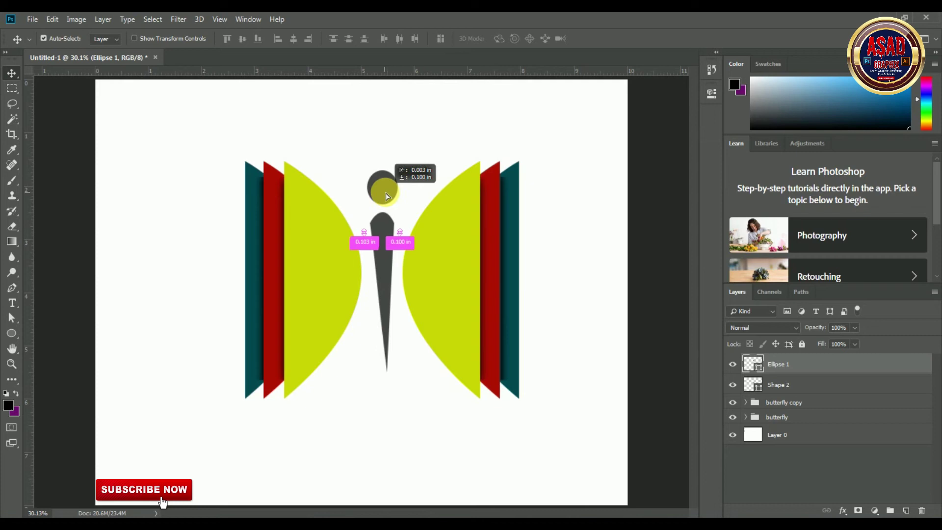
left_click_drag(385, 196, 388, 196)
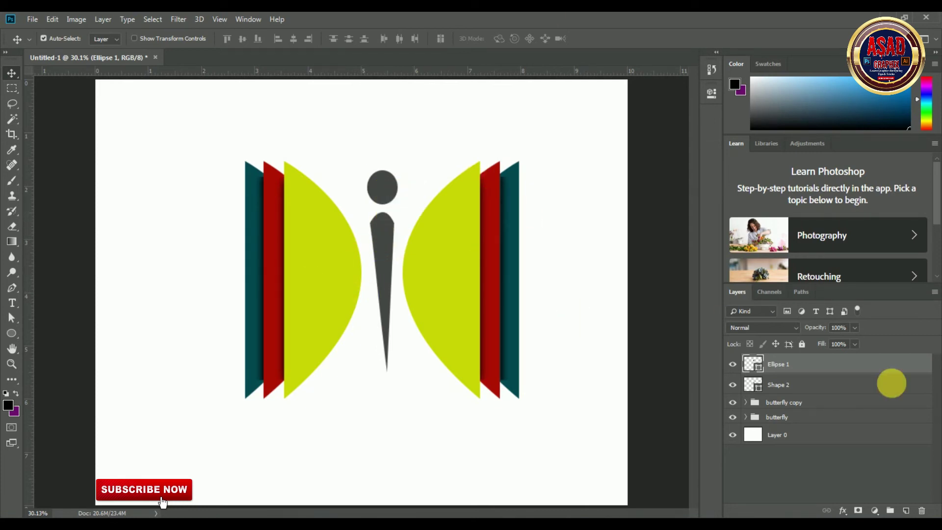
left_click(816, 421, "shift")
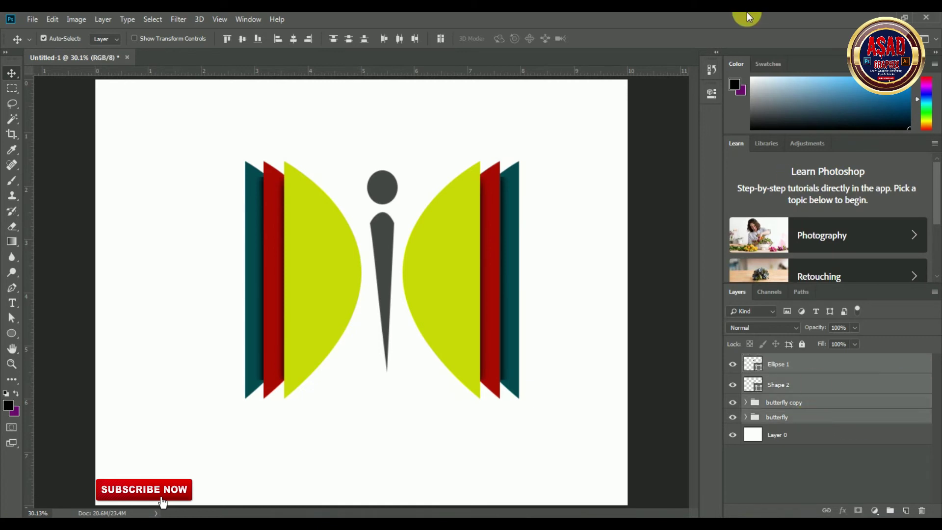
left_click(790, 475)
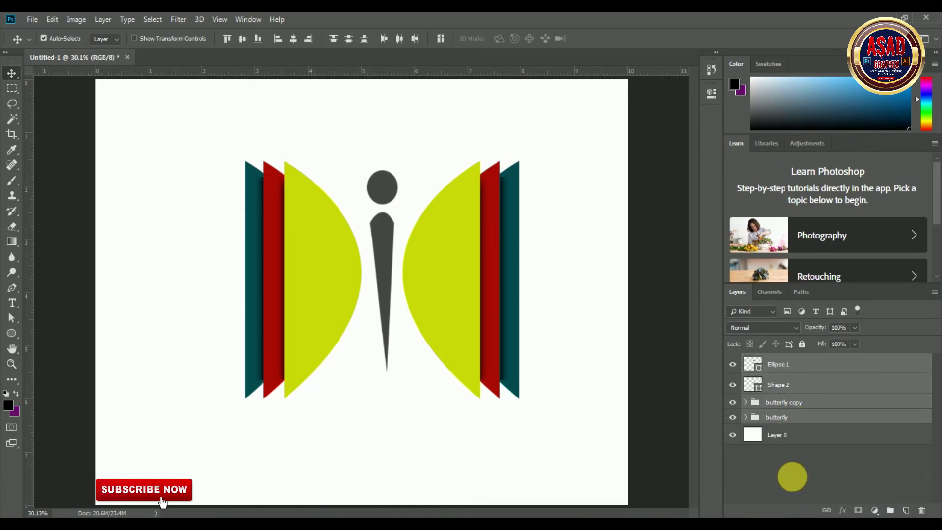
left_click(792, 369)
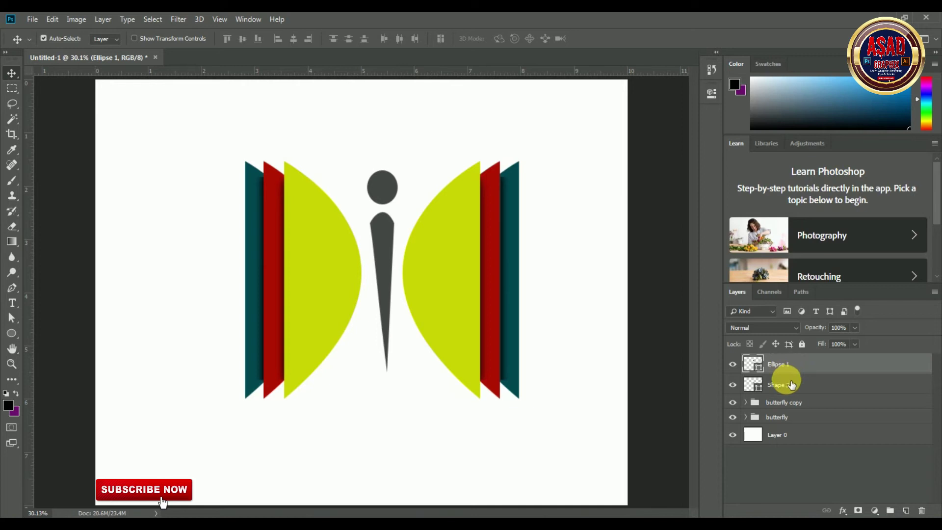
- Select Ellipse 1 through butterfly and scale it all to about 71%, shifting slightly left and down
left_click(791, 385)
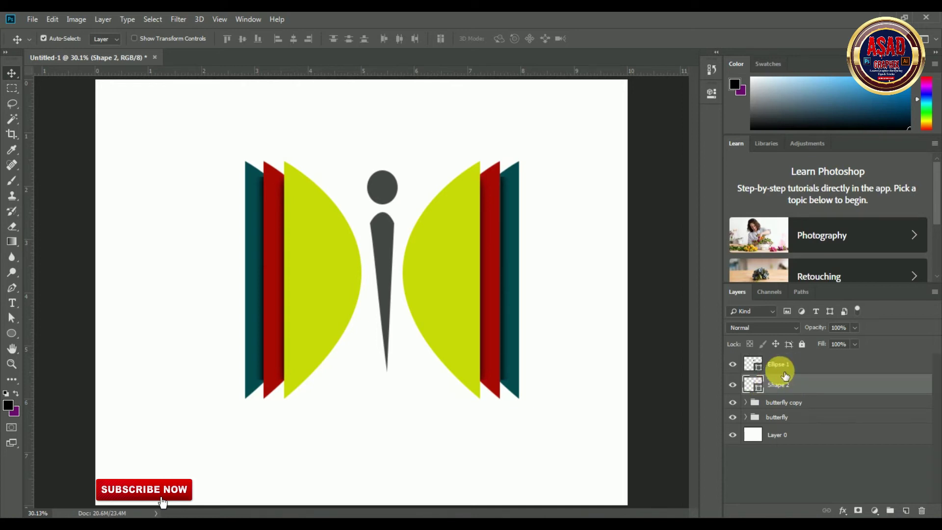
left_click(664, 162)
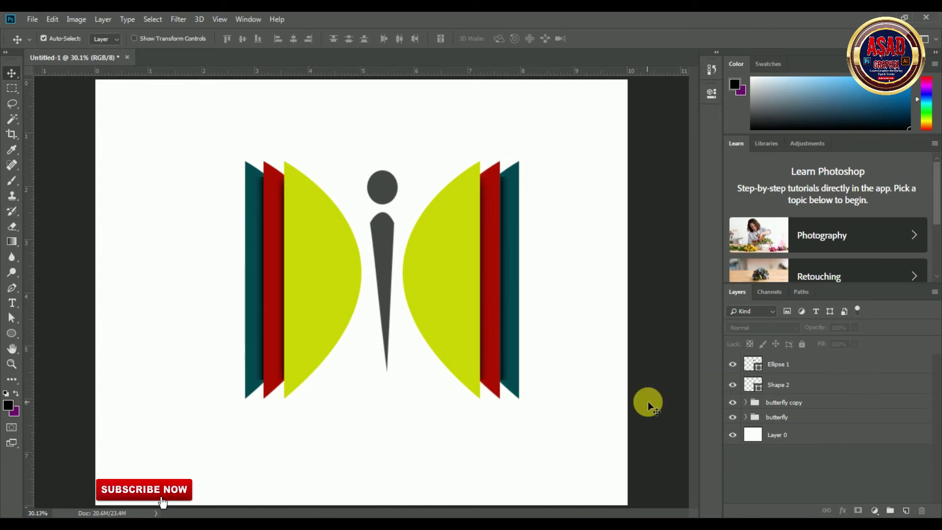
left_click(878, 364)
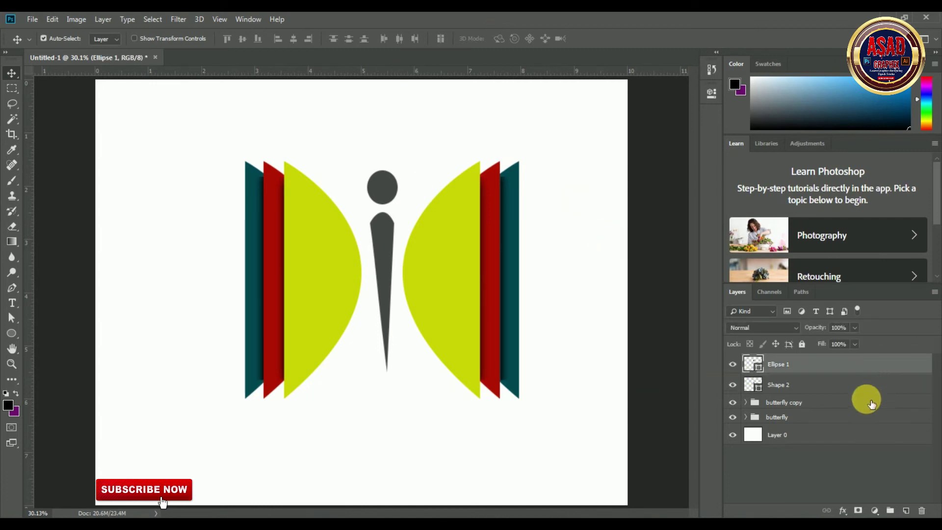
left_click(833, 417, "shift")
left_click(53, 19)
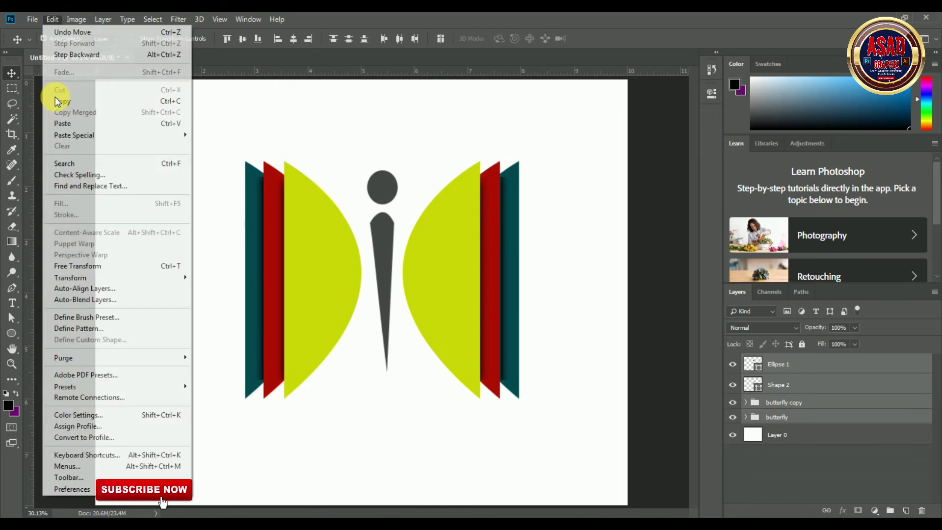
left_click(180, 268)
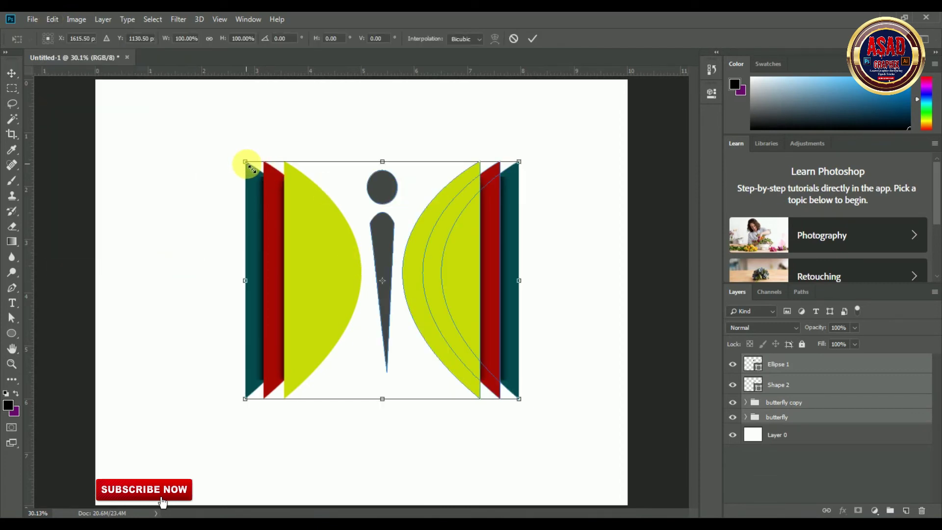
left_click_drag(250, 165, 286, 197)
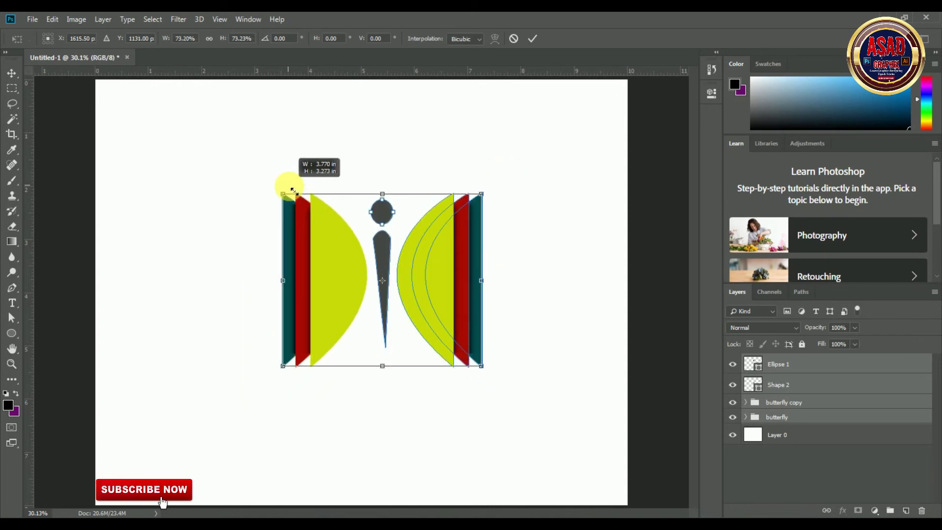
left_click_drag(414, 244, 401, 248)
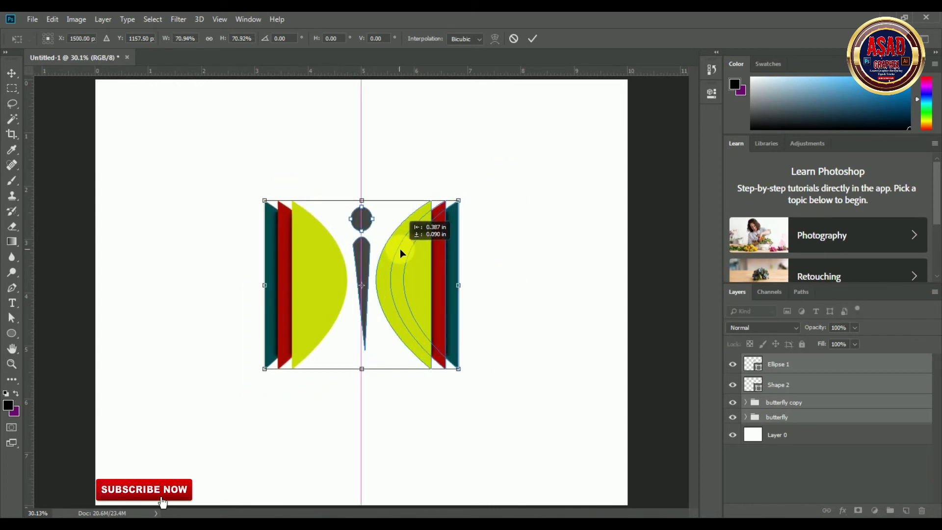
left_click(533, 38)
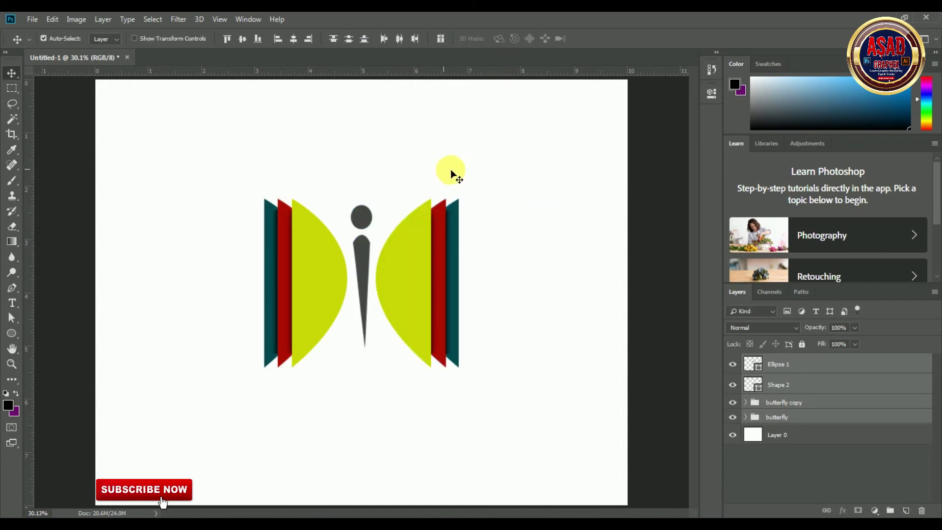
left_click(767, 389)
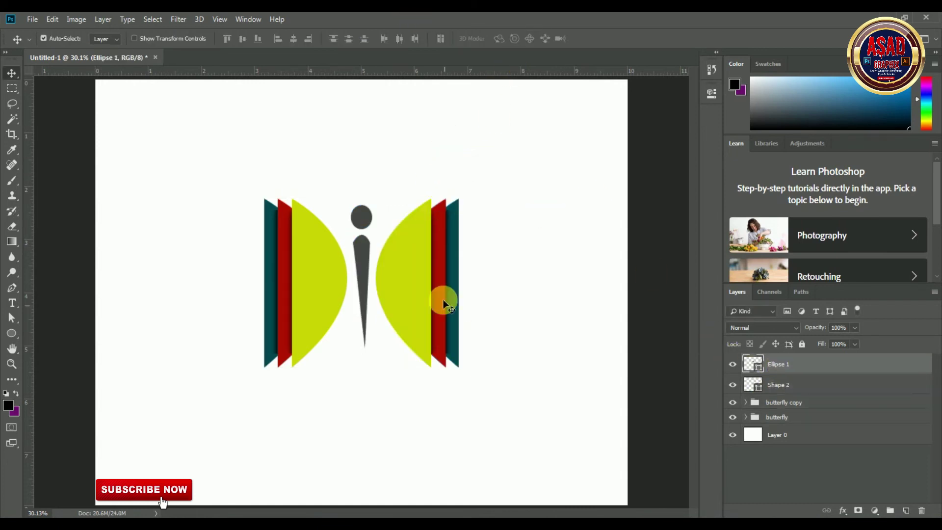
- Select Shape 1 in butterfly copy and draw an elliptical marquee over the right wing
left_click(423, 284)
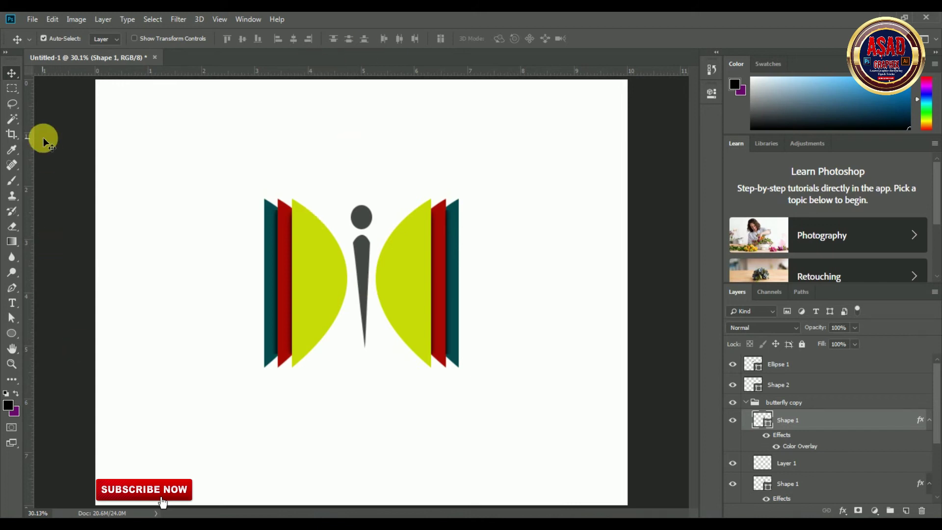
left_click(12, 87)
right_click(13, 87)
left_click(59, 98)
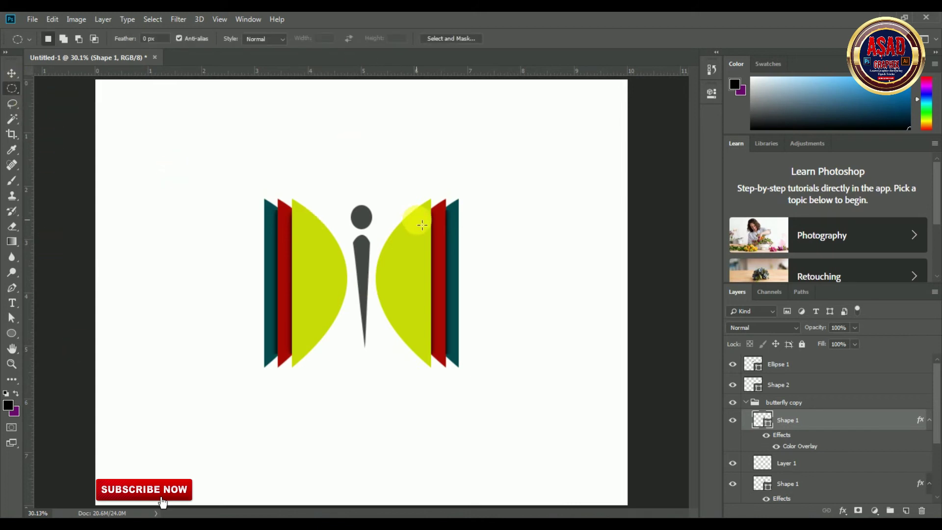
left_click_drag(417, 224, 490, 375)
left_click(428, 278)
left_click_drag(413, 221, 490, 377)
left_click_drag(422, 254, 409, 234)
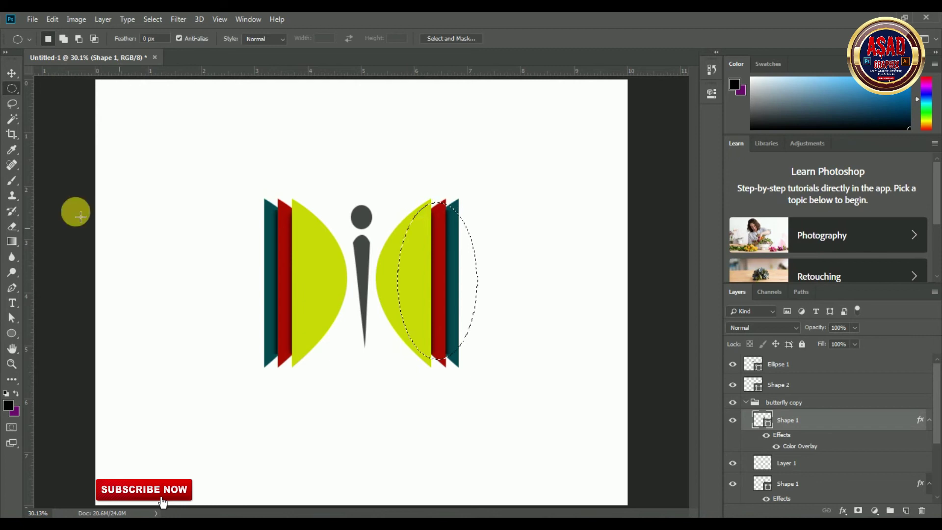
- Add an empty Layer 2 above Shape 1, toggling the wing's visibility to check it
left_click(733, 420)
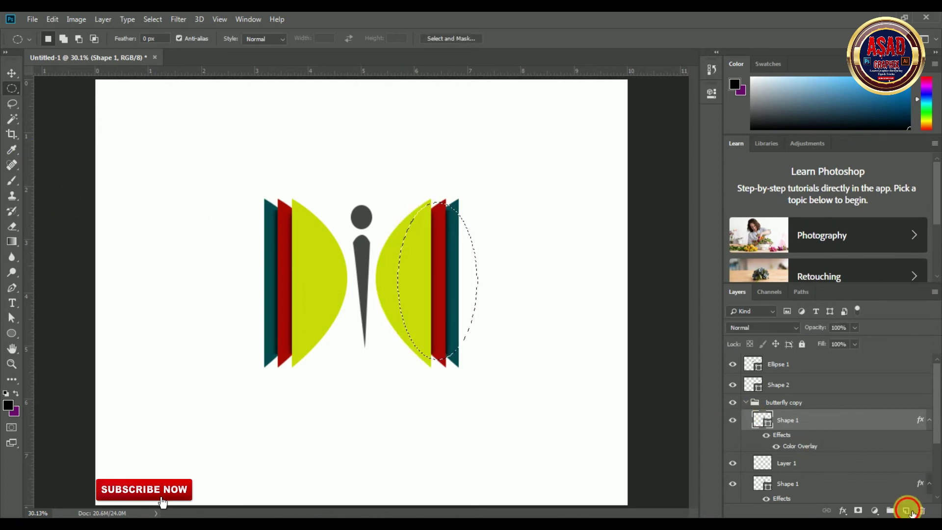
left_click(912, 513)
left_click(733, 441)
left_click(733, 440)
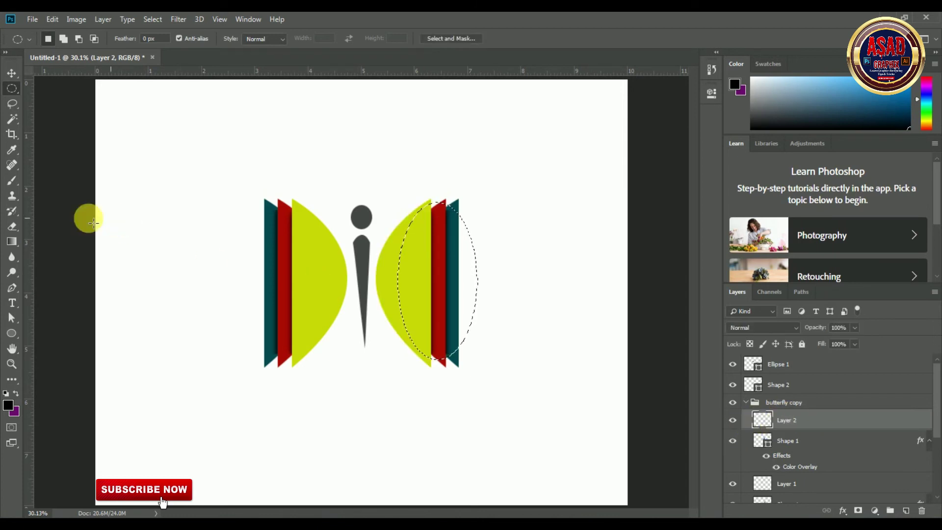
- Paint a soft curved shadow inside the oval on the right wing with a 146–199 px brush, then deselect
left_click(11, 180)
right_click(399, 152)
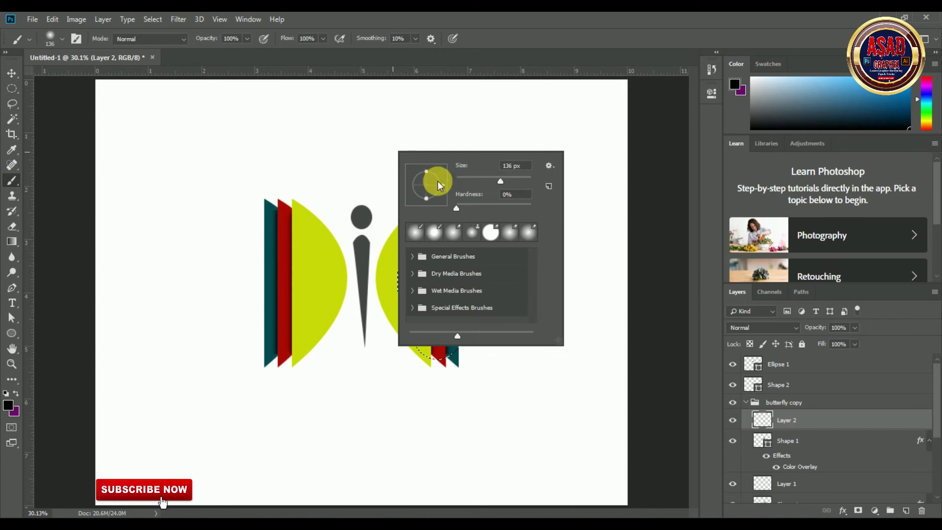
left_click_drag(501, 181, 504, 181)
left_click(511, 18)
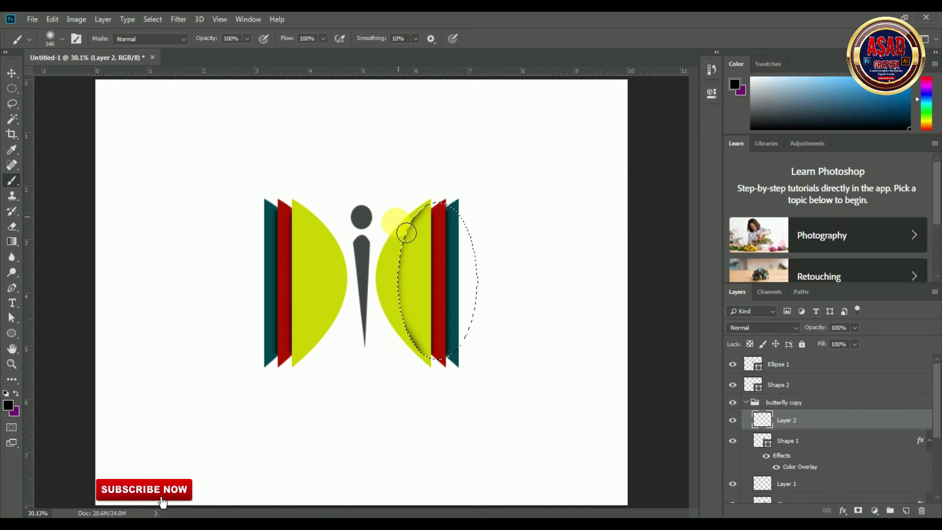
left_click_drag(408, 300, 409, 256)
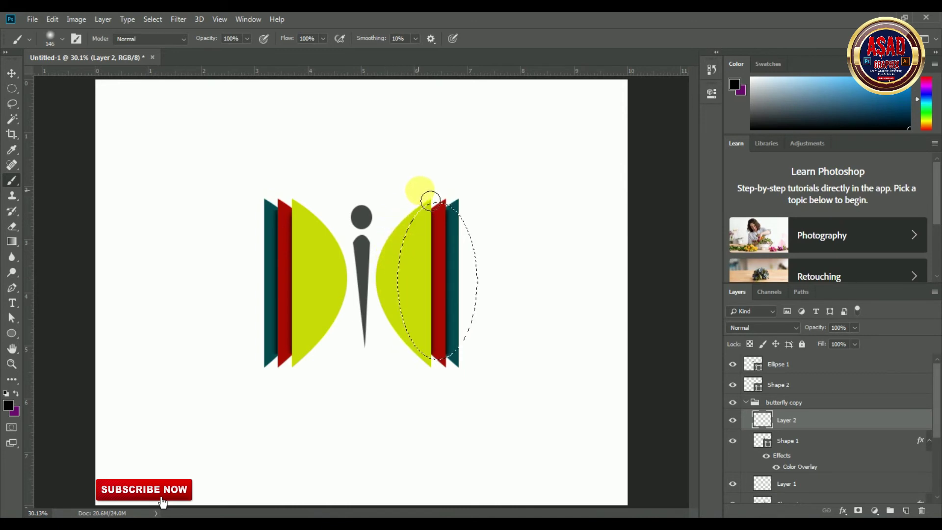
right_click(431, 198)
left_click_drag(542, 218, 557, 17)
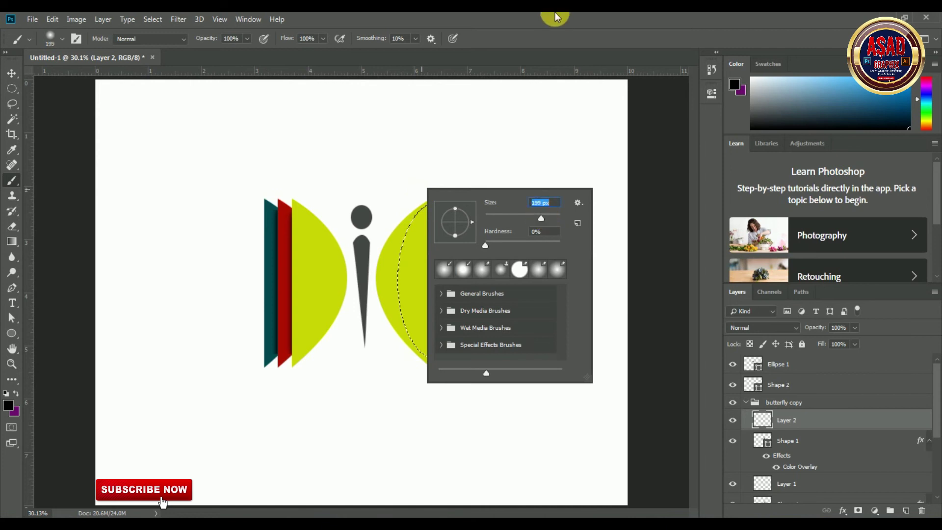
key("Return")
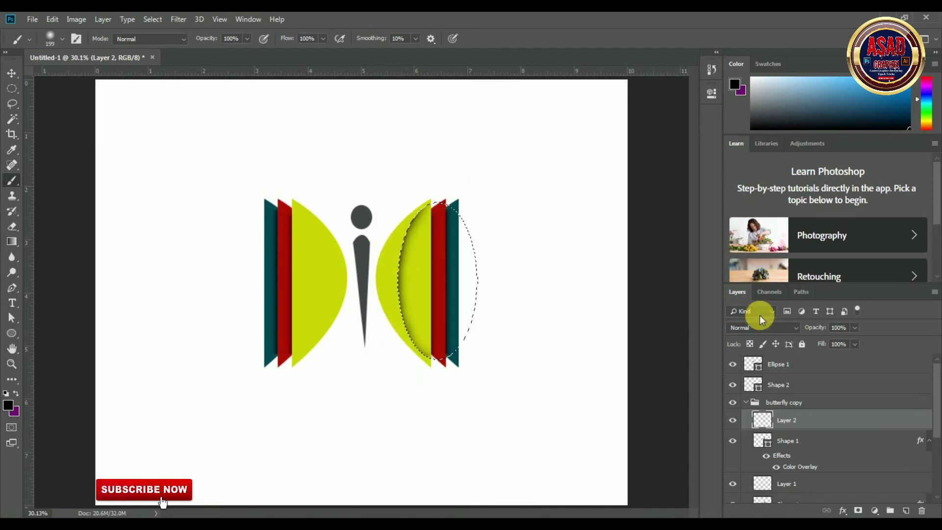
left_click(153, 19)
left_click(163, 43)
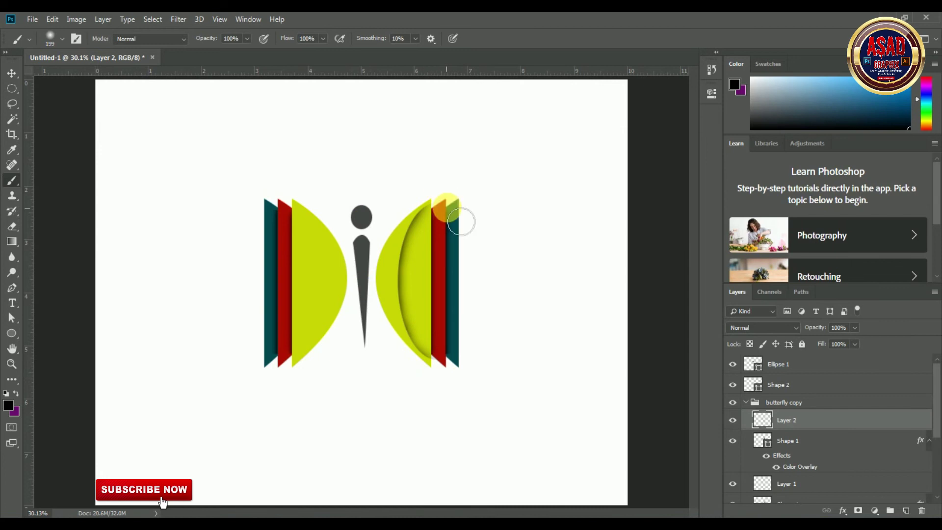
- Zoom in slightly and lower Layer 2's opacity to 38% to soften the right-wing shading
left_click(13, 225)
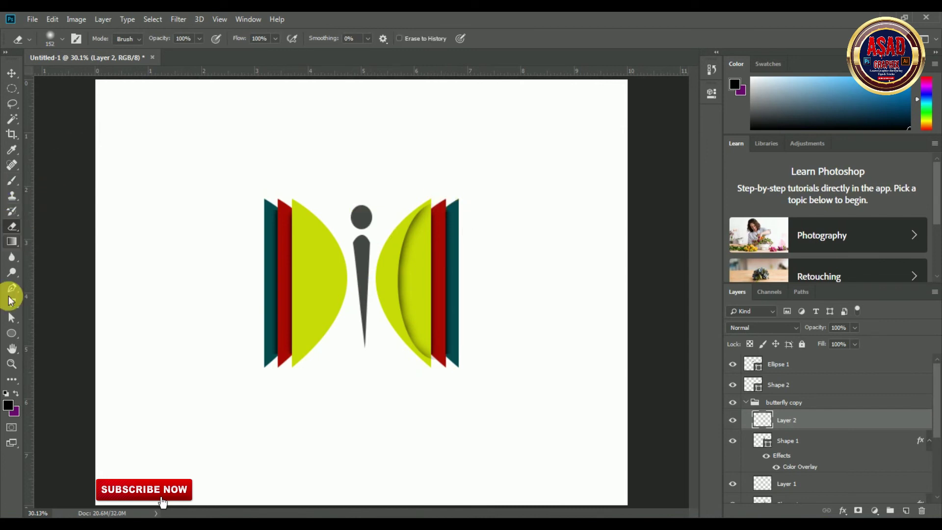
left_click(12, 364)
left_click_drag(444, 231, 454, 202)
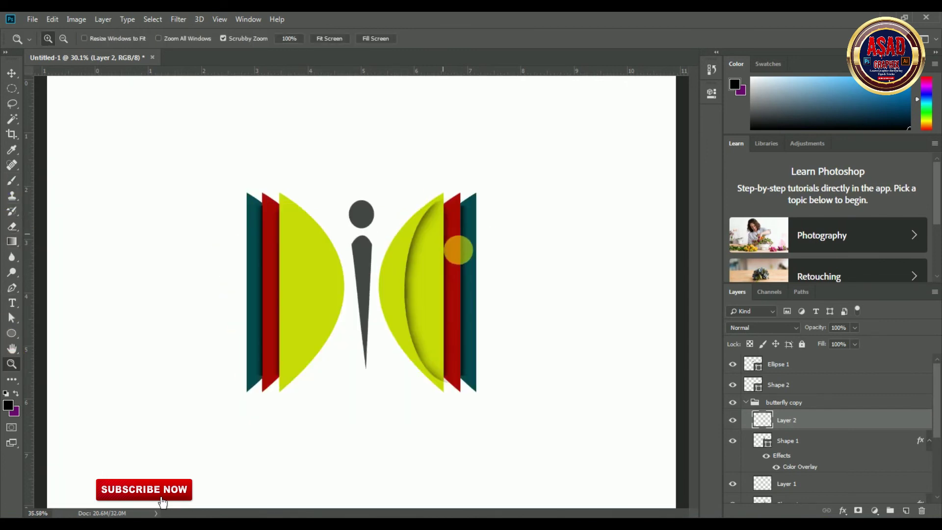
left_click(12, 226)
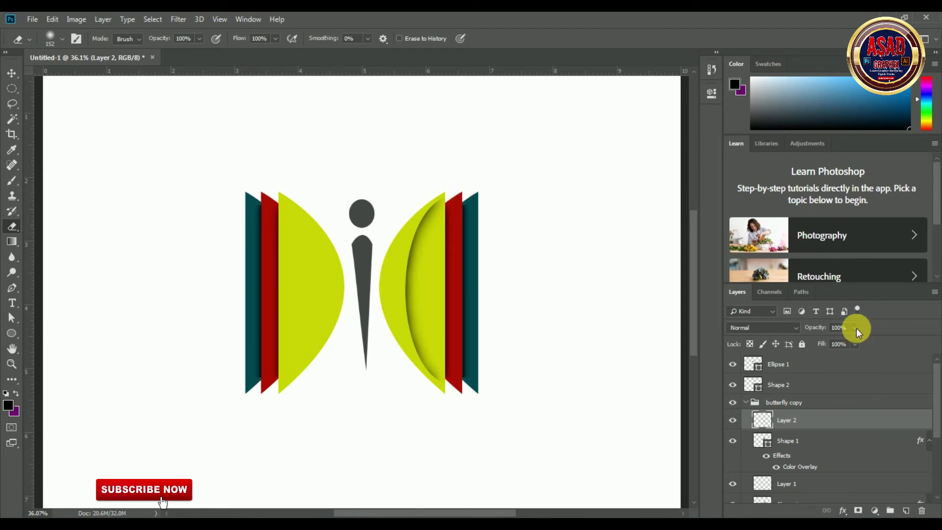
left_click_drag(847, 338, 821, 343)
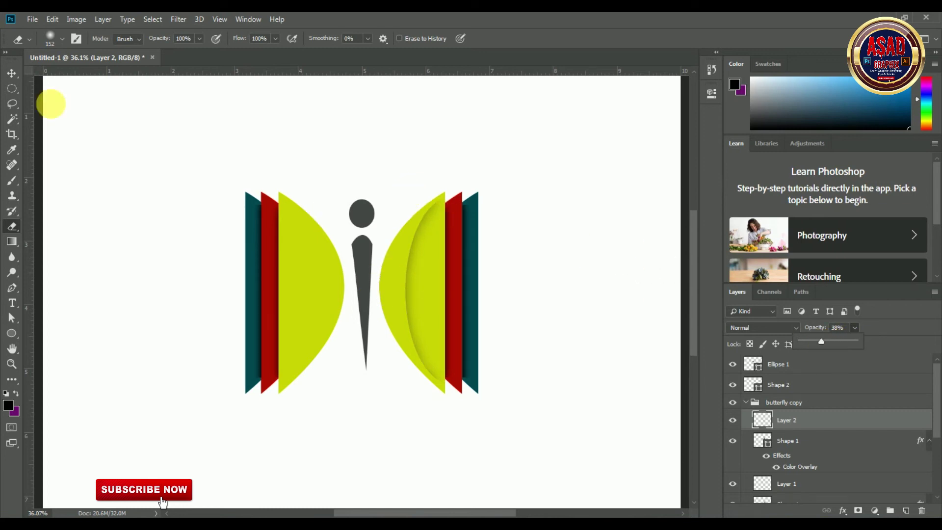
left_click(12, 72)
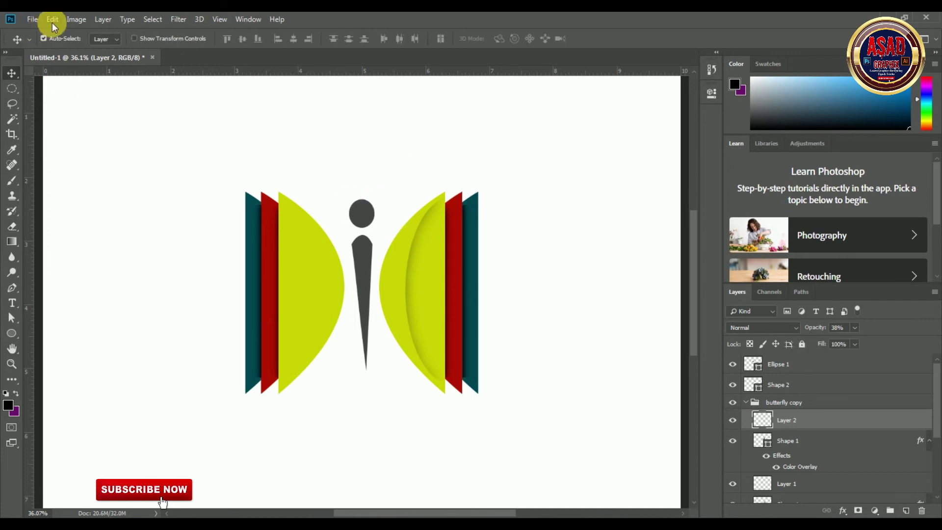
left_click(52, 23)
- Duplicate the wing shading, flip it horizontally and place it on the left lime wing
left_click(54, 21)
left_click(54, 20)
left_click(62, 123)
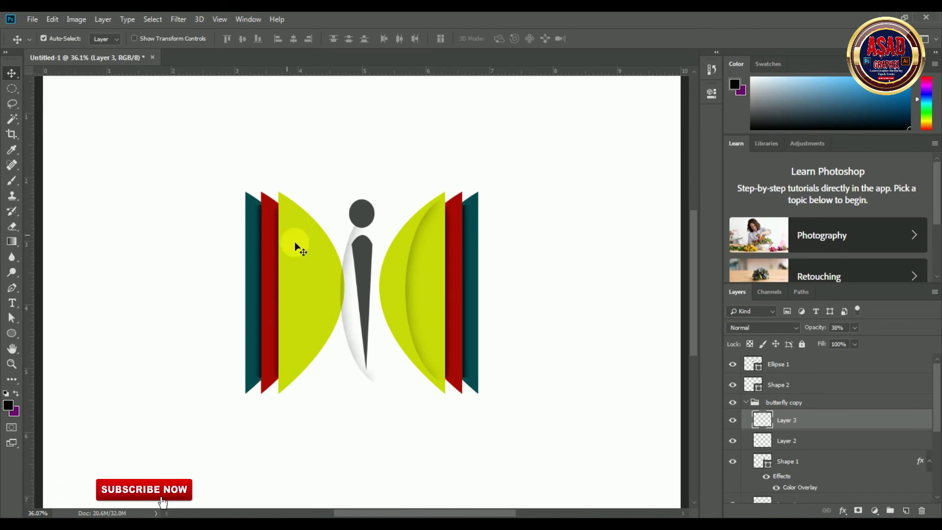
left_click(53, 19)
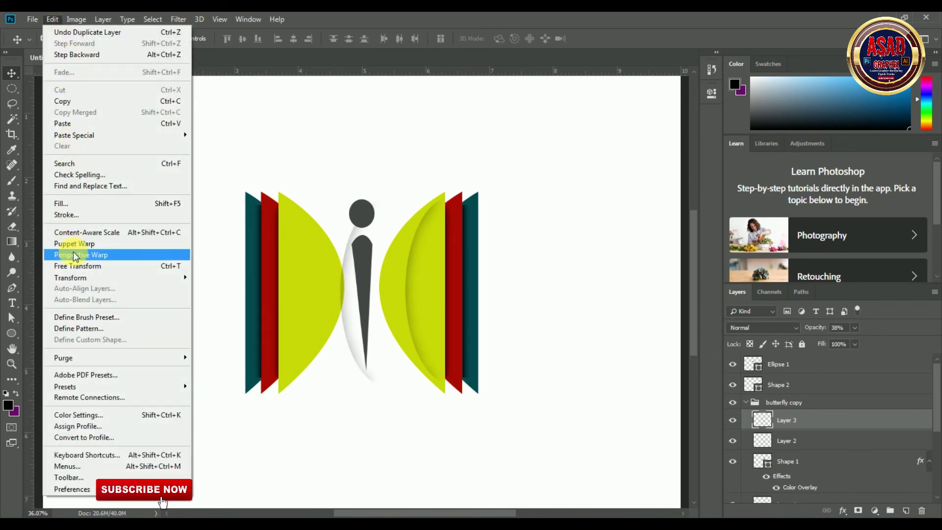
left_click(78, 265)
mouse_move(346, 262)
left_mouse_down()
mouse_move(281, 254)
mouse_move(296, 256)
left_mouse_up()
right_click(295, 255)
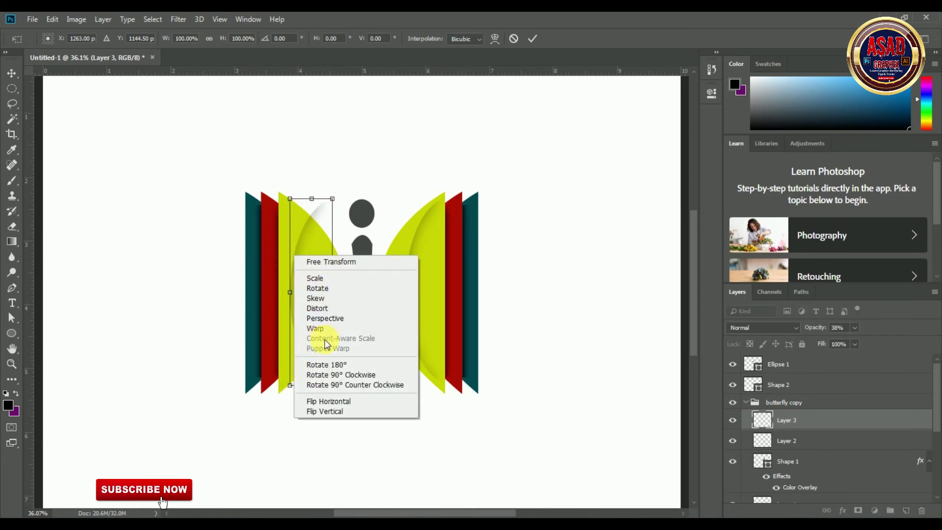
left_click(329, 401)
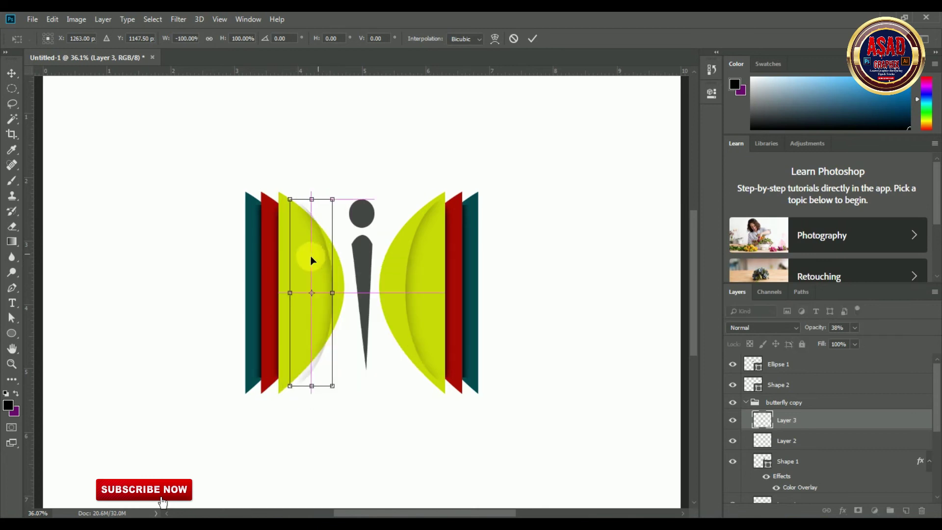
left_click_drag(311, 257, 309, 261)
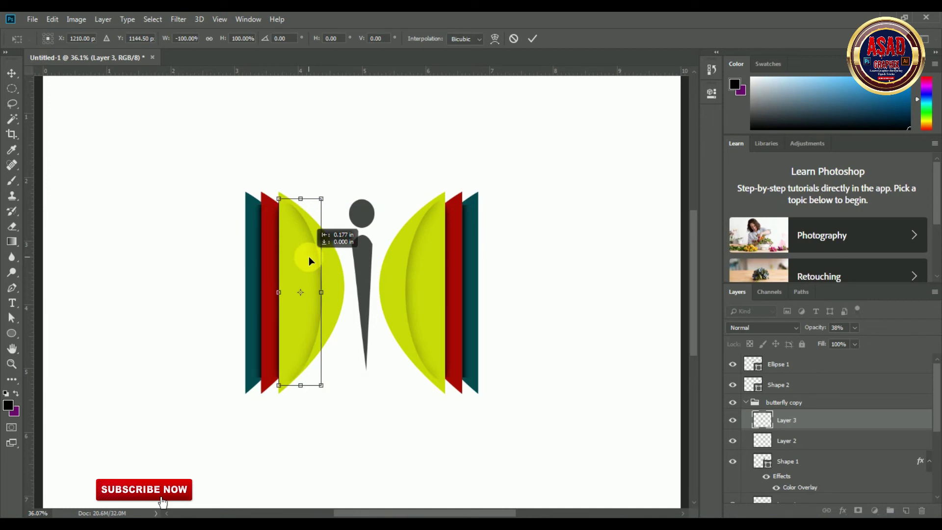
left_click_drag(309, 256, 308, 249)
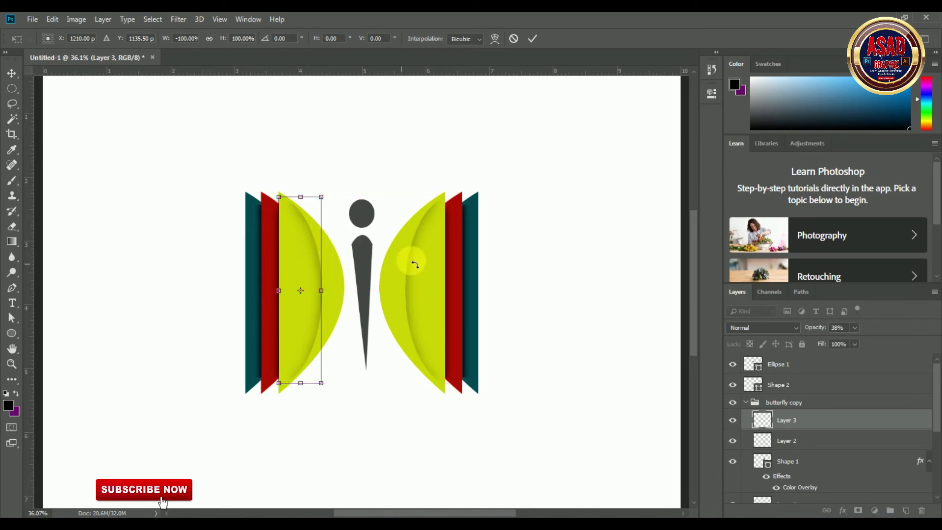
left_click(532, 38)
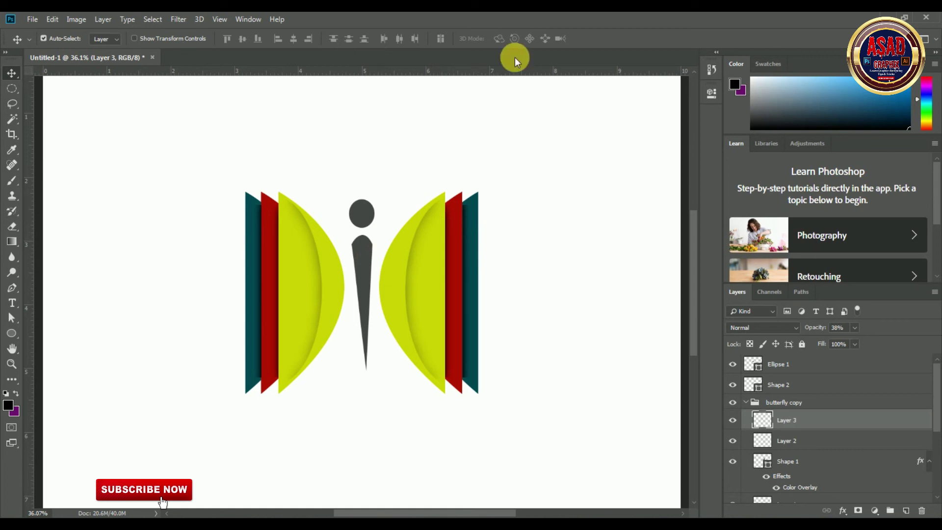
- Give the head layer Ellipse 1 an olive green #848f08 Color Overlay
left_click(366, 211)
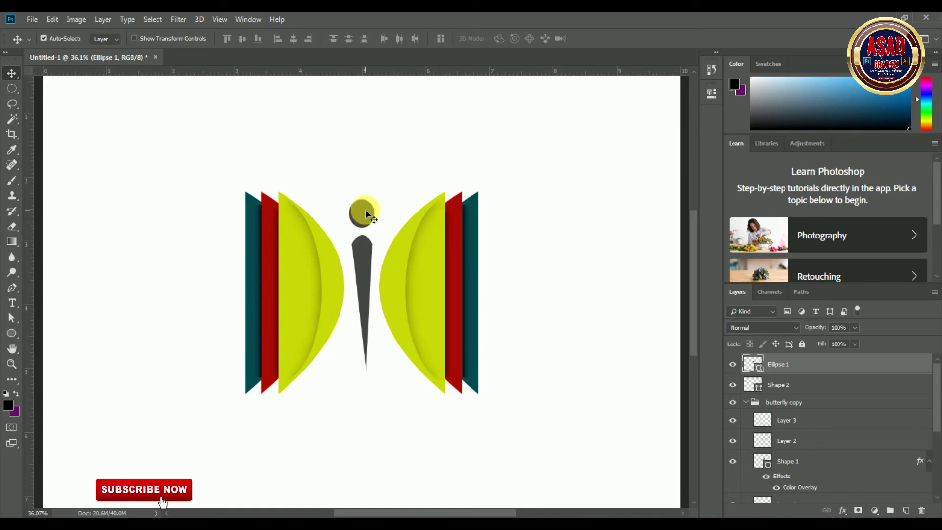
left_click(733, 365)
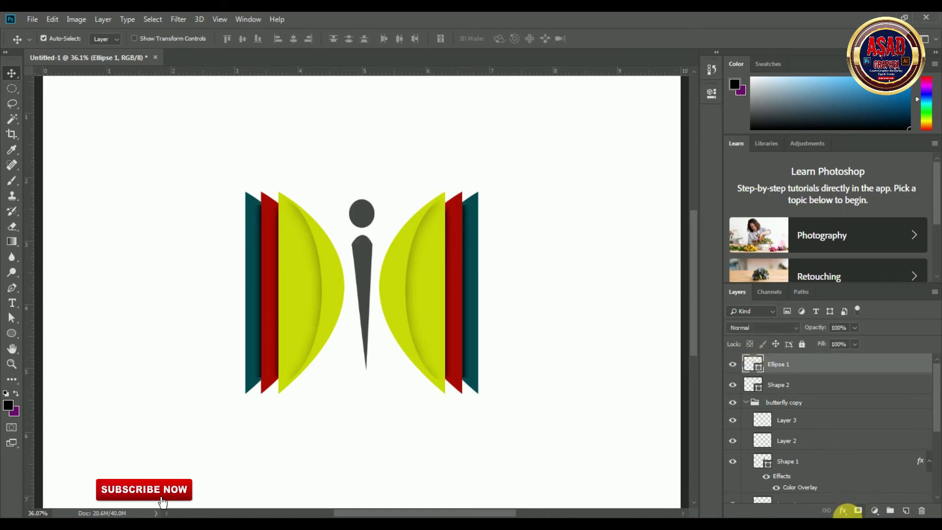
left_click(844, 510)
left_click(858, 397)
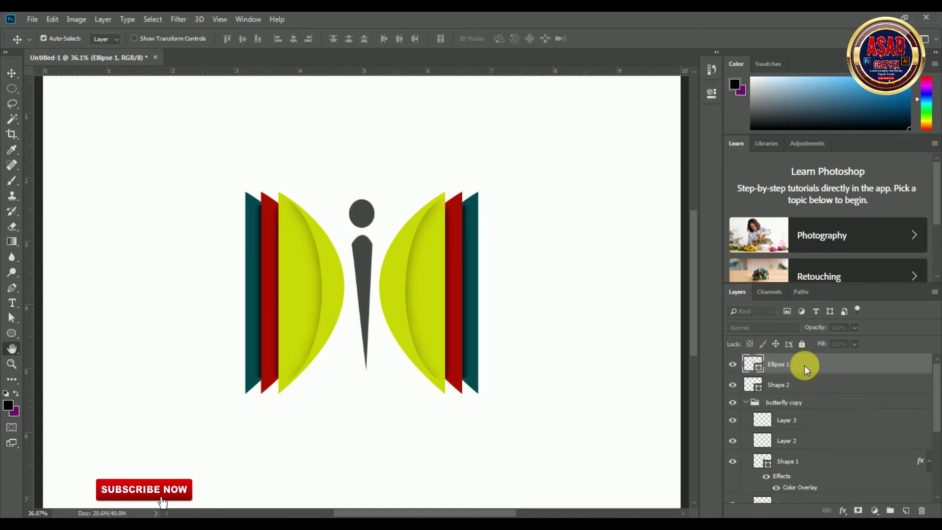
left_click(508, 305)
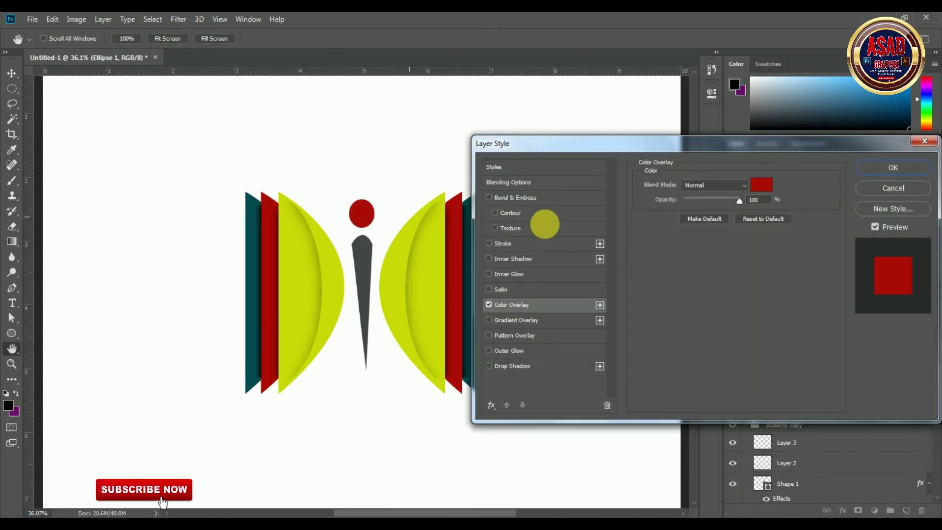
left_click(762, 185)
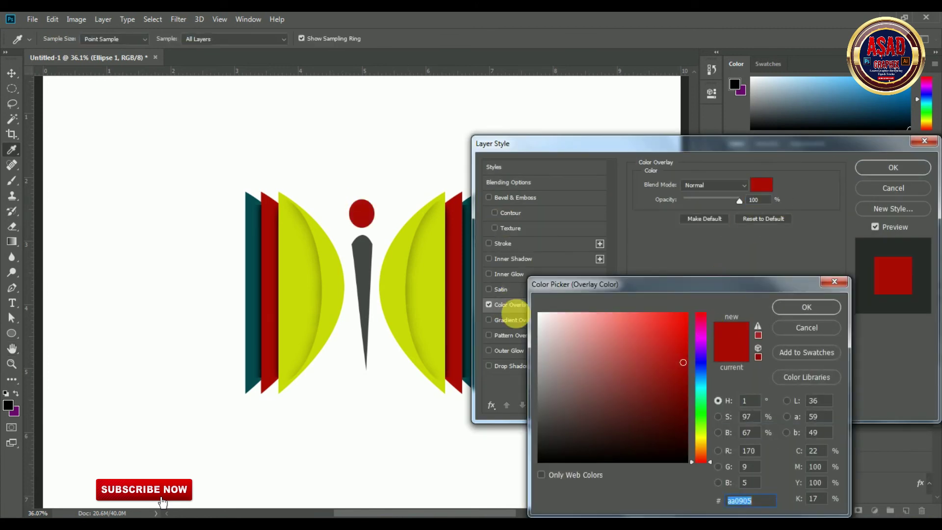
left_click(436, 265)
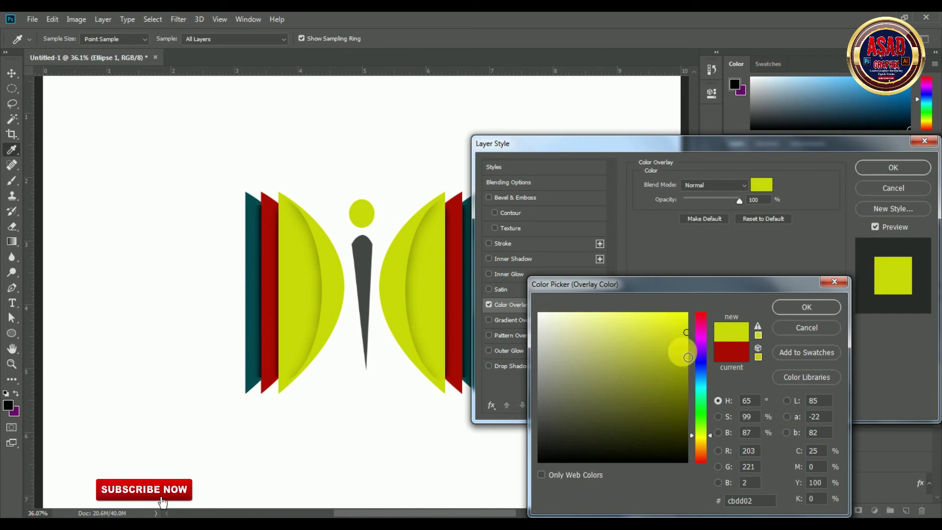
left_click(683, 358)
left_click(679, 378)
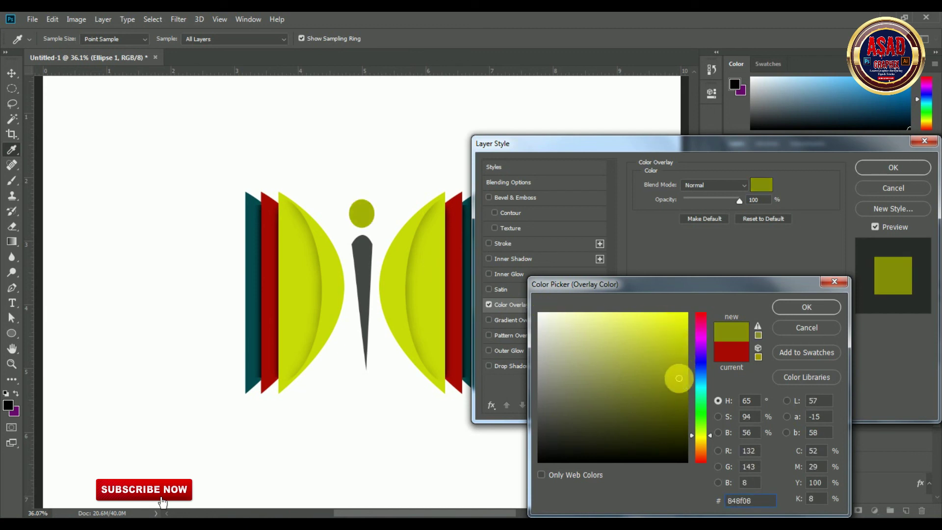
left_click(806, 307)
left_click(896, 167)
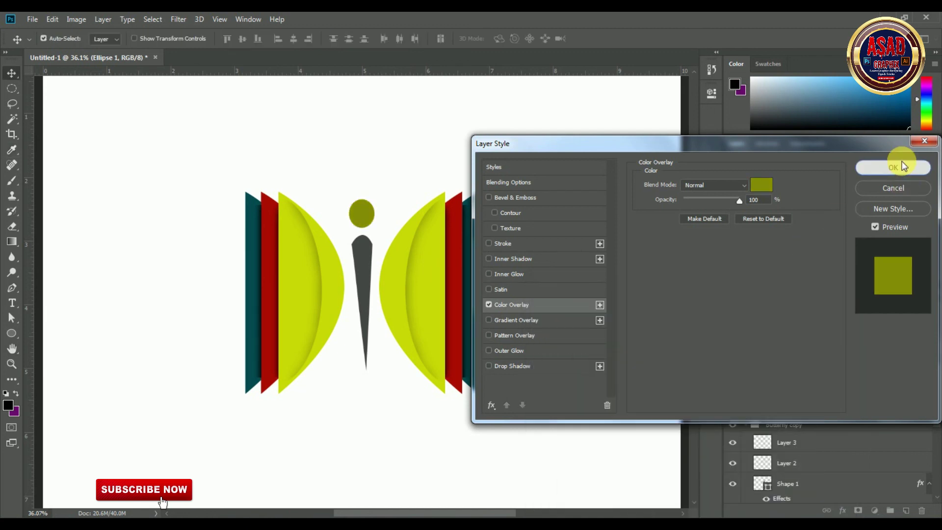
- Select the body layer Shape 2 and bring up its layer effects list
left_click(362, 261)
left_click(732, 407)
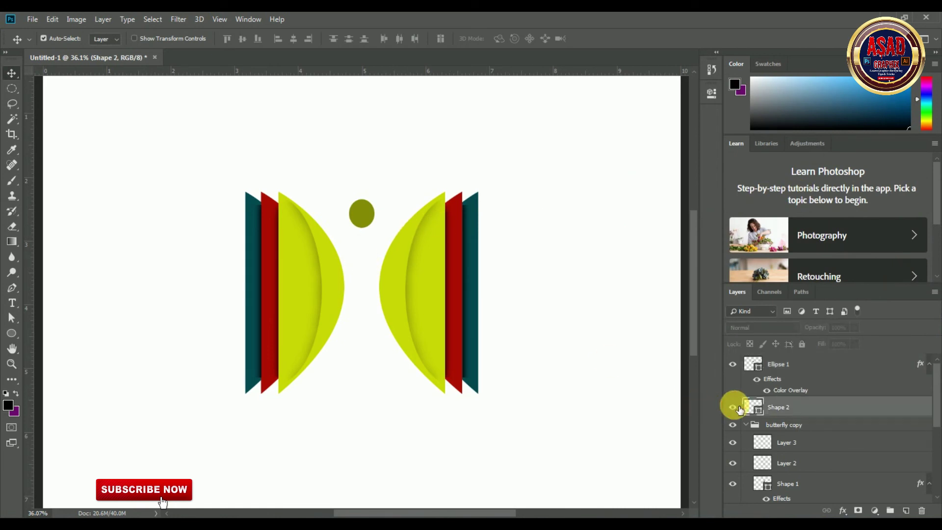
left_click(843, 510)
- Give Shape 2 a dark brown #693406 Color Overlay through its layer style
left_click(865, 393)
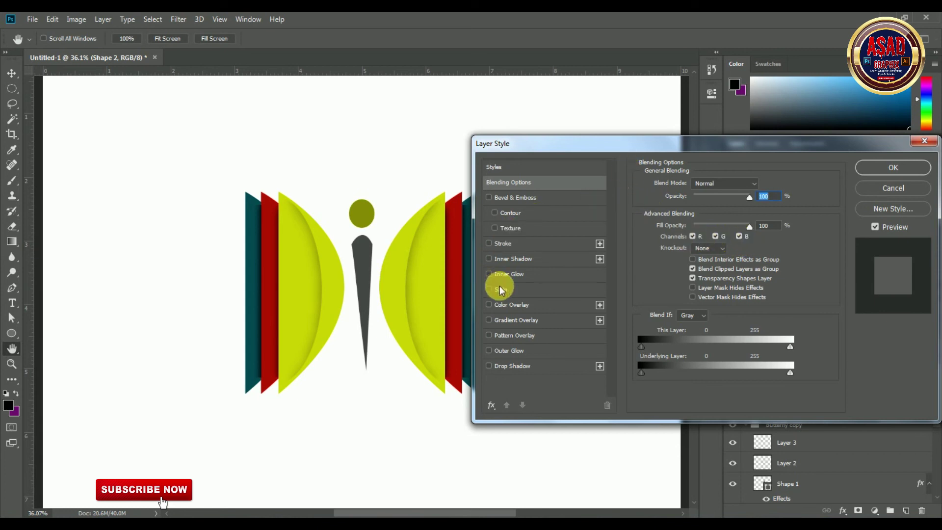
left_click(508, 304)
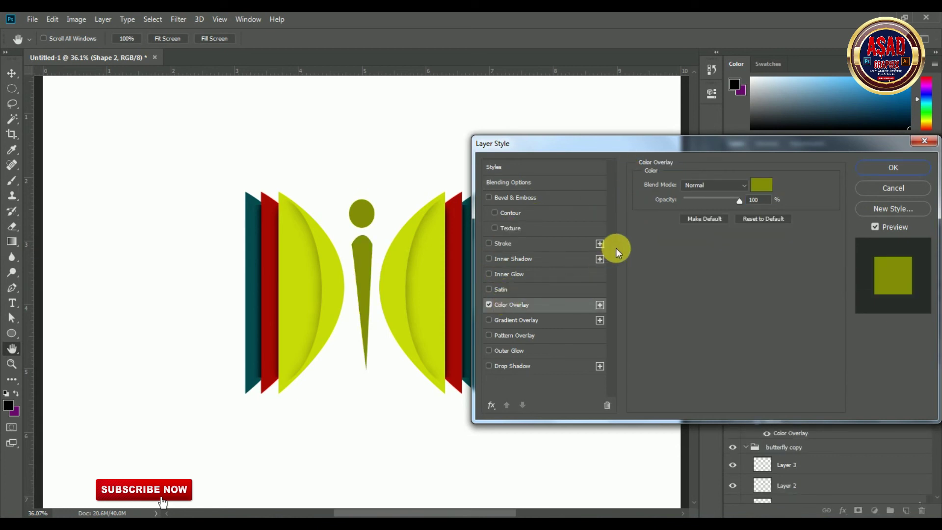
left_click(763, 185)
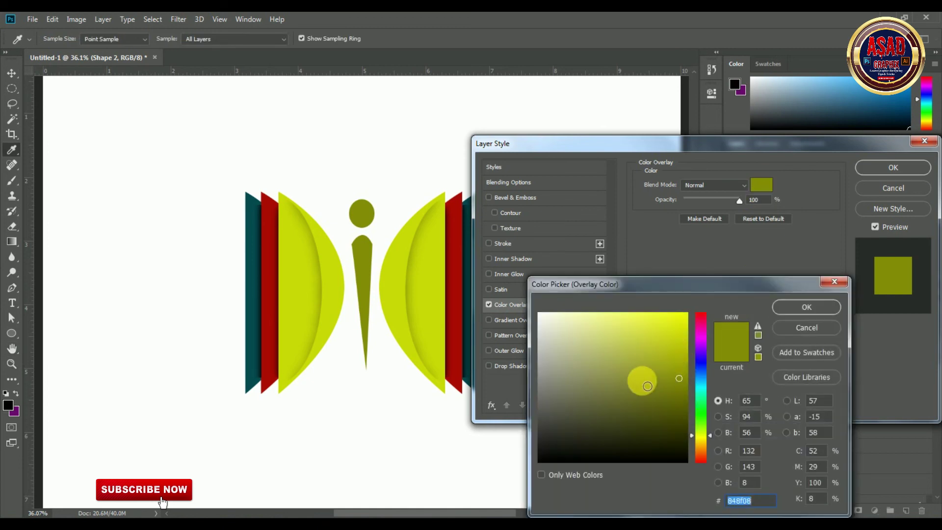
left_click(700, 450)
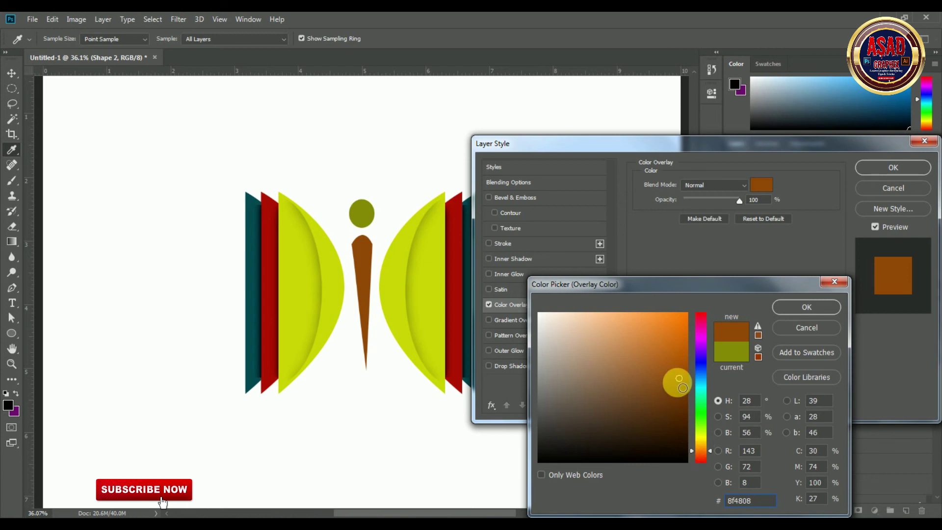
left_click_drag(679, 378, 679, 401)
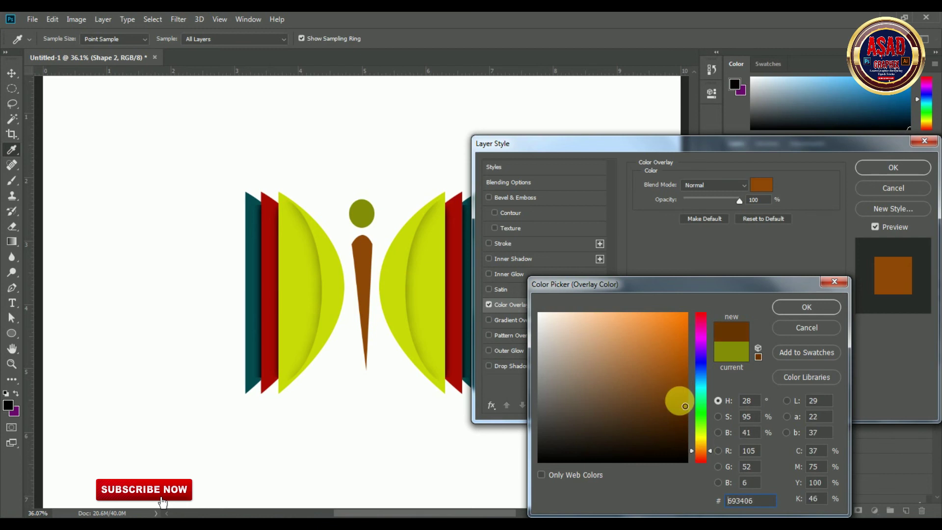
left_click(792, 307)
left_click(898, 167)
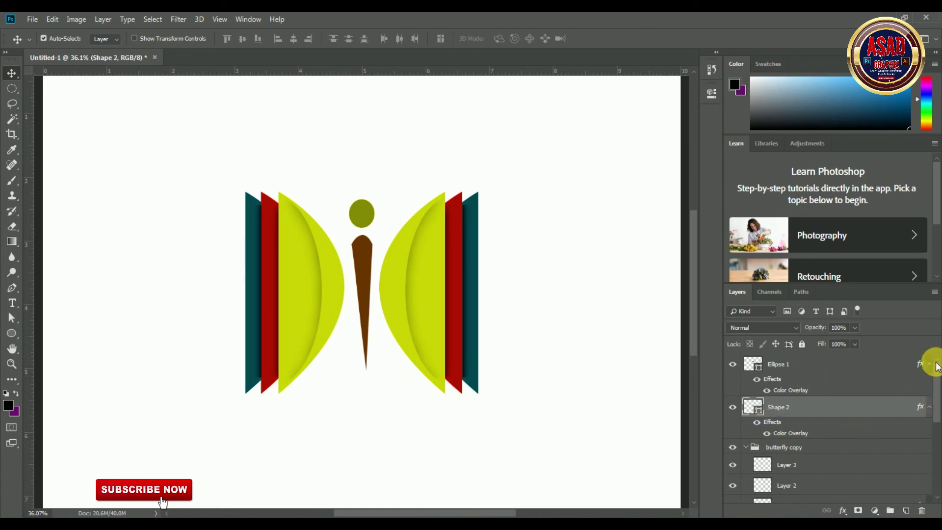
- Collapse the butterfly copy group and add a new empty layer above Layer 0
left_click(746, 447)
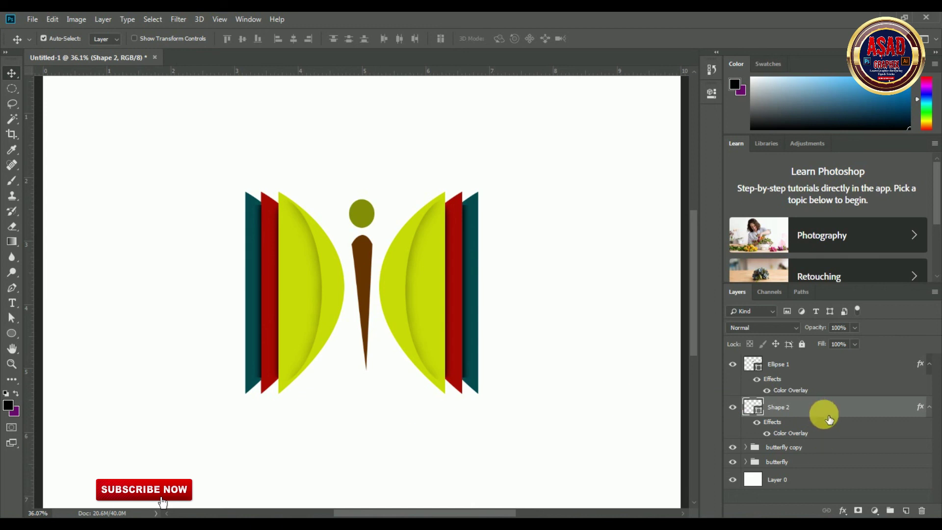
scroll(915, 452, "up", 1)
scroll(916, 451, "down", 1)
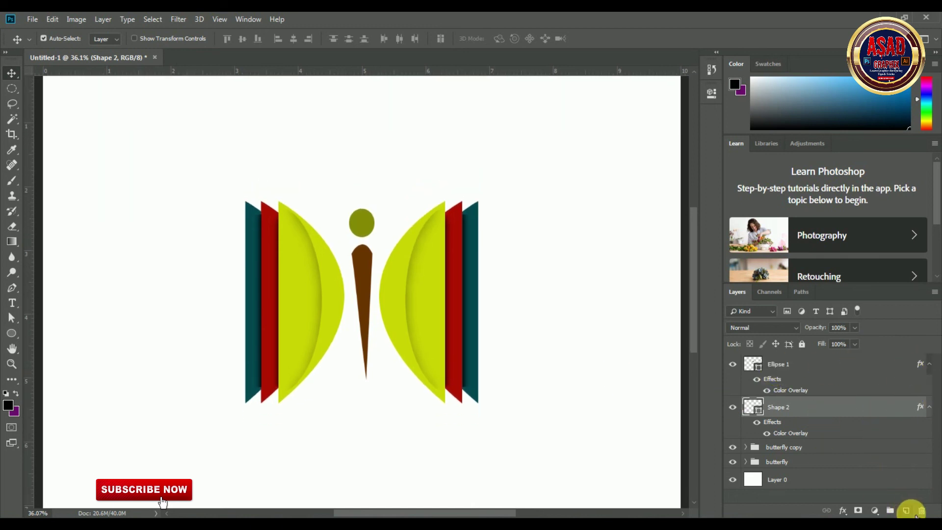
left_click(813, 479)
left_click(901, 512)
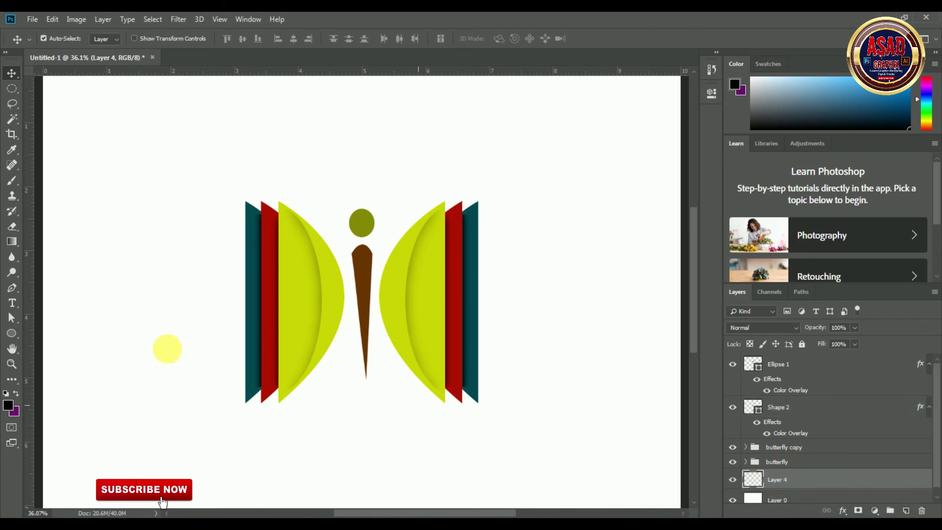
- Paint a soft black shadow around the body with a 401 px brush
left_click(15, 181)
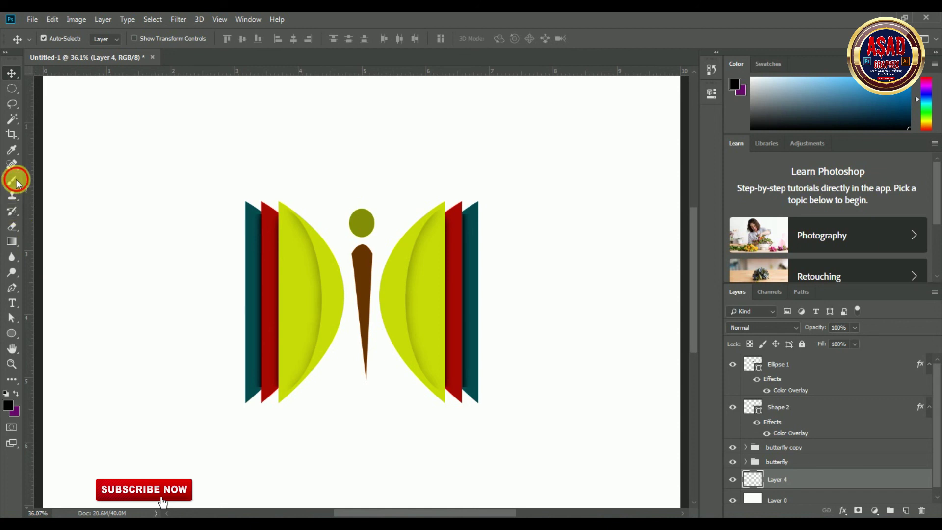
right_click(355, 166)
left_click_drag(459, 196, 475, 196)
key("Return")
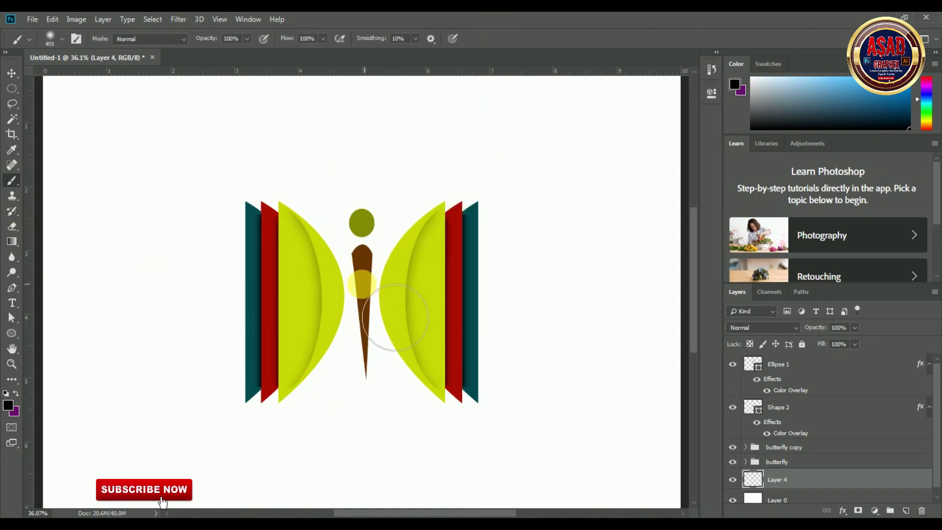
left_click_drag(362, 236, 363, 339)
- Free Transform the Layer 4 shadow into a wide, thin band just below the butterfly
left_click(12, 73)
left_click(52, 19)
left_click(91, 266)
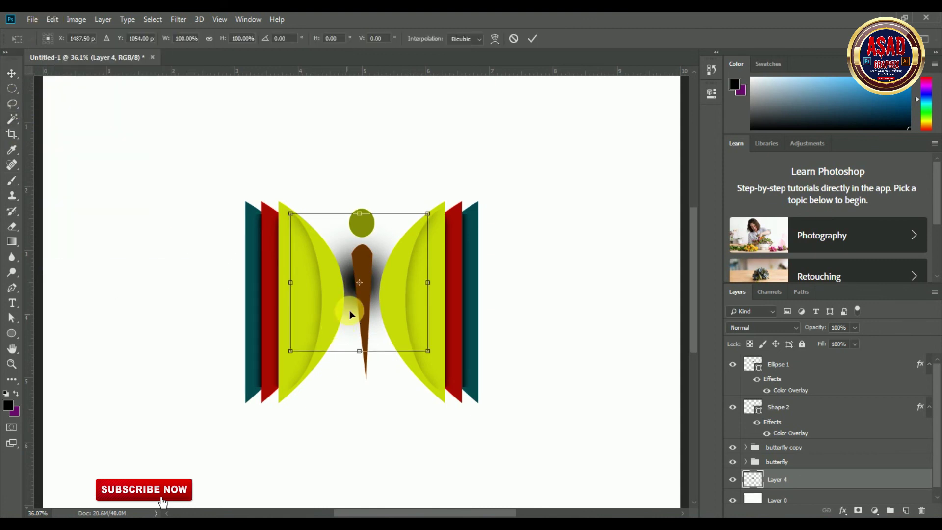
left_click_drag(371, 234, 380, 400)
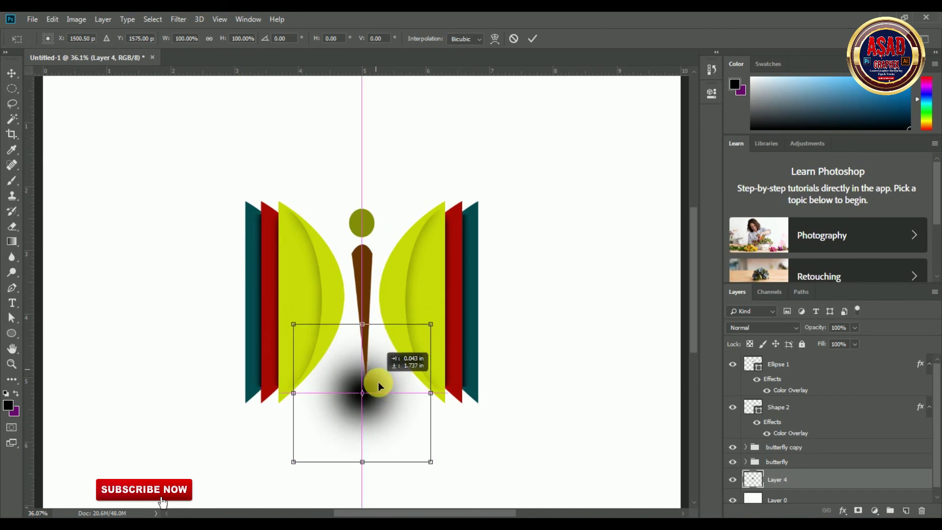
mouse_move(333, 394)
left_mouse_down()
mouse_move(283, 408)
mouse_move(385, 414)
left_mouse_up()
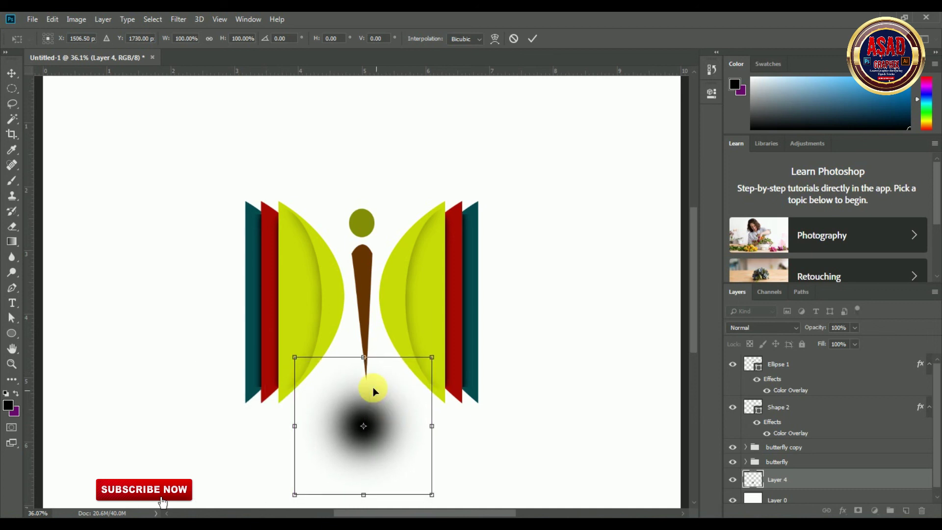
mouse_move(370, 361)
left_mouse_down()
mouse_move(376, 423)
mouse_move(378, 408)
left_mouse_up()
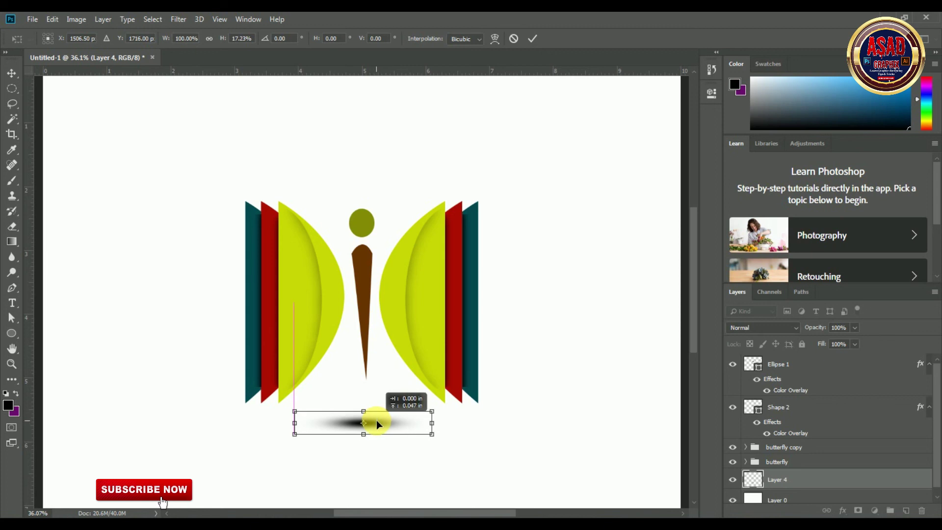
left_click_drag(431, 420, 640, 392)
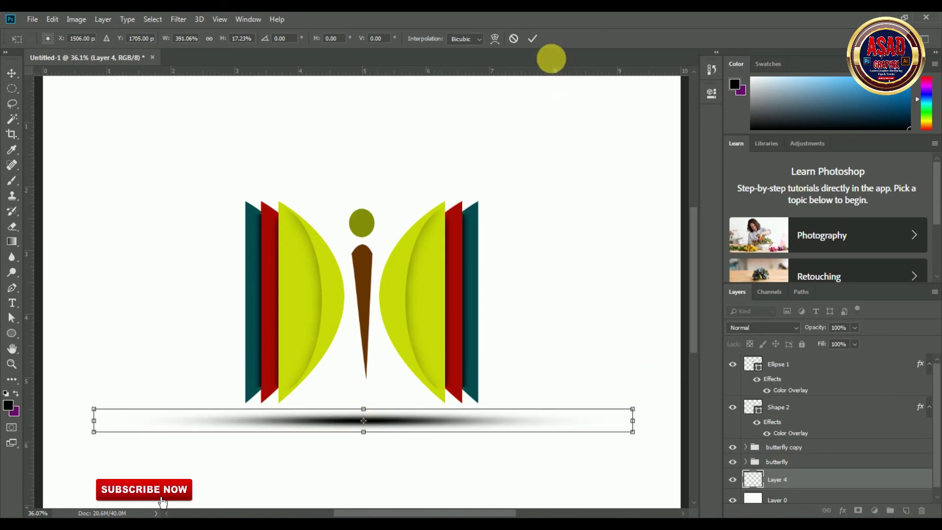
left_click(533, 38)
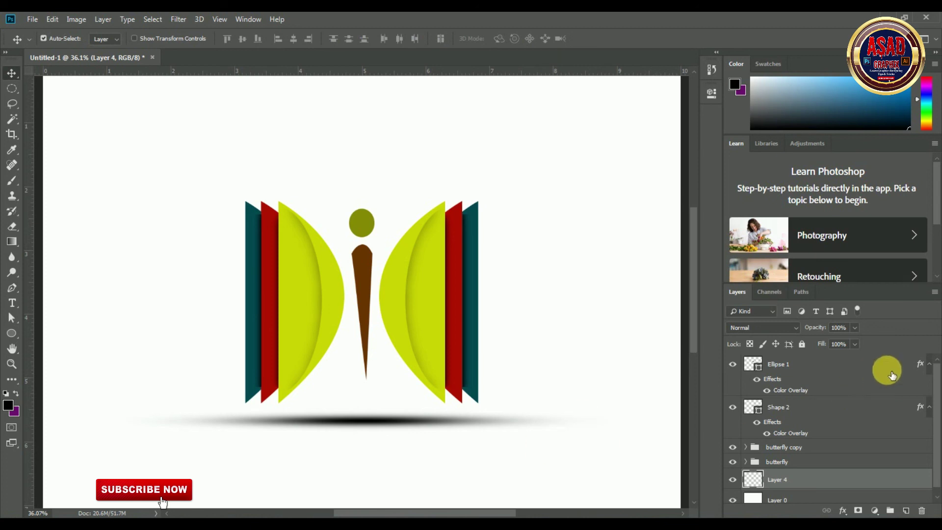
- Set Layer 4 opacity to 46% and select the layers from Ellipse 1 down to Layer 4
left_click(820, 341)
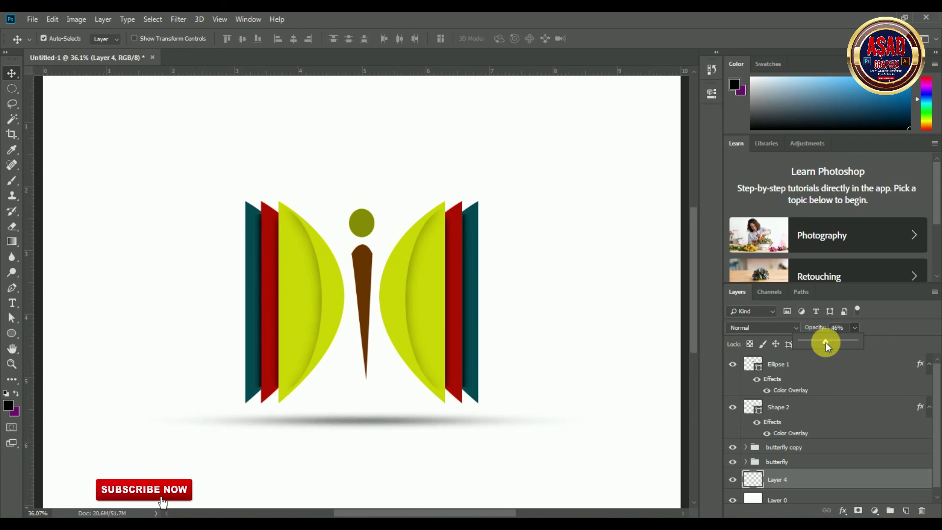
left_click(937, 378)
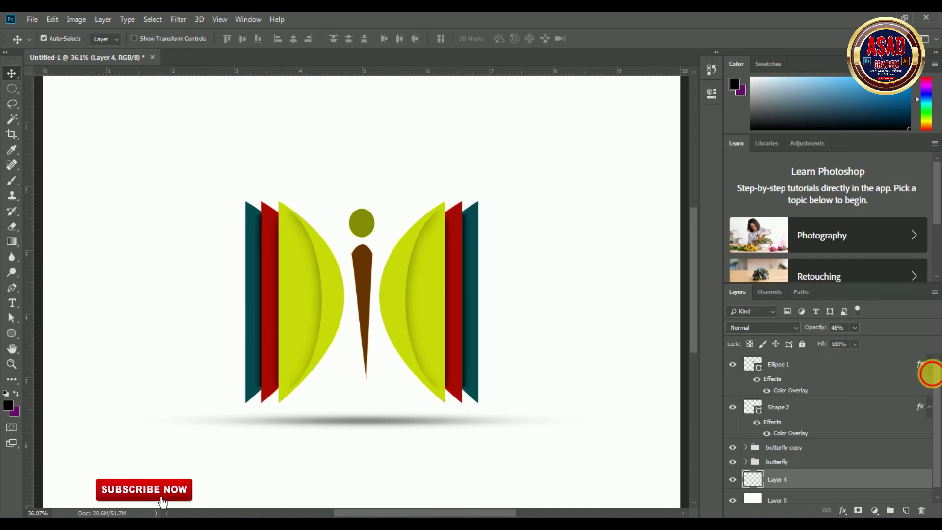
left_click(859, 364)
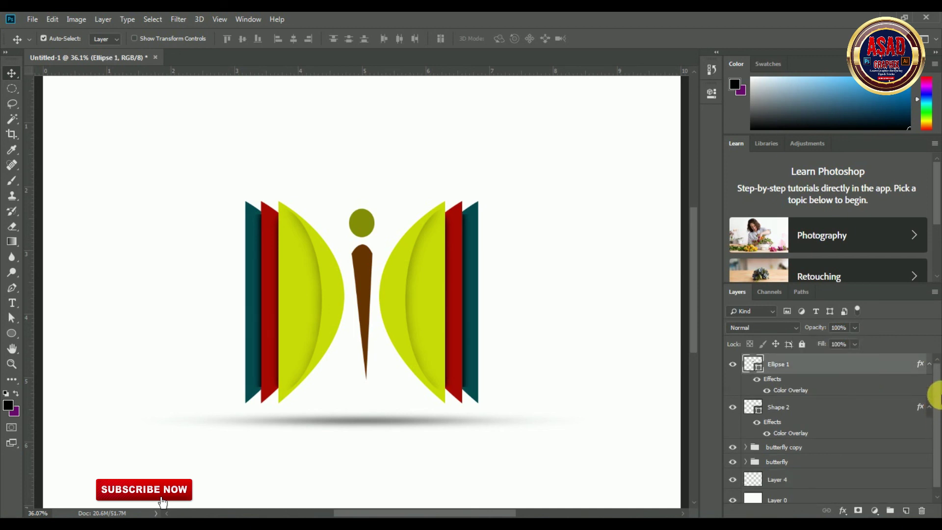
scroll(922, 398, "down", 1)
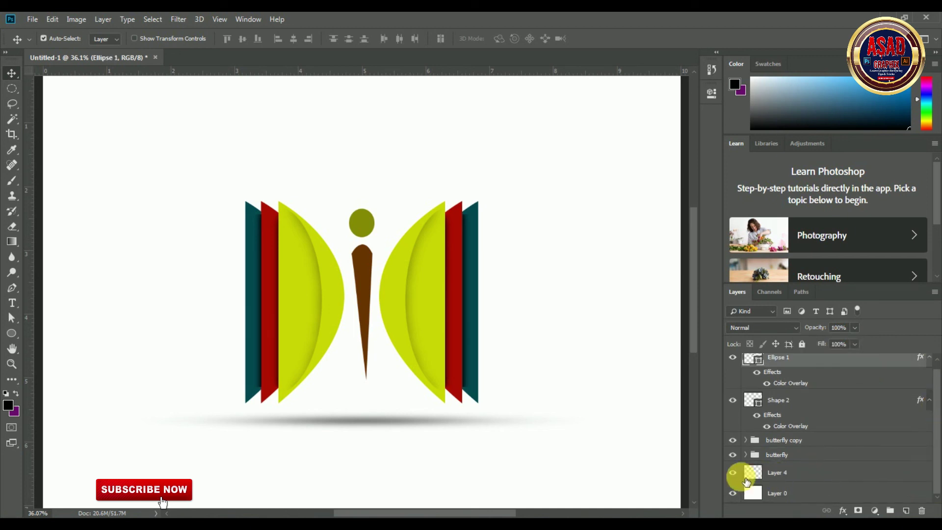
left_click(771, 474, "shift")
key("ctrl")
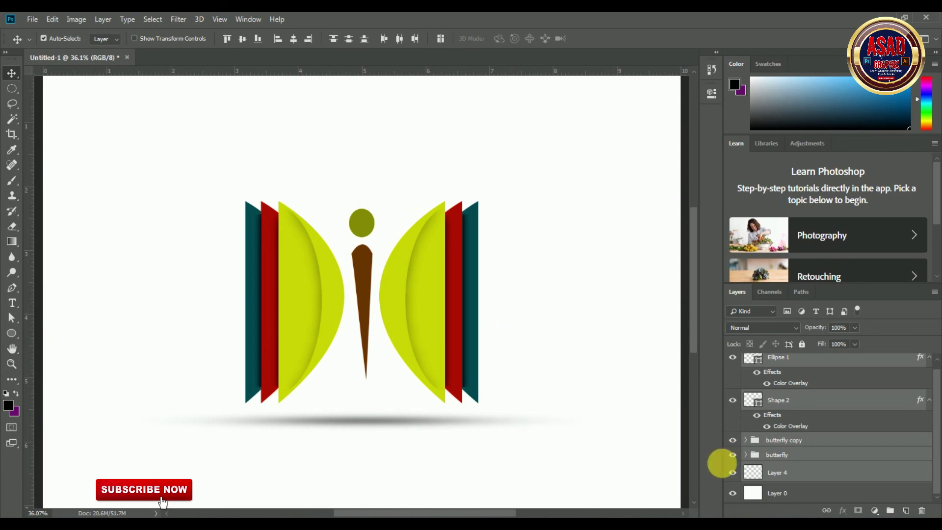
- Rotate the butterfly layers about 38° and shift them up-left, then delete shadow Layer 4
left_click(786, 477, "ctrl")
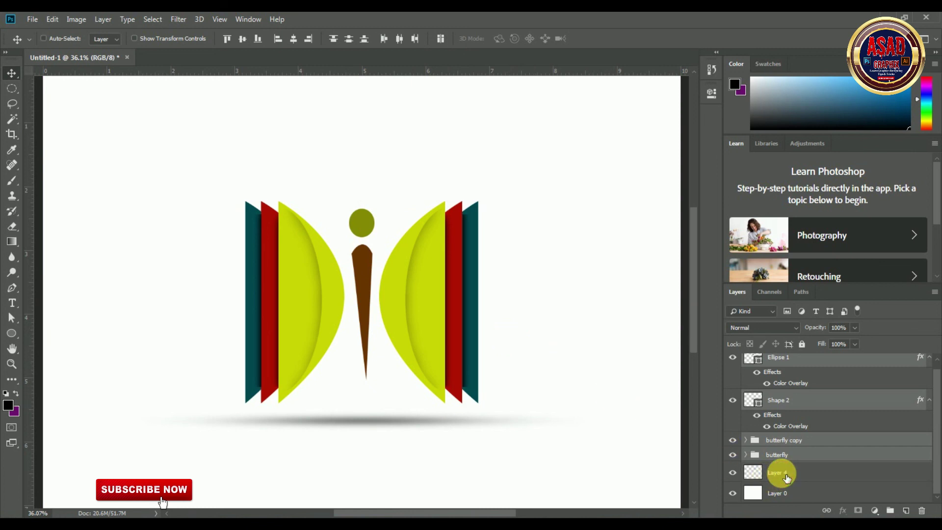
key("ctrl+t")
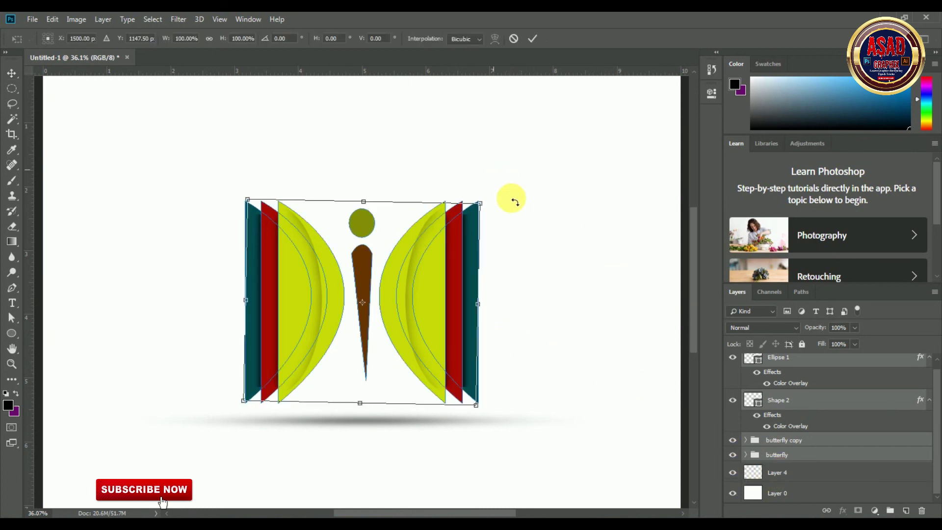
left_click_drag(512, 197, 540, 285)
left_click_drag(466, 310, 452, 264)
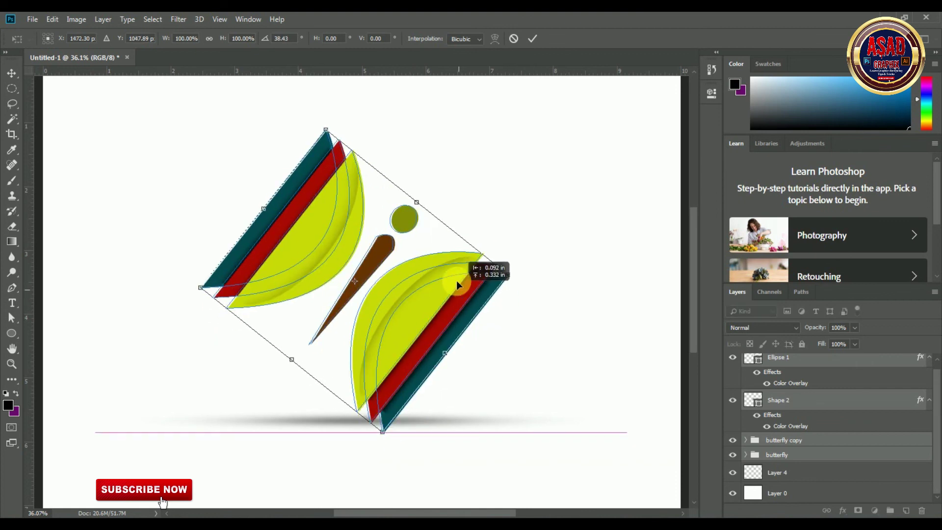
left_click(532, 39)
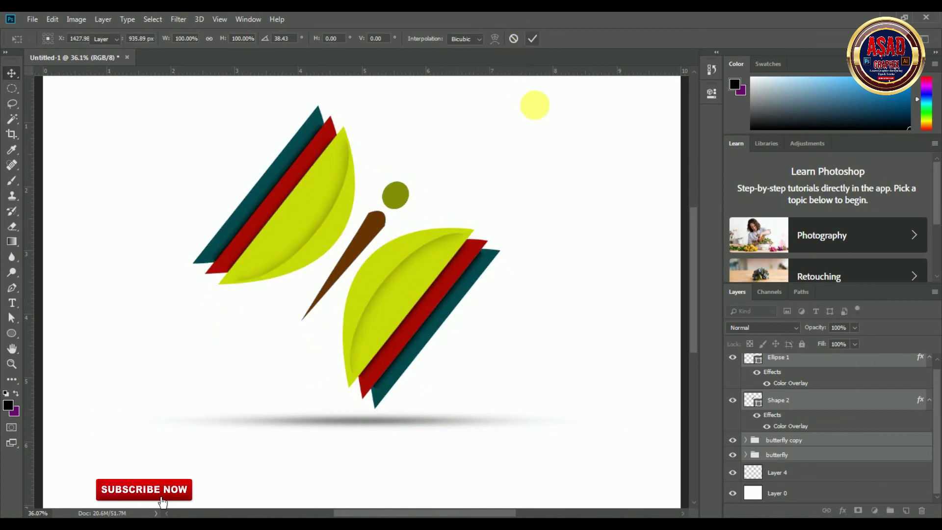
left_click(427, 423)
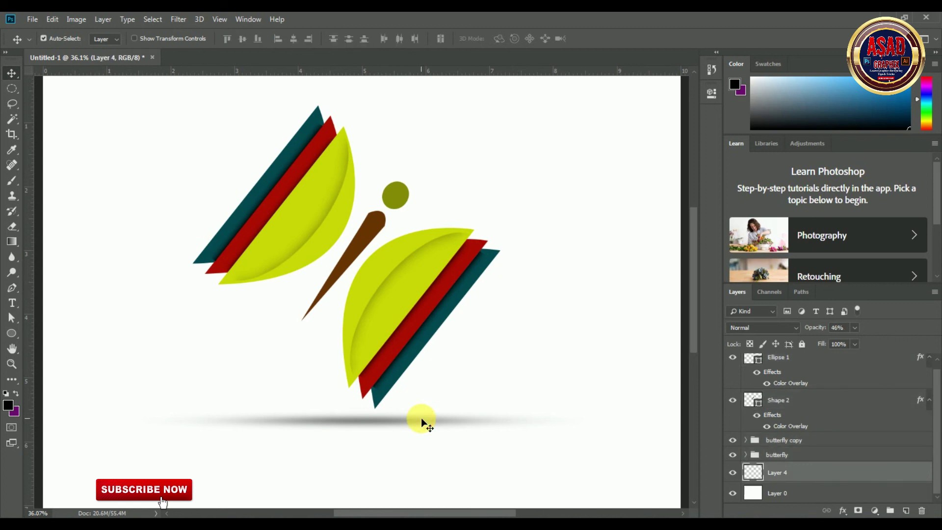
key("Delete")
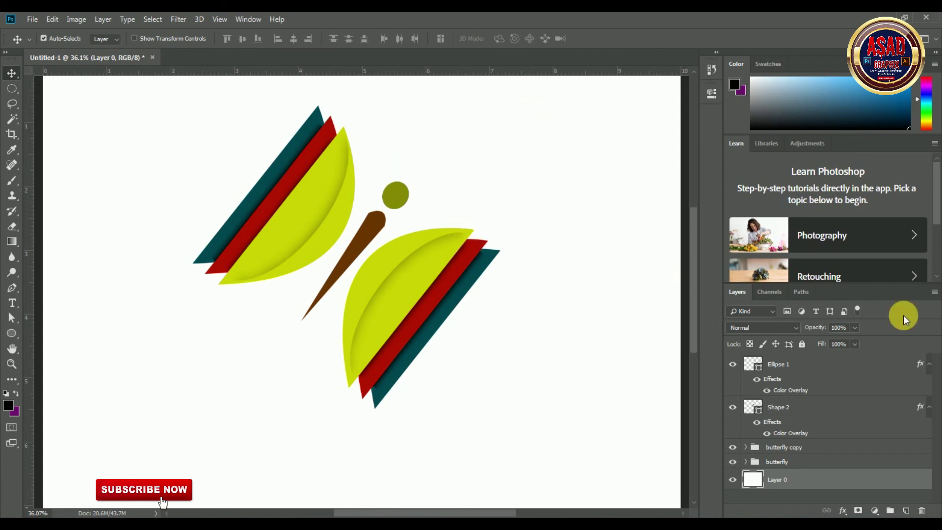
scroll(621, 309, "up", 3)
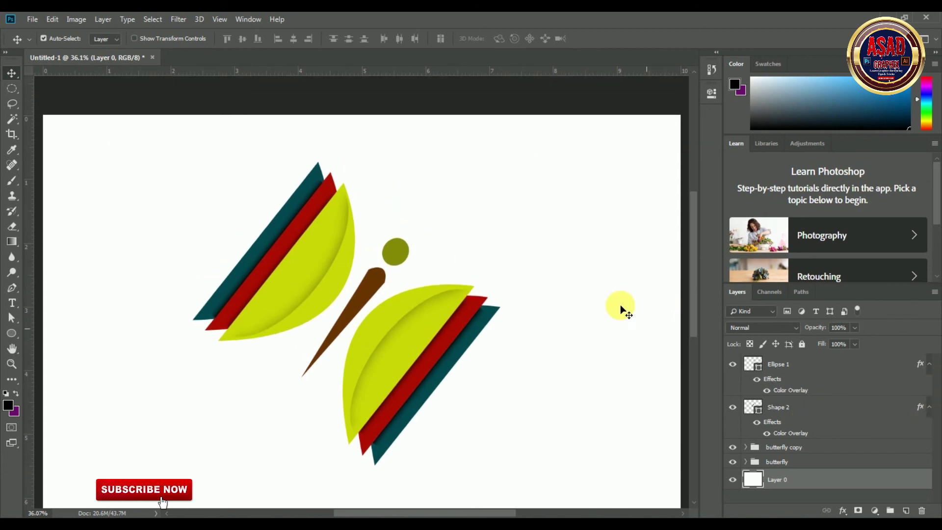
scroll(579, 280, "down", 3)
left_click(817, 375)
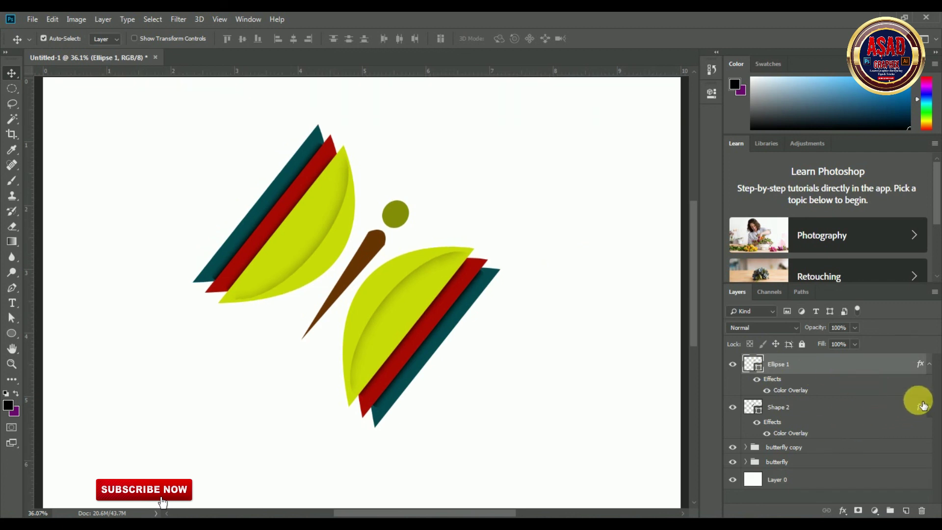
- Move all butterfly layers to the canvas centre over two Free Transform passes, fitting the view in between
left_click(798, 464, "shift")
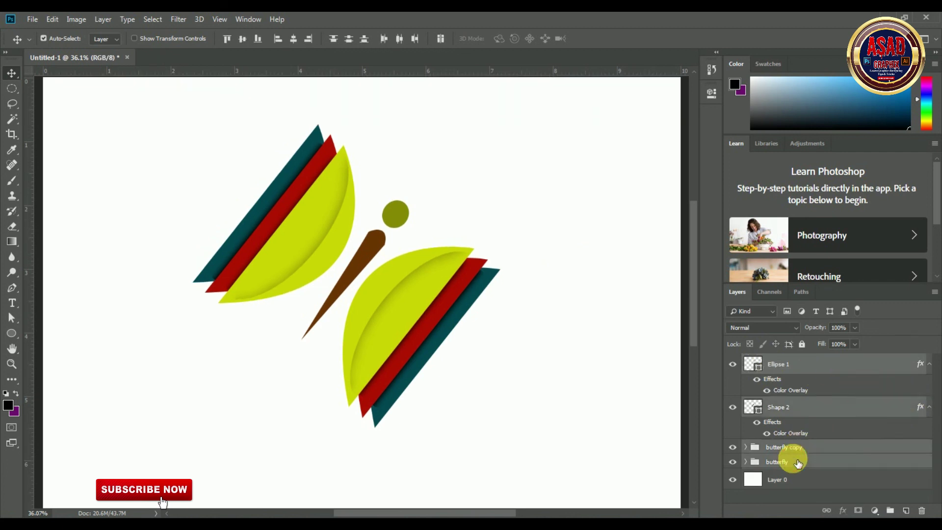
key("ctrl+t")
left_click_drag(406, 158, 425, 172)
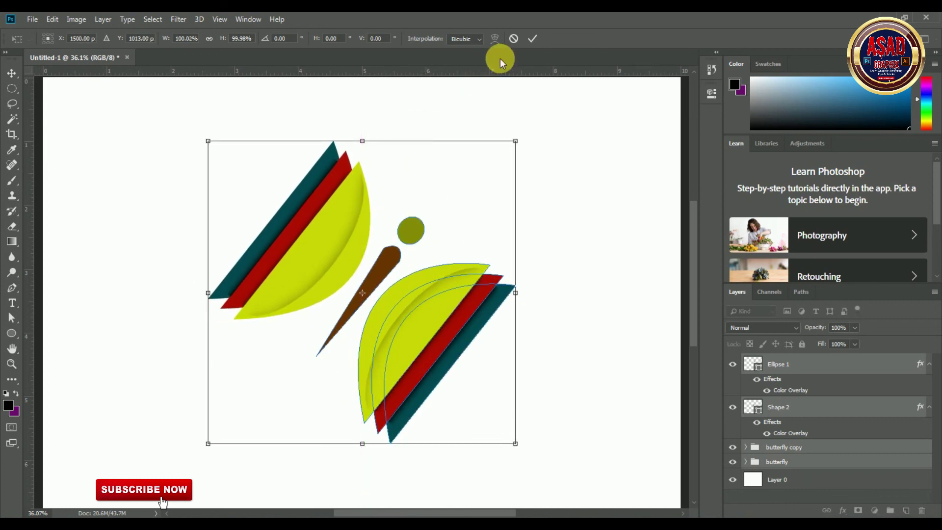
left_click(531, 39)
key("ctrl+0")
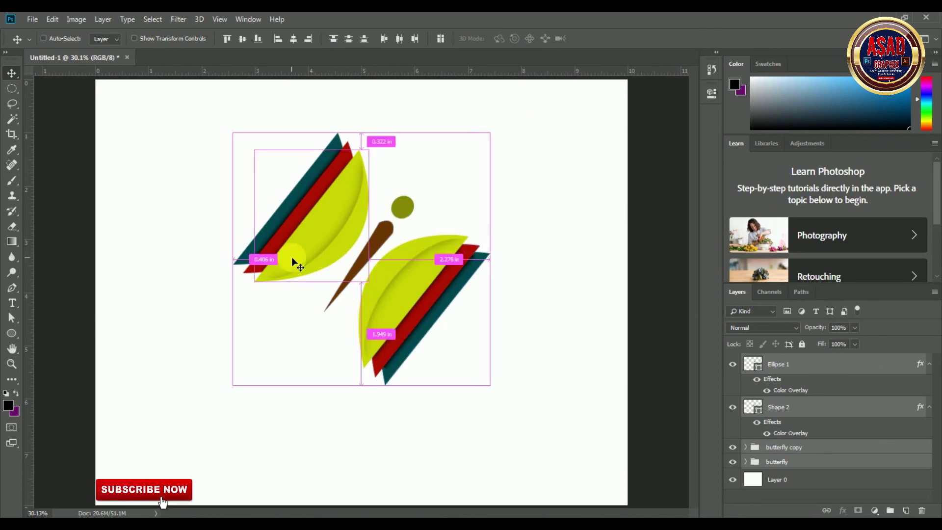
key("ctrl+t")
mouse_move(355, 173)
left_mouse_down()
mouse_move(364, 226)
mouse_move(355, 204)
left_mouse_up()
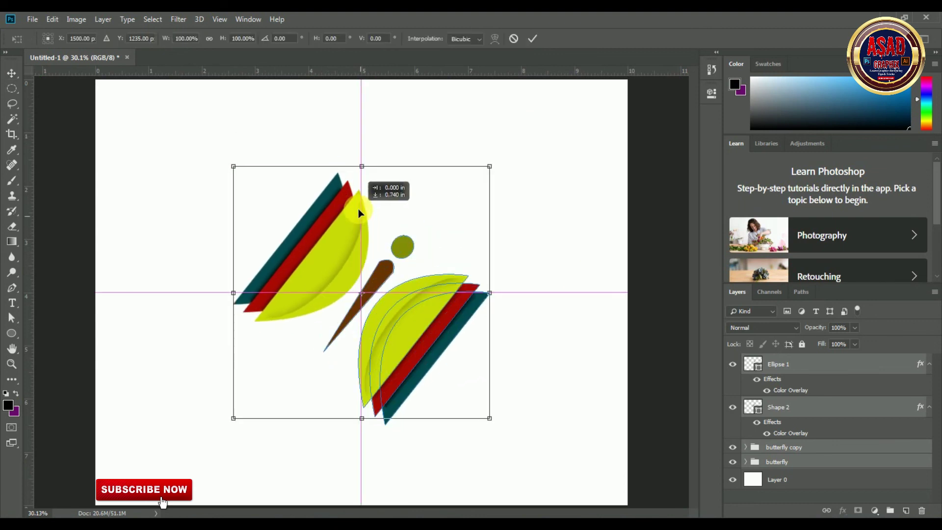
left_click(534, 39)
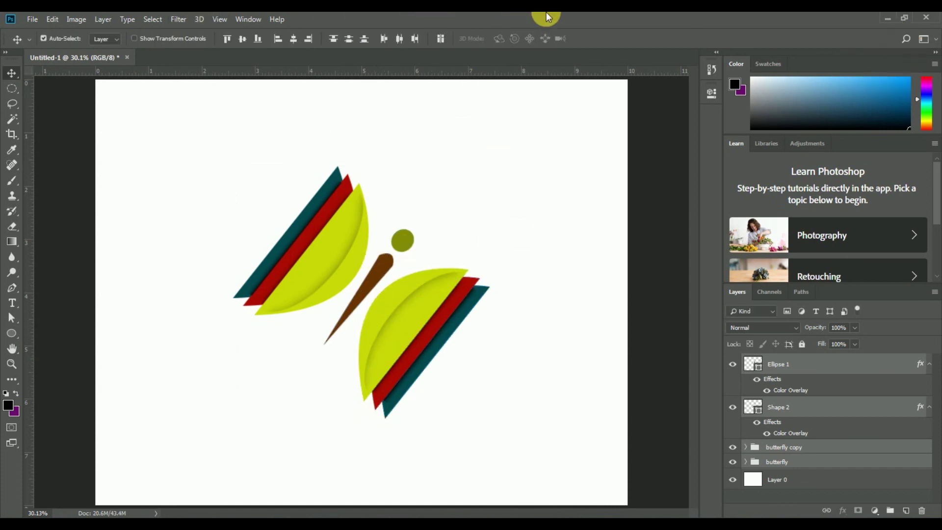
- Show the finished butterfly in Full Screen Mode with panels and rulers hidden
key("f")
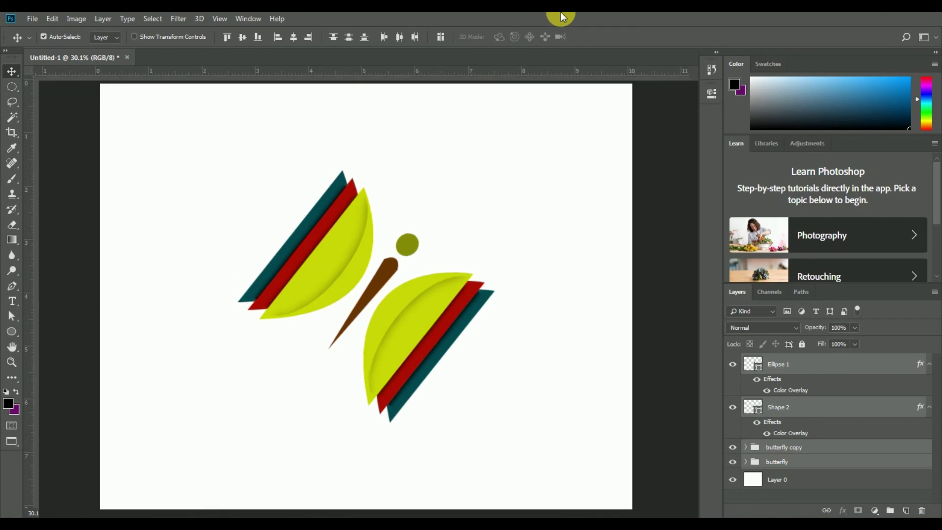
key("f")
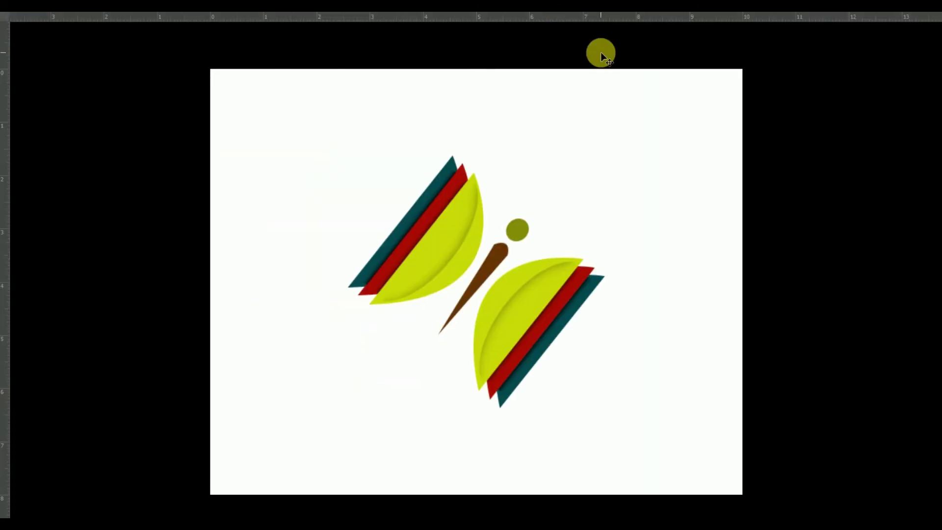
key("ctrl+r")
key("f")
key("f")
key("f")
mouse_move(2, 265)
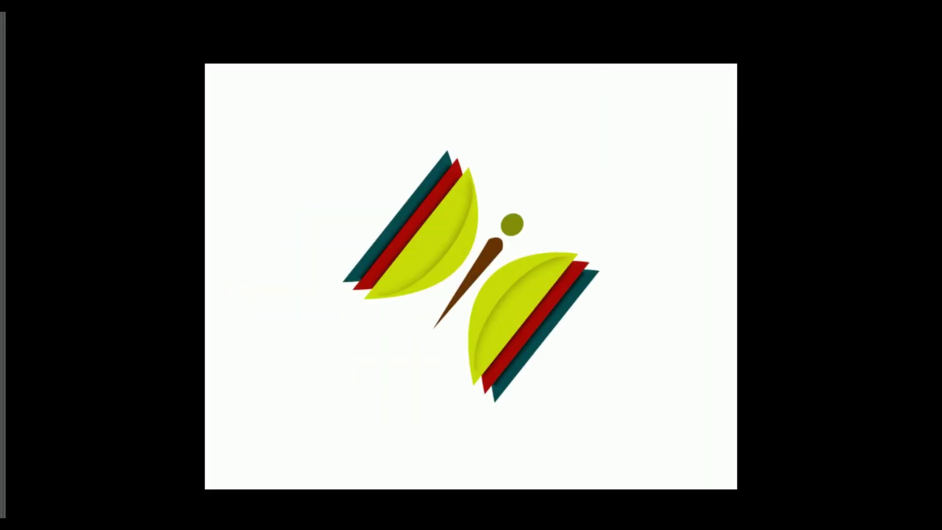